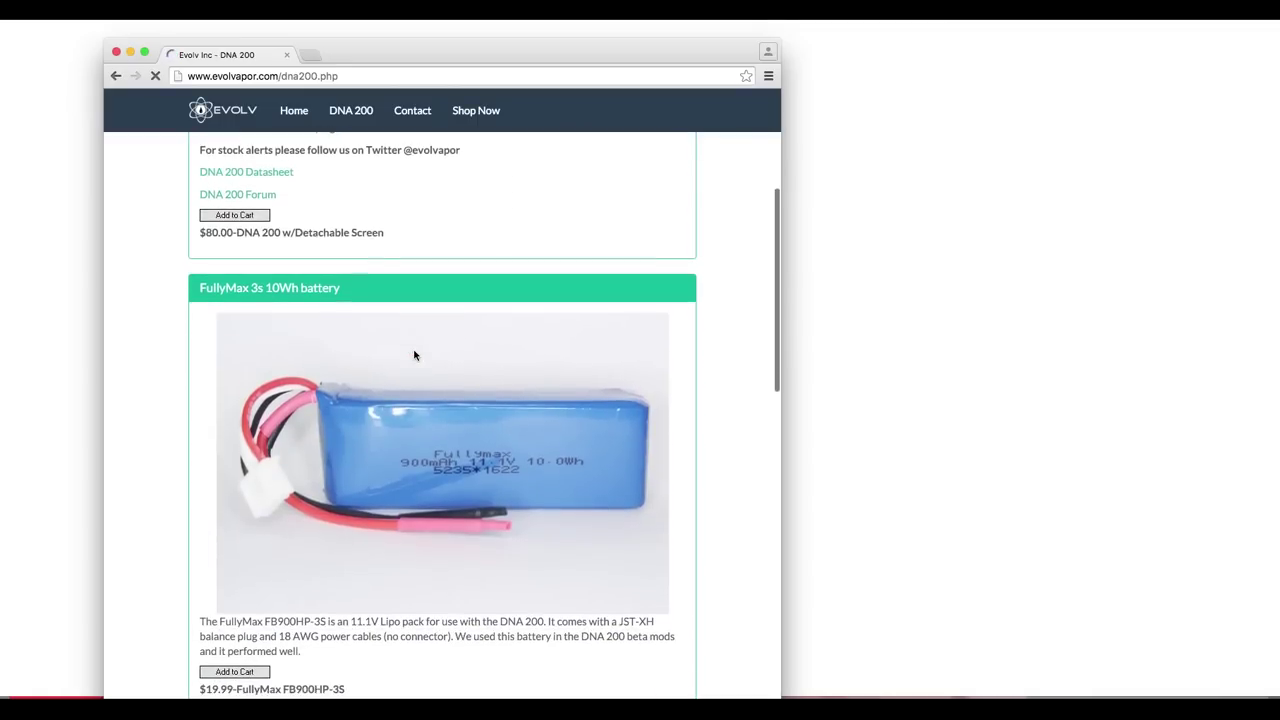
Examine the DNA 200 board and FullyMax 3s 10Wh battery descriptions and specifications on the Evolv product page
scroll(415, 354, up, 10)
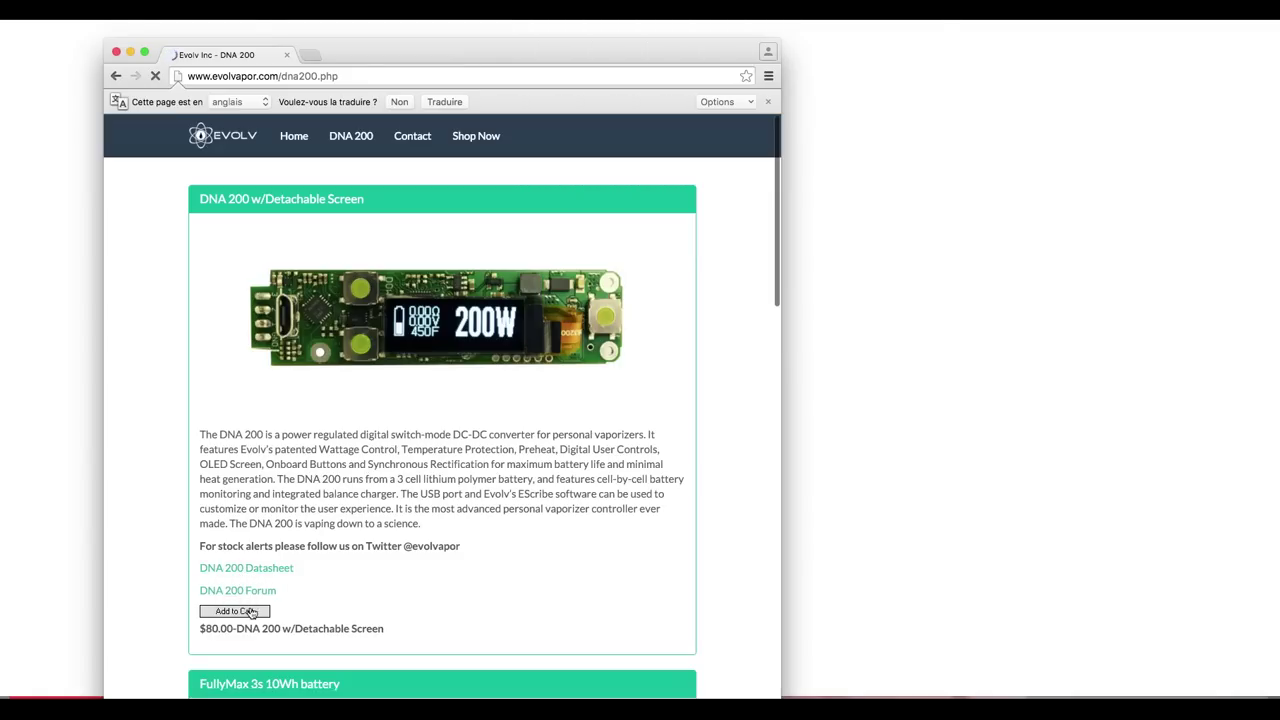
scroll(343, 575, down, 2)
scroll(343, 575, down, 6)
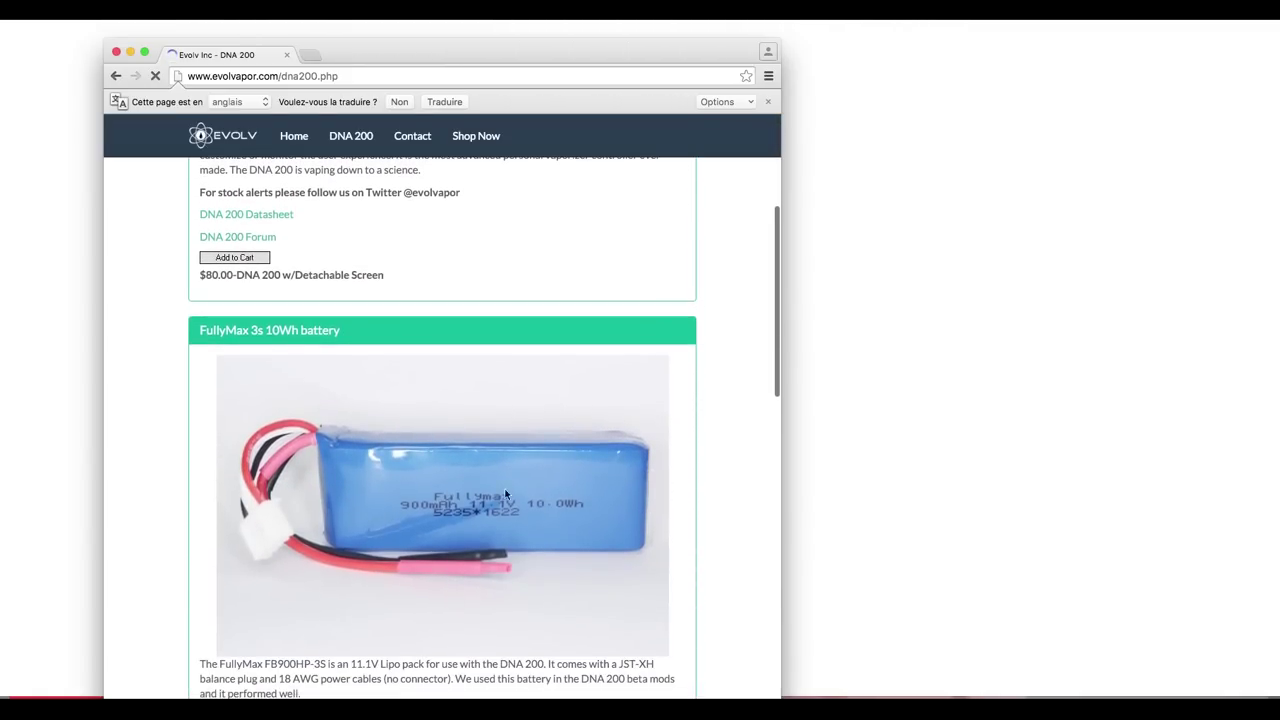
scroll(428, 516, down, 1)
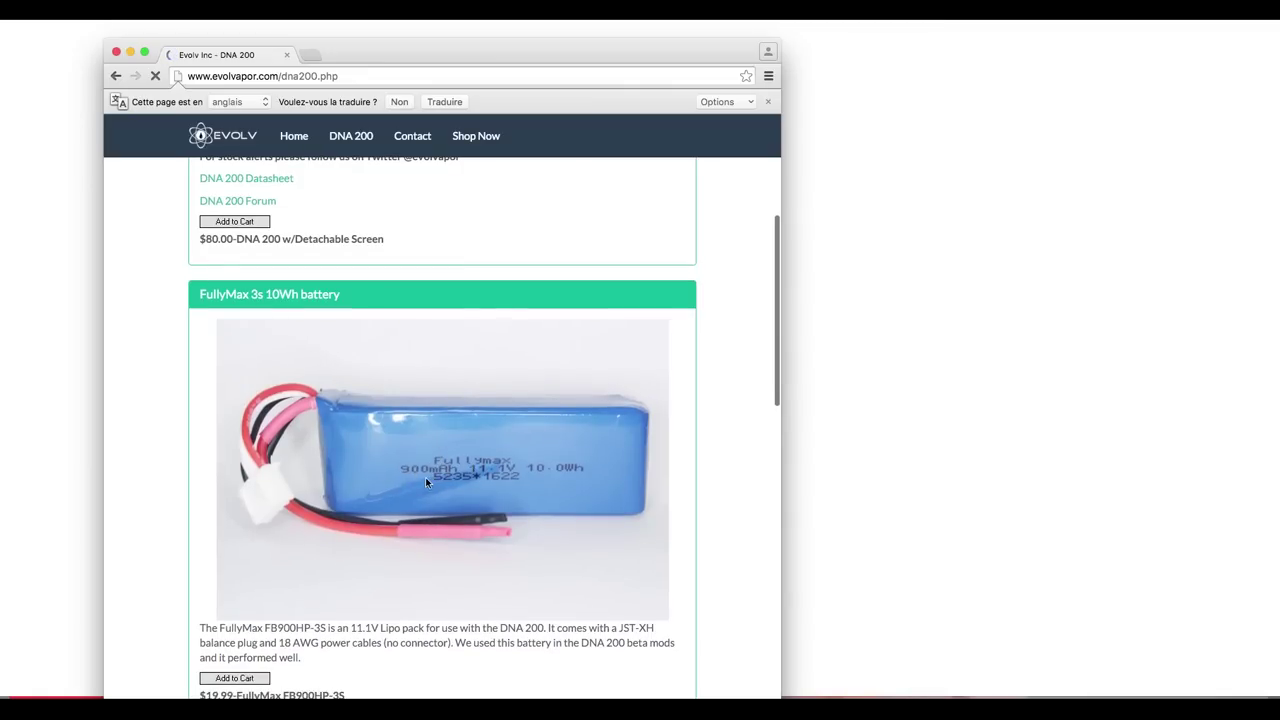
scroll(431, 476, down, 1)
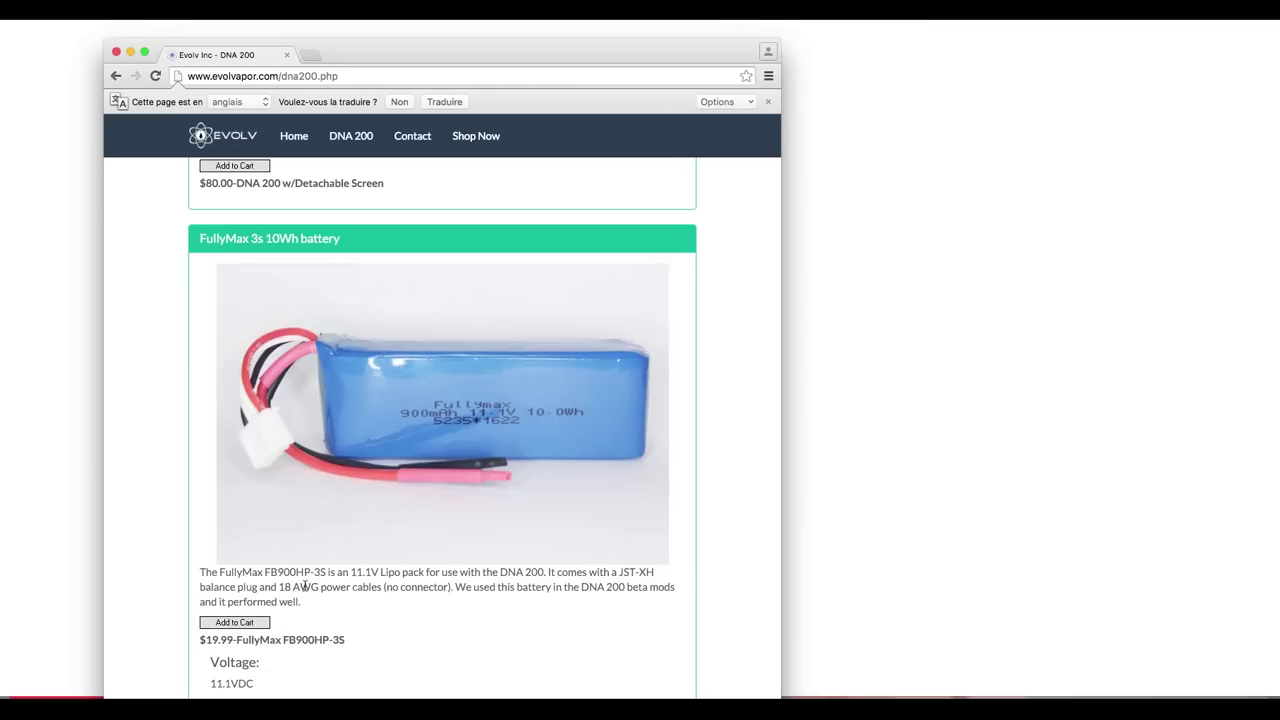
scroll(555, 586, down, 4)
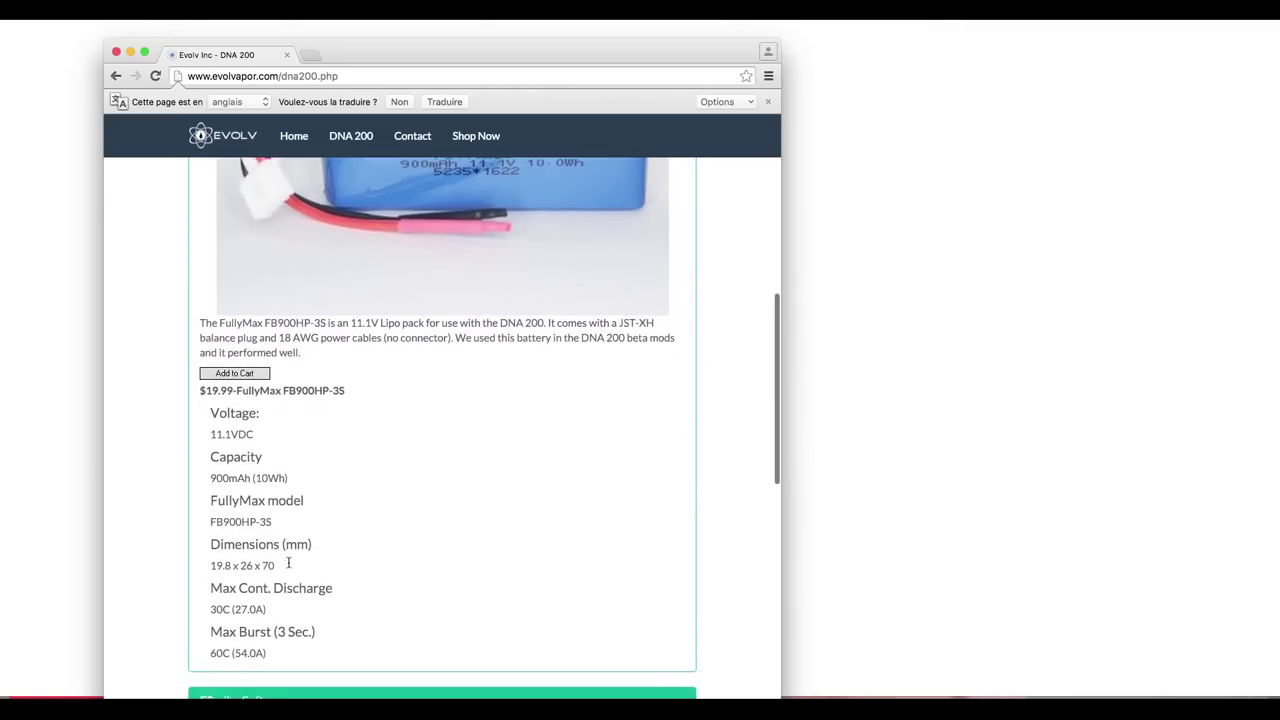
scroll(290, 560, down, 3)
scroll(290, 567, down, 3)
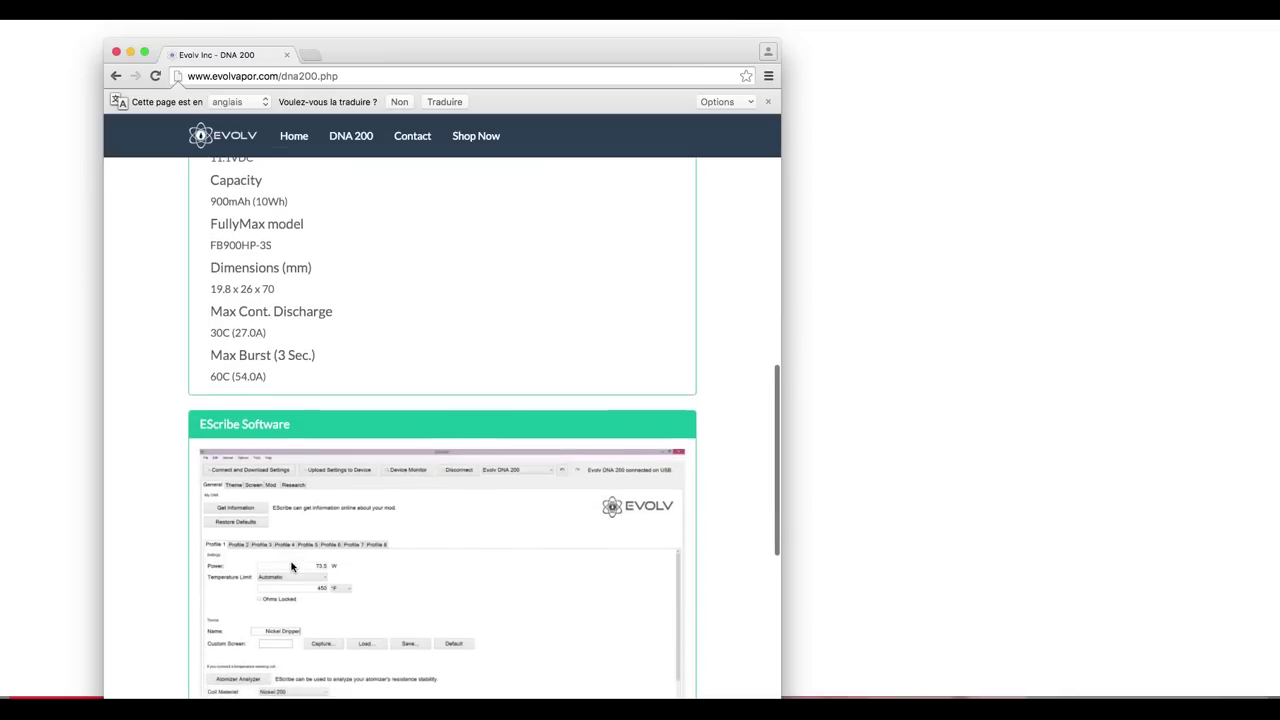
Look through the EScribe Software and DNA 200 Technical Documentation sections, including their download, manual and 3D model links
scroll(292, 567, down, 3)
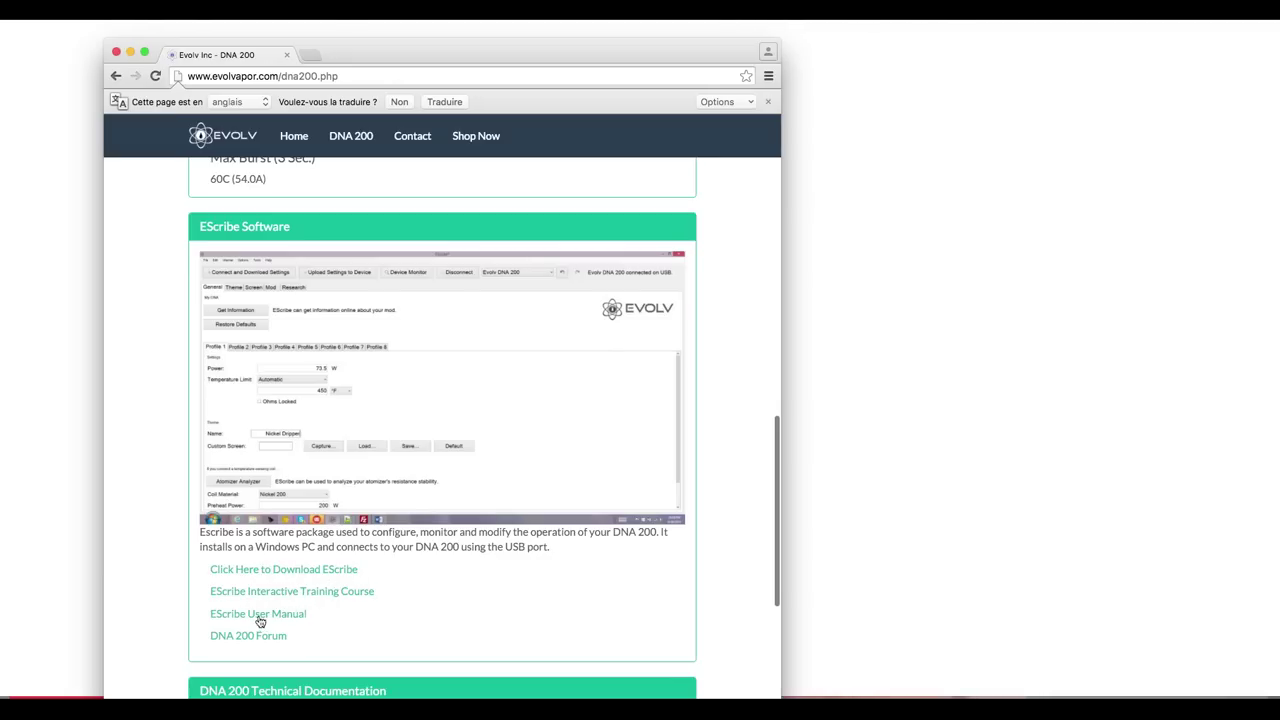
scroll(246, 628, up, 3)
scroll(246, 631, down, 5)
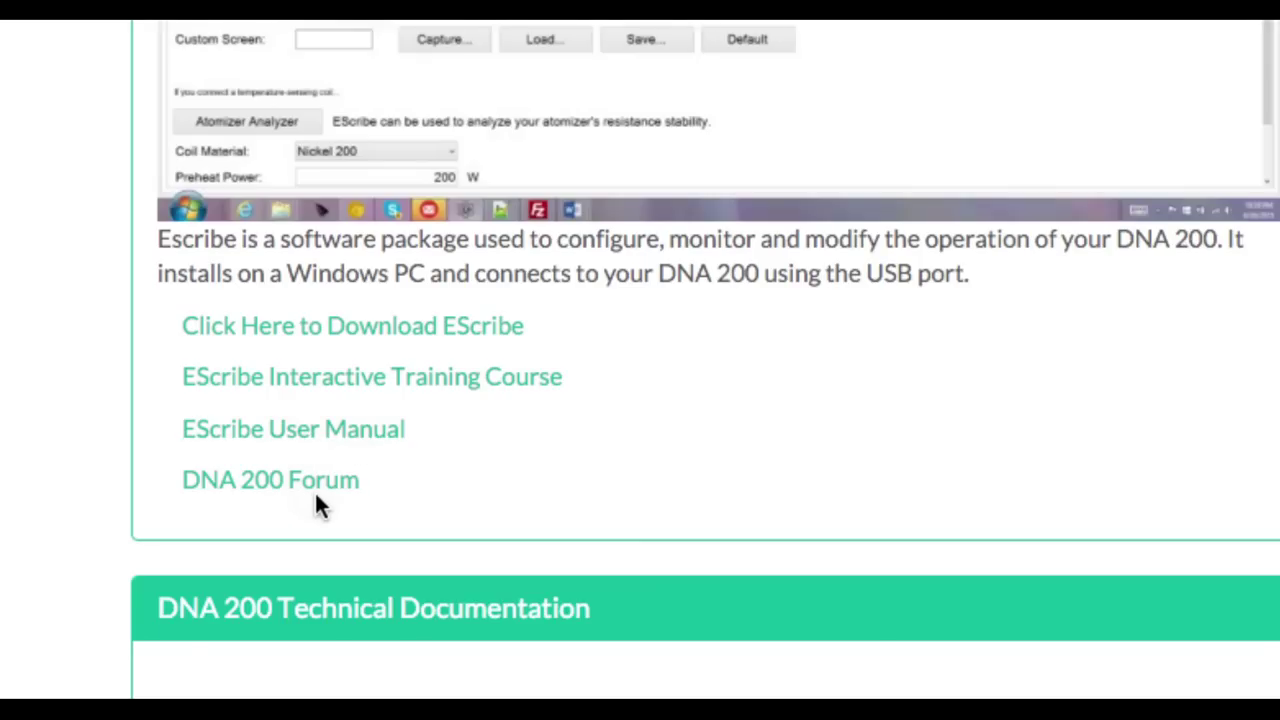
scroll(396, 480, down, 6)
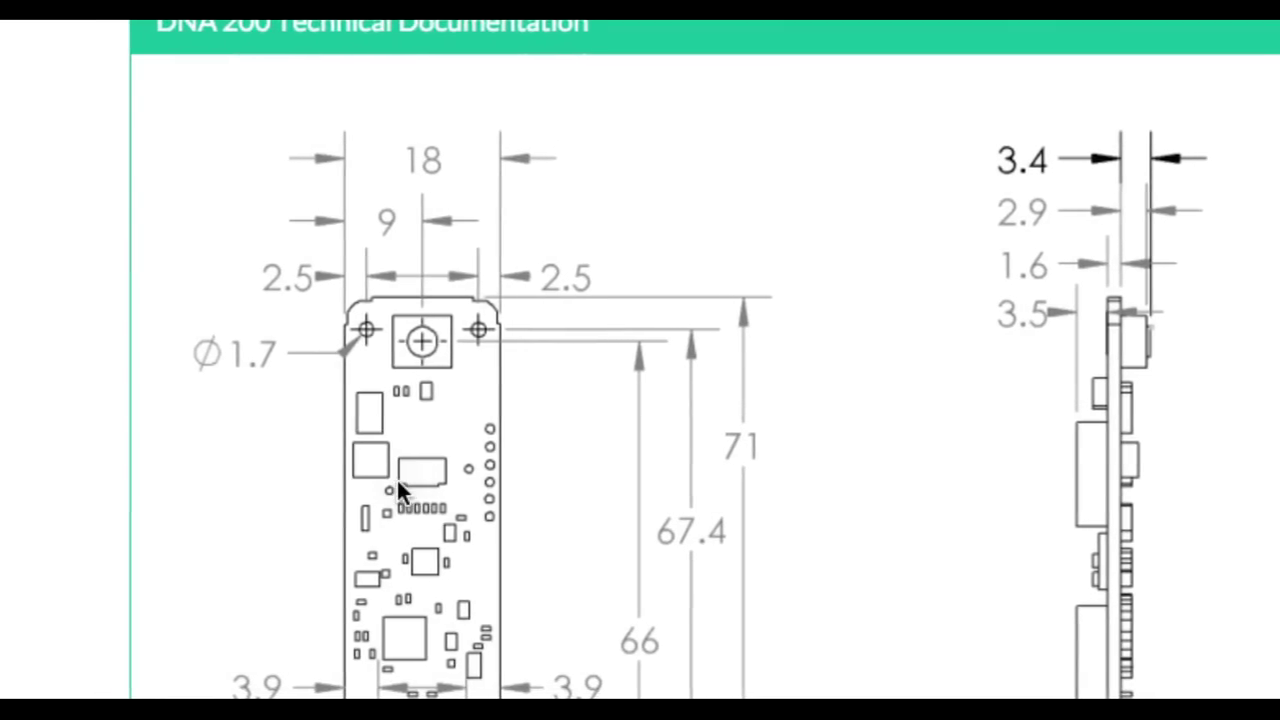
scroll(397, 484, down, 1)
scroll(398, 485, down, 8)
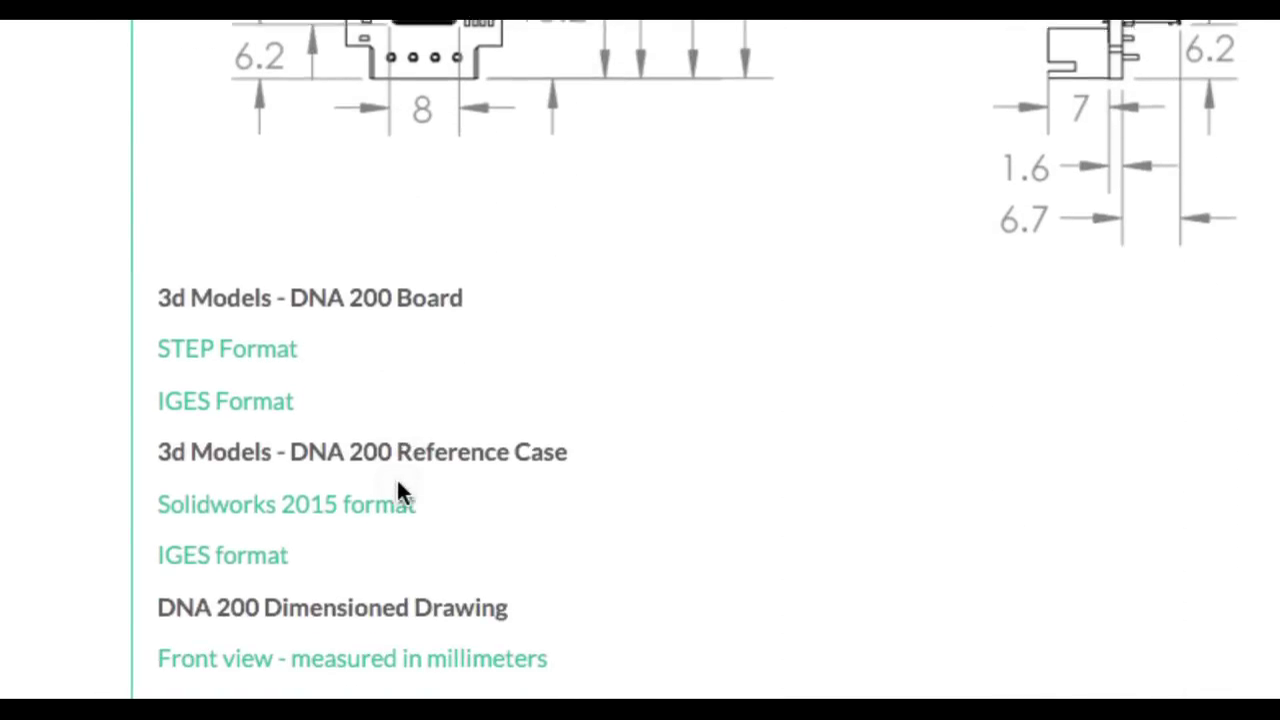
scroll(394, 485, down, 6)
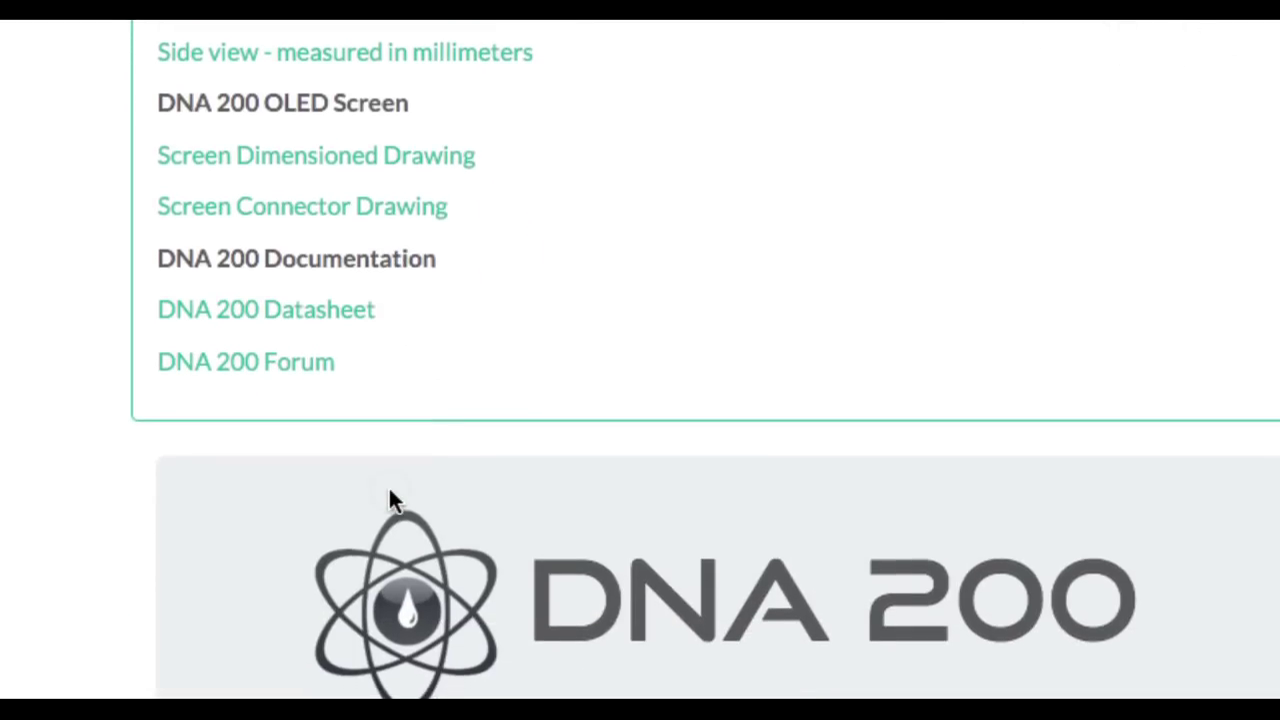
scroll(390, 492, up, 18)
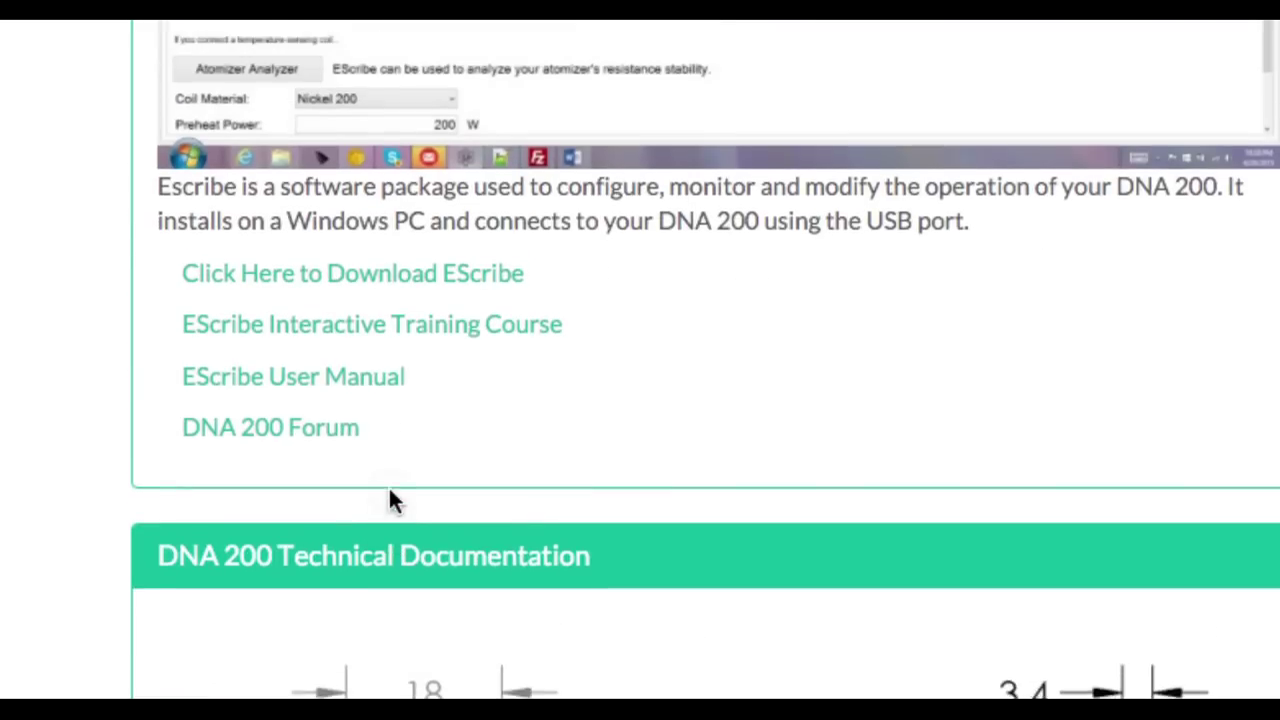
Follow the EScribe download link in the EScribe Software section and close the browser window
scroll(390, 500, up, 2)
click(366, 385)
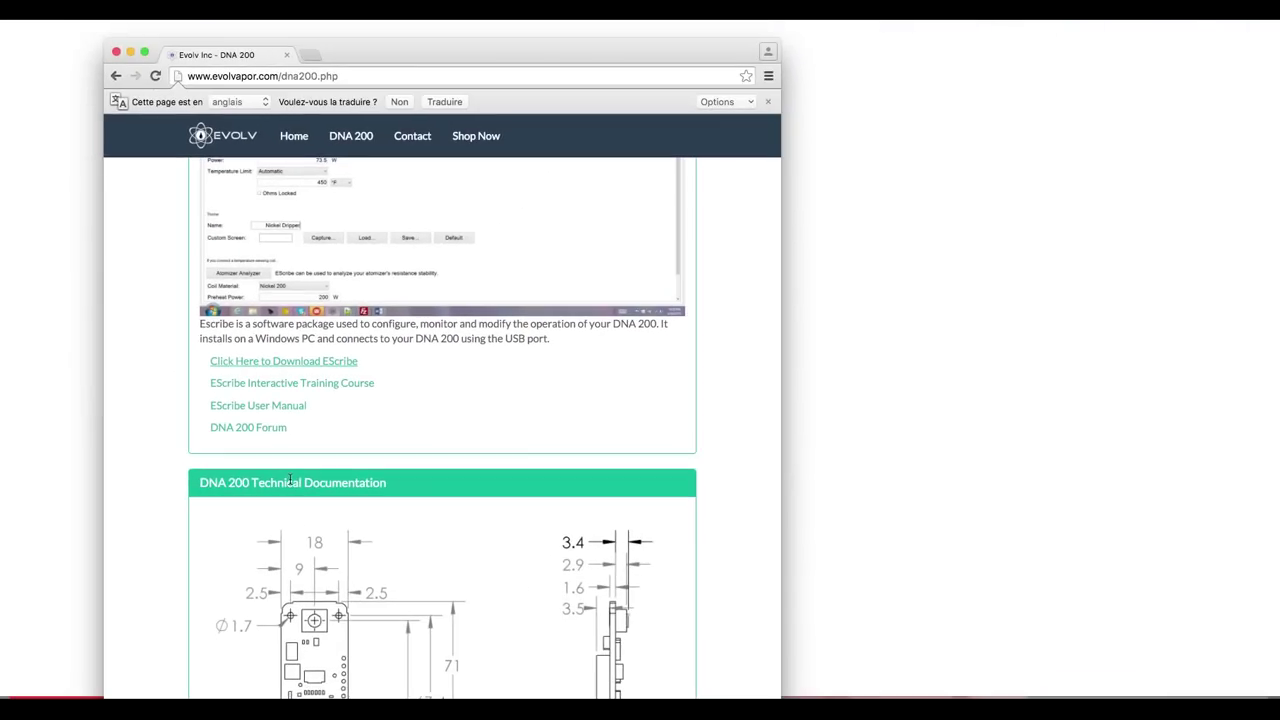
scroll(451, 388, up, 5)
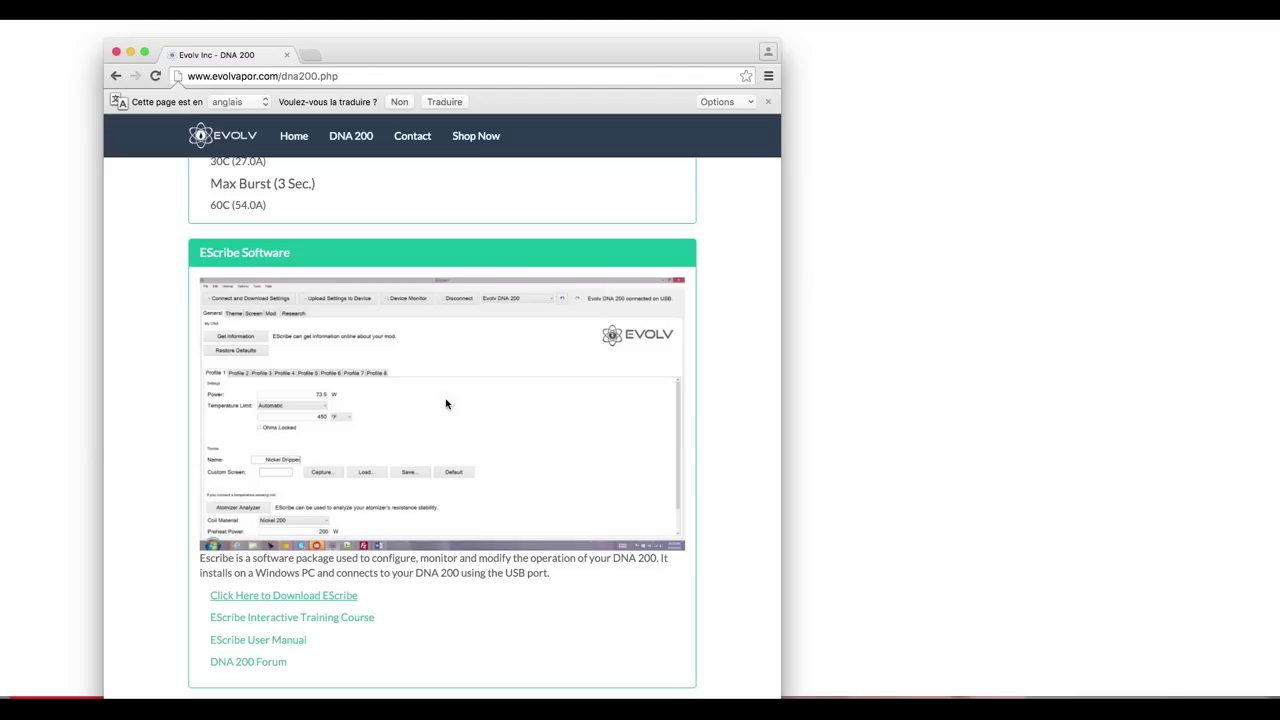
drag(580, 57, 537, 55)
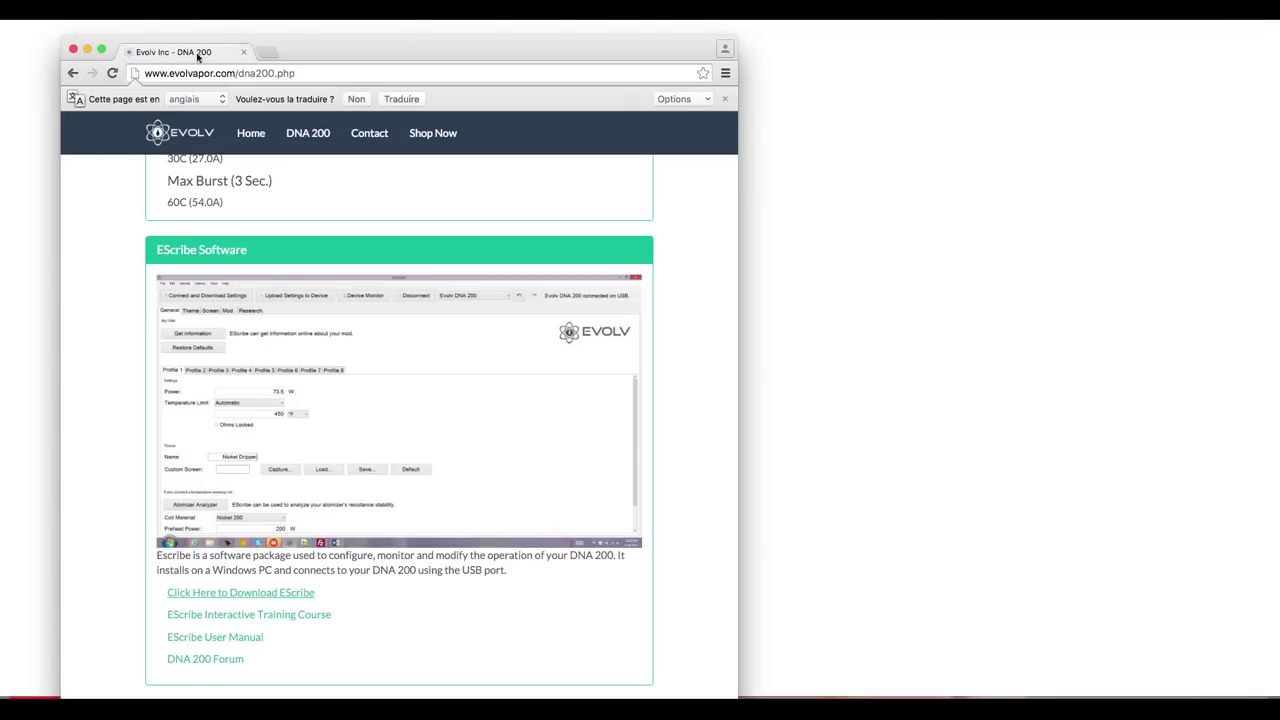
click(72, 50)
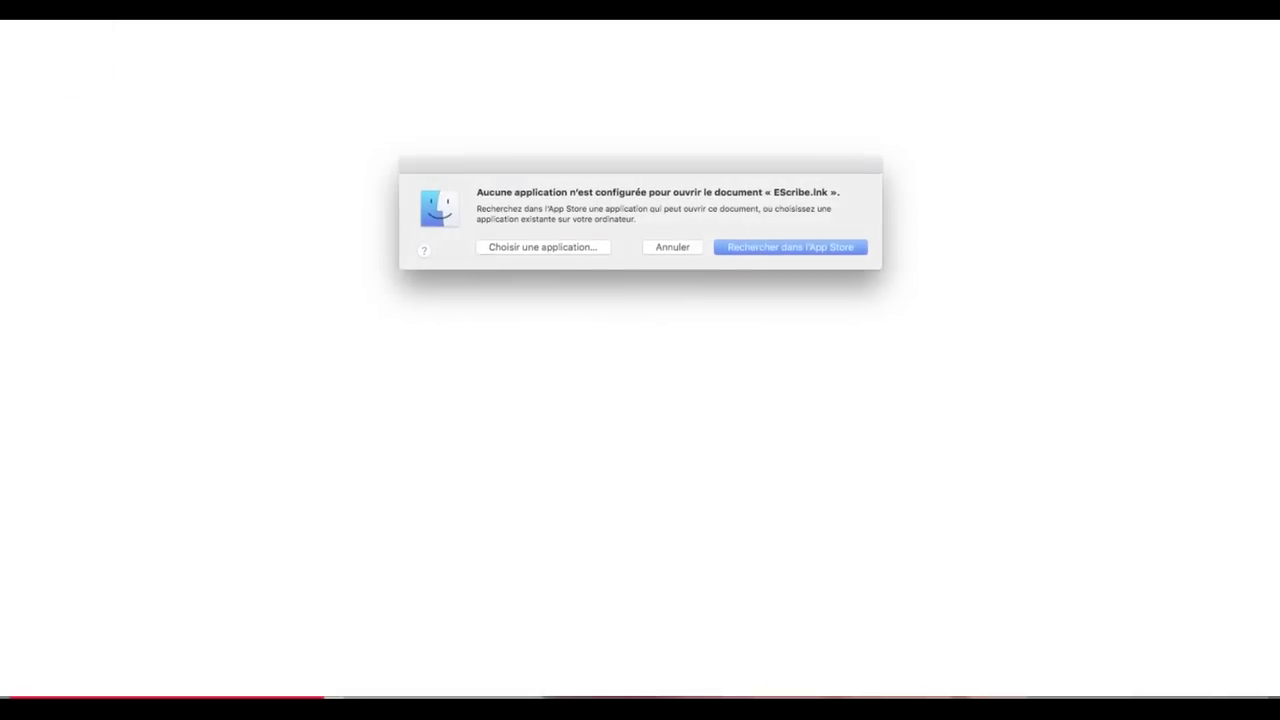
Dismiss the application prompt for EScribe.lnk and open the Windows 7 virtual machine from the recent documents
click(680, 247)
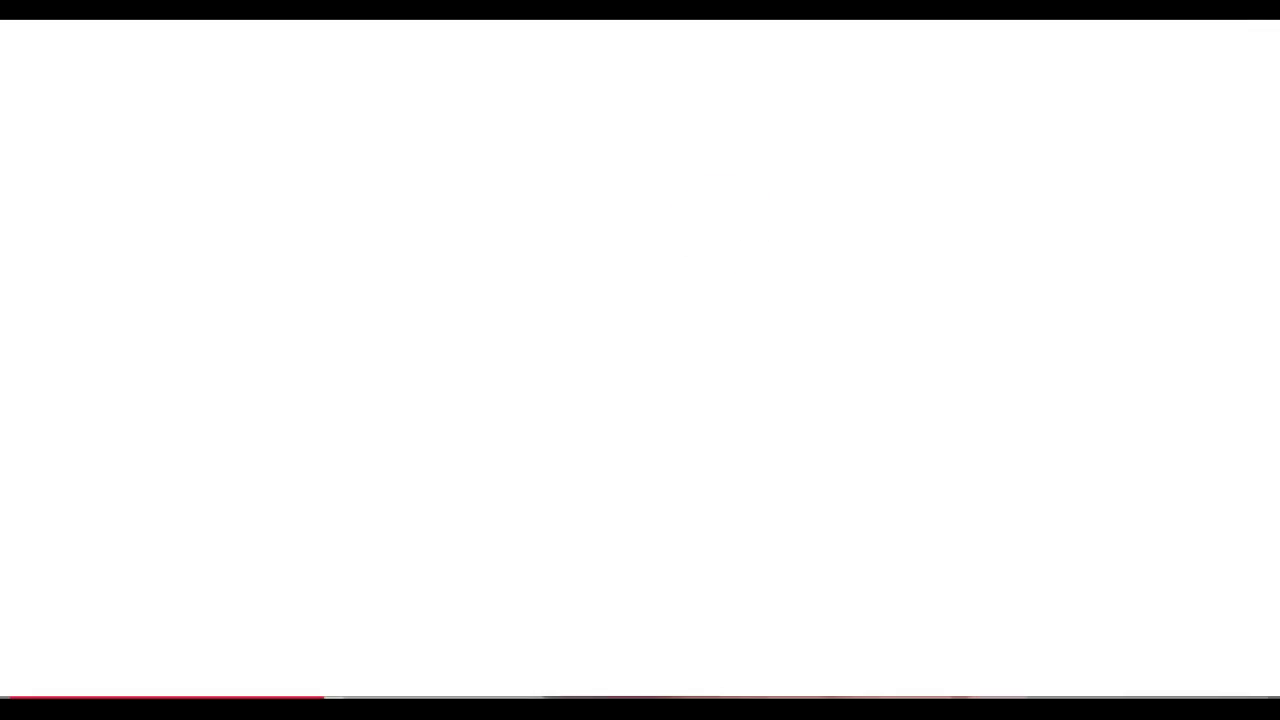
click(10, 9)
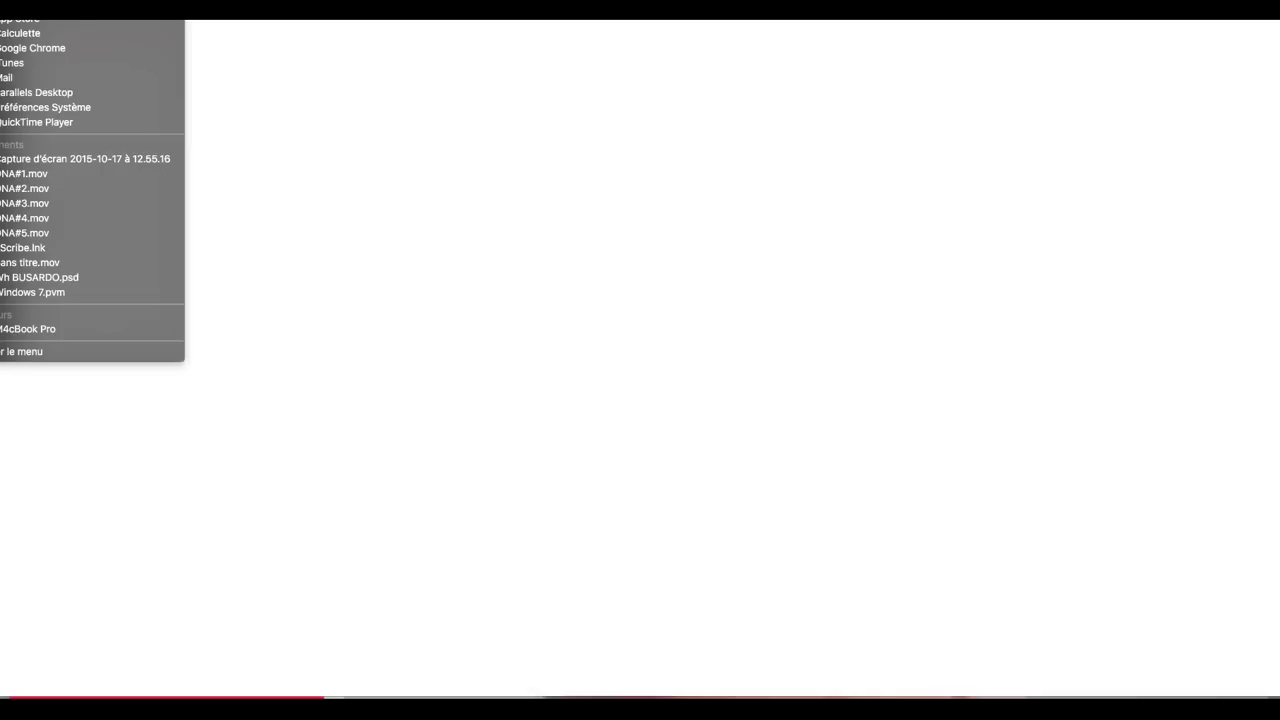
click(115, 294)
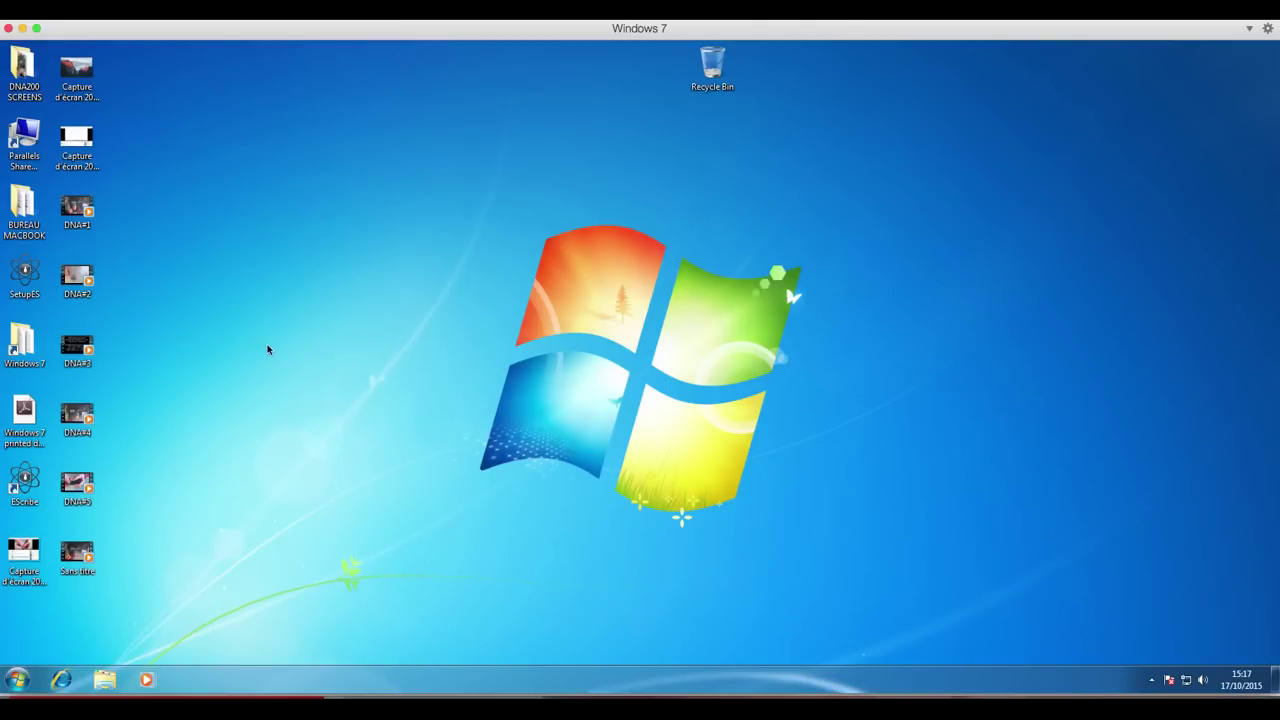
Launch EScribe from the Windows 7 desktop and reposition its window near the desktop's upper part
click(25, 485)
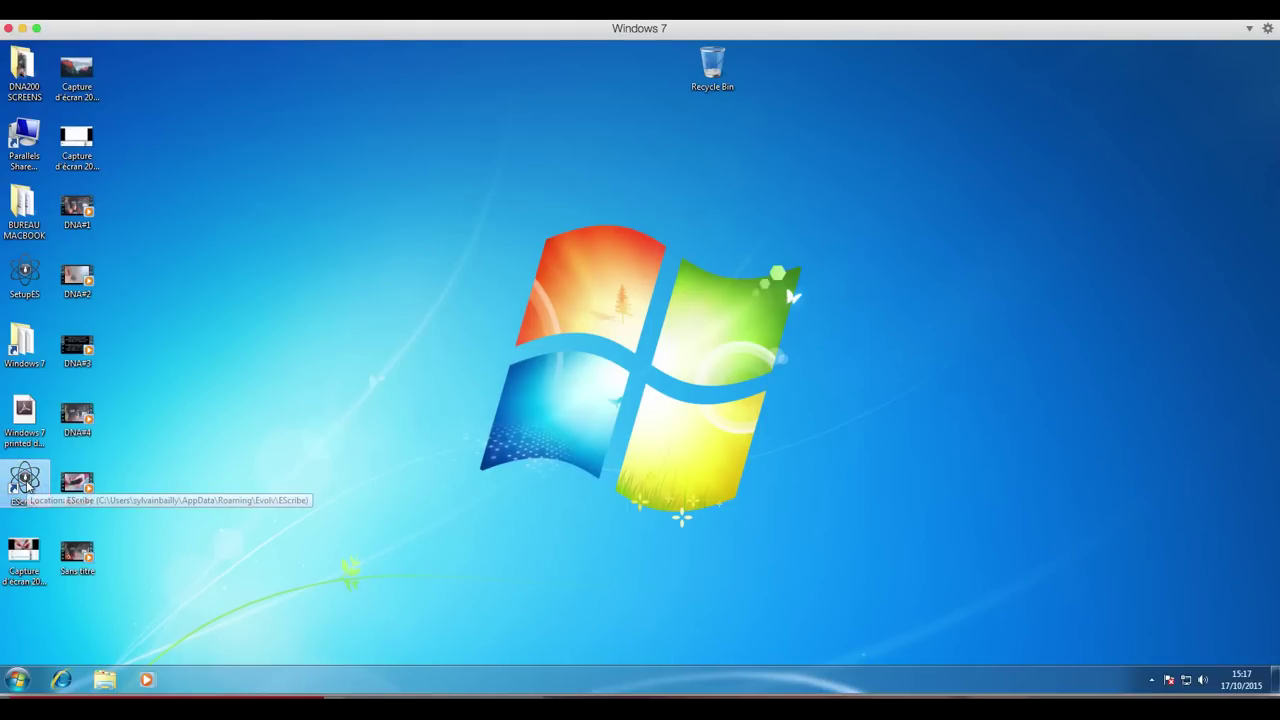
double_click(25, 485)
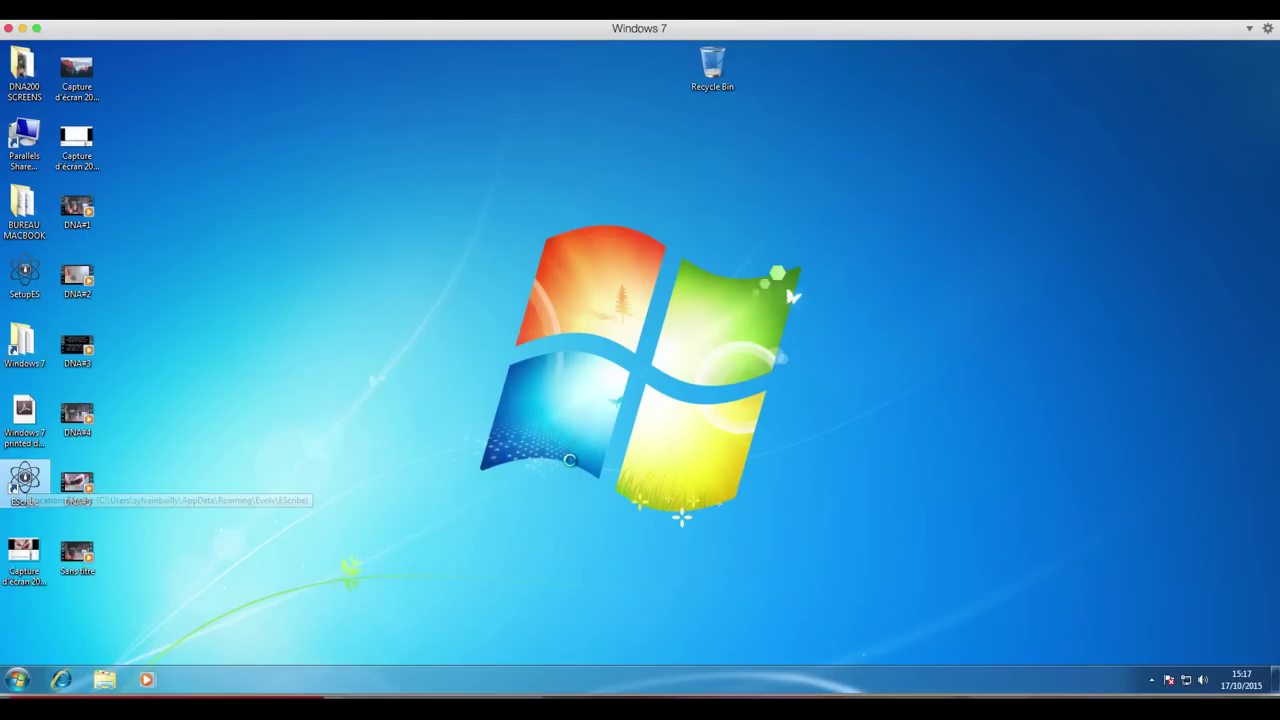
drag(632, 288, 381, 77)
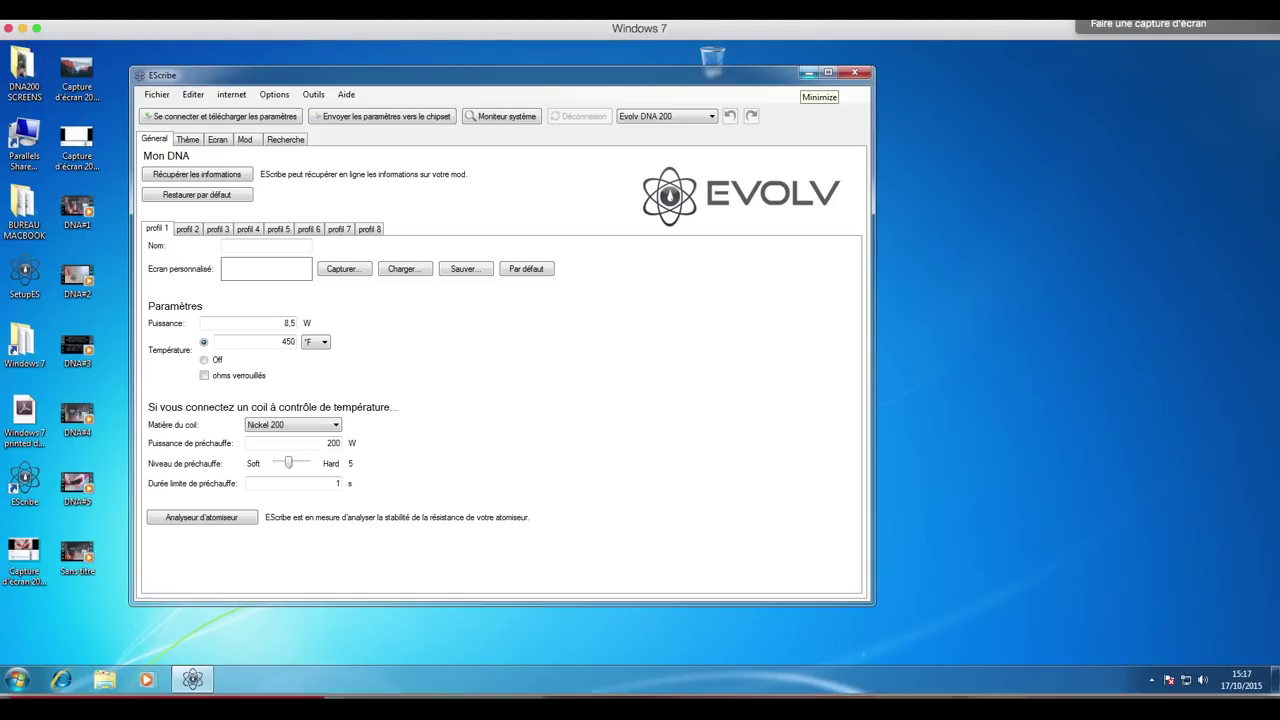
Switch the virtual machine to Coherence mode and enlarge the EScribe window to fill the screen
key(ctrl+super+c)
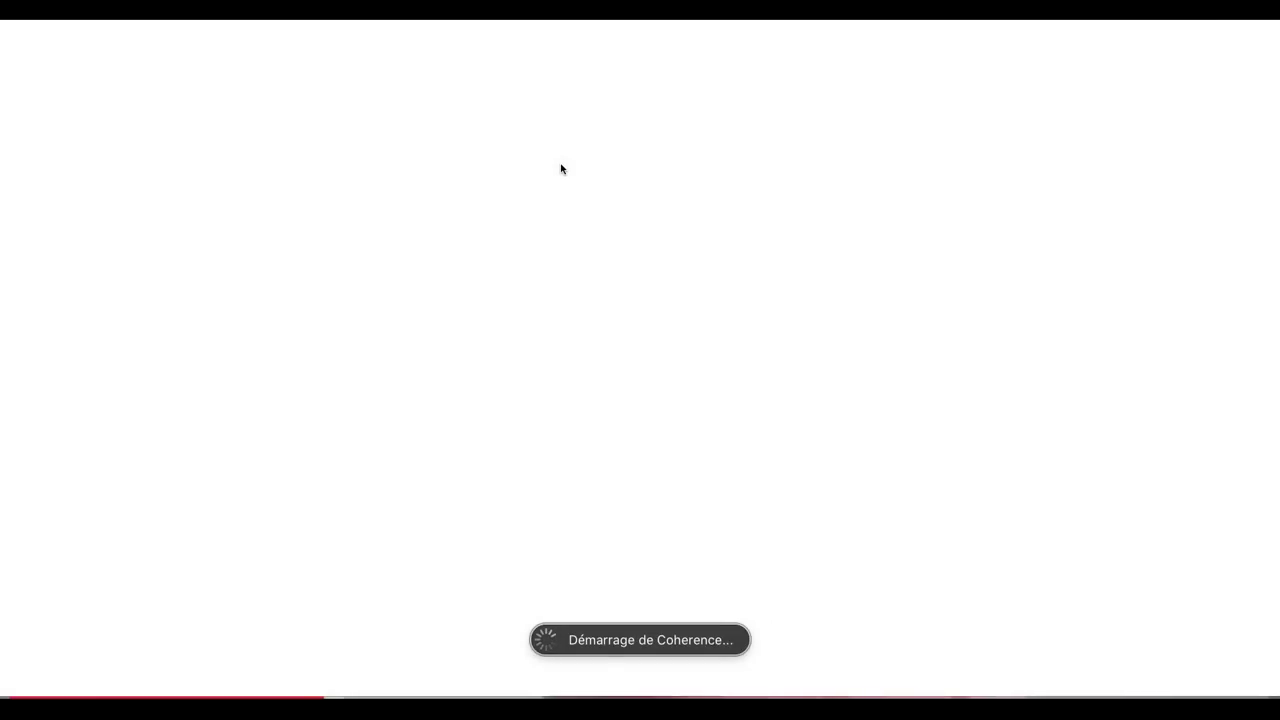
drag(667, 263, 714, 335)
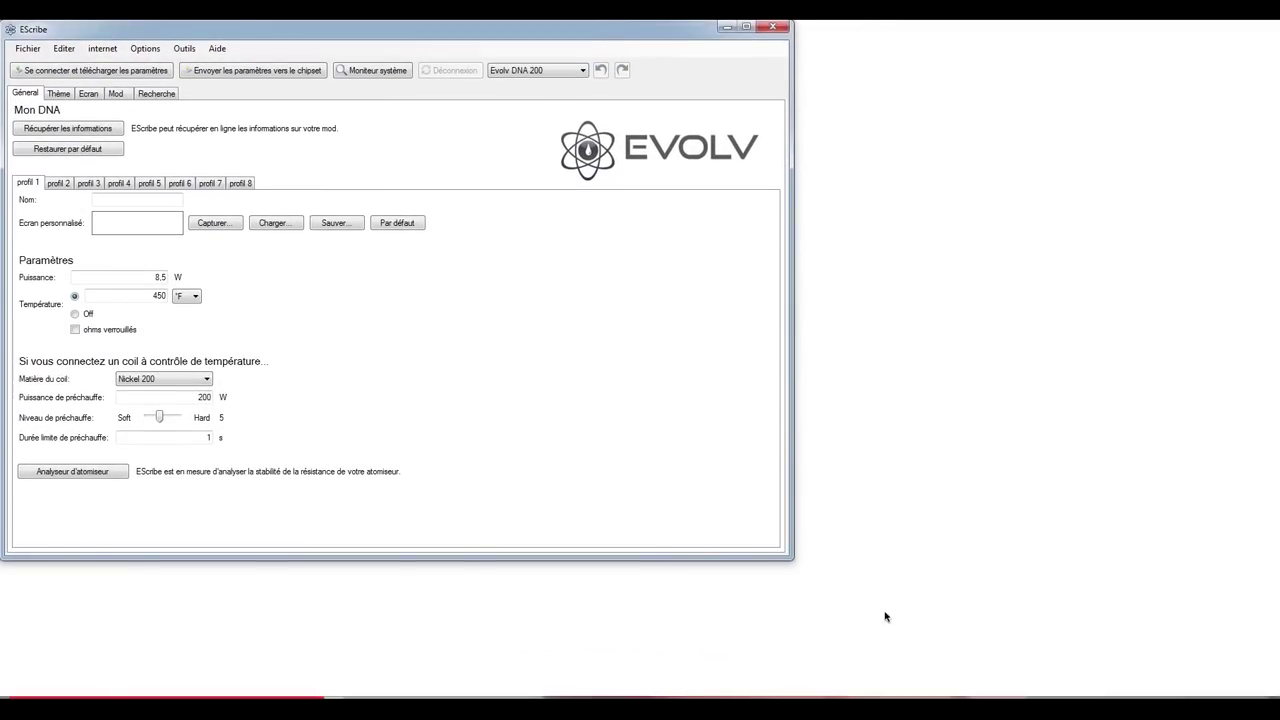
drag(792, 558, 1266, 686)
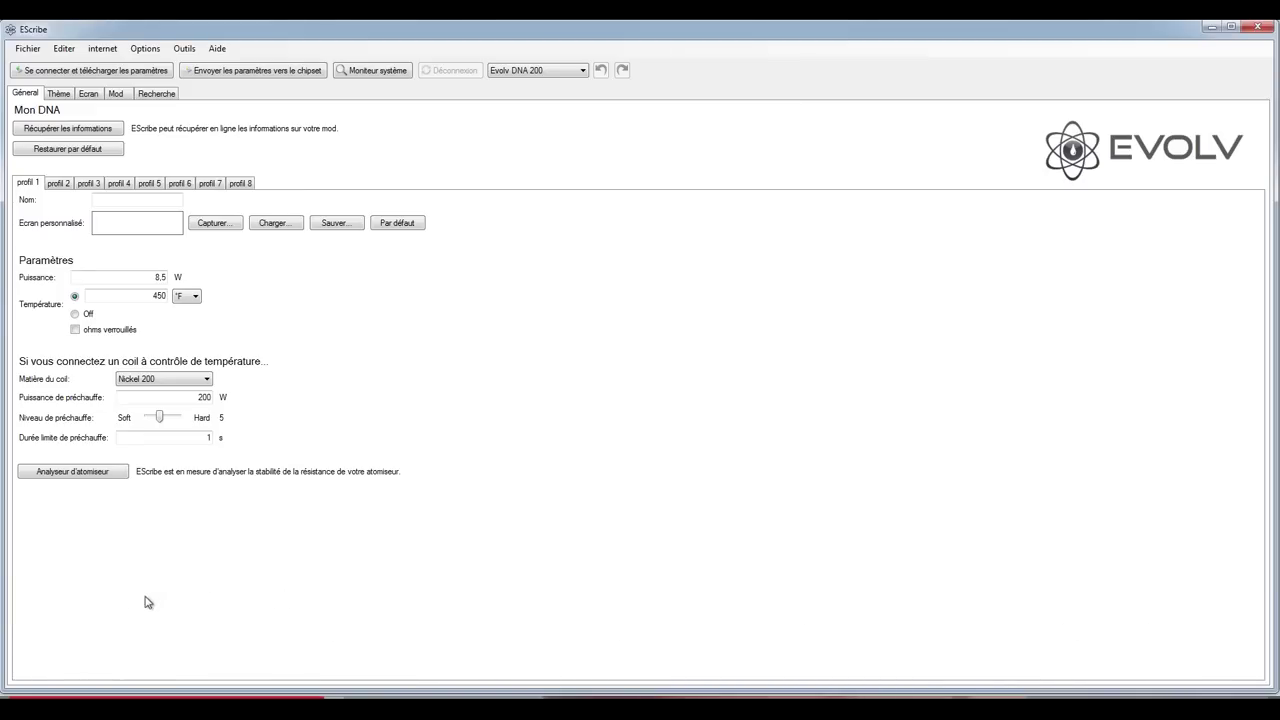
click(74, 632)
click(349, 636)
click(423, 637)
click(204, 638)
click(71, 636)
click(56, 638)
click(132, 638)
click(208, 639)
click(290, 638)
click(416, 637)
click(276, 637)
click(227, 638)
click(98, 640)
click(1240, 656)
click(1193, 655)
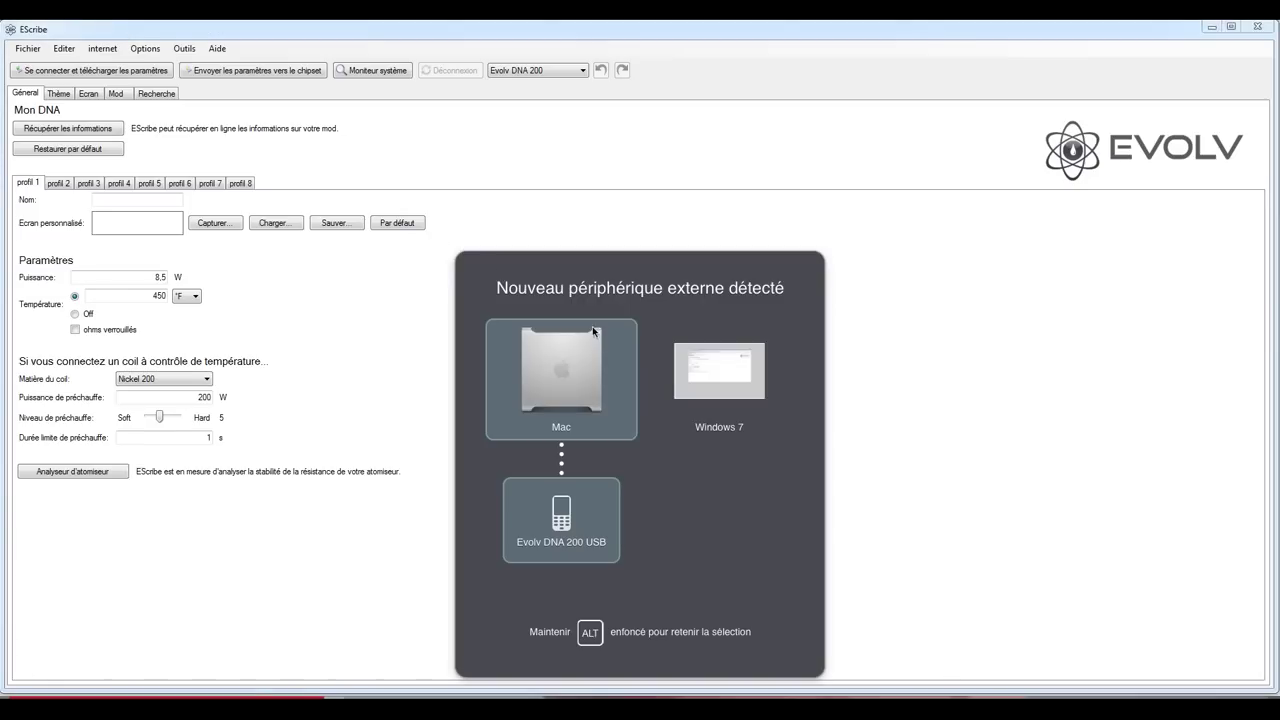
Assign the Evolv DNA 200 USB device to Windows 7, remembering the choice, and select Evolv DNA 200 as the equipment to connect
click(703, 380)
key(alt)
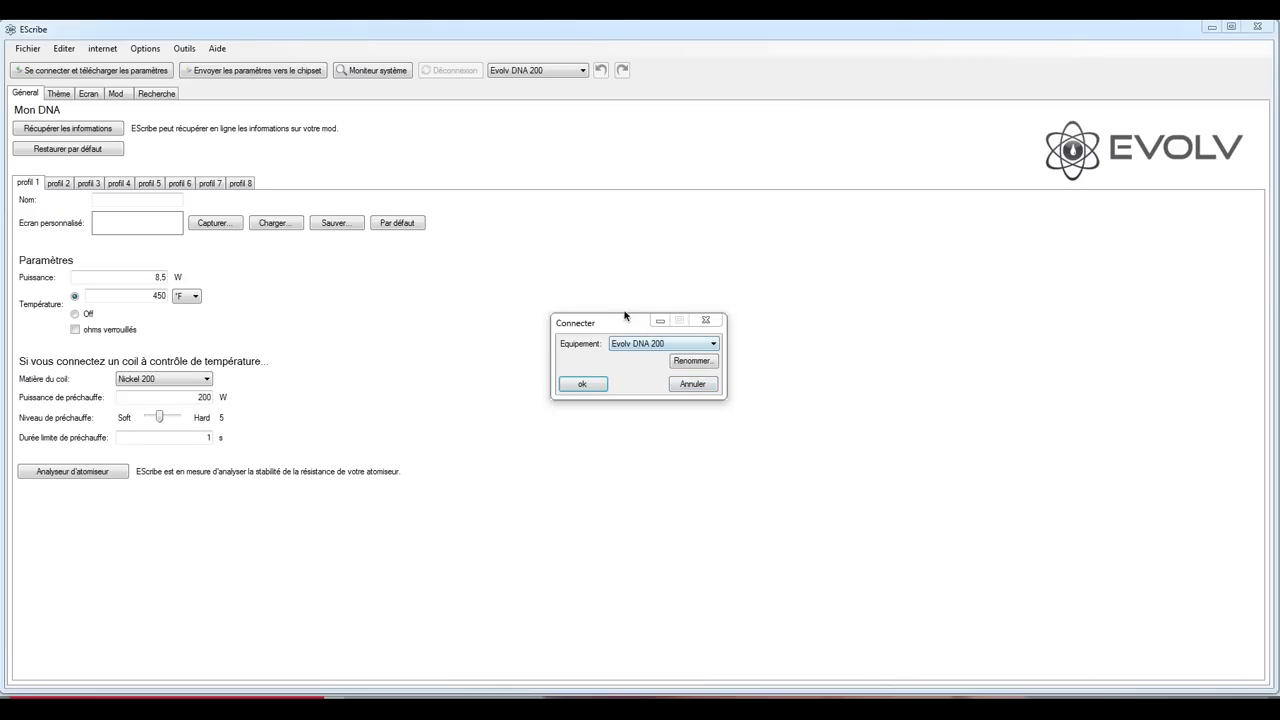
click(607, 327)
drag(621, 325, 554, 324)
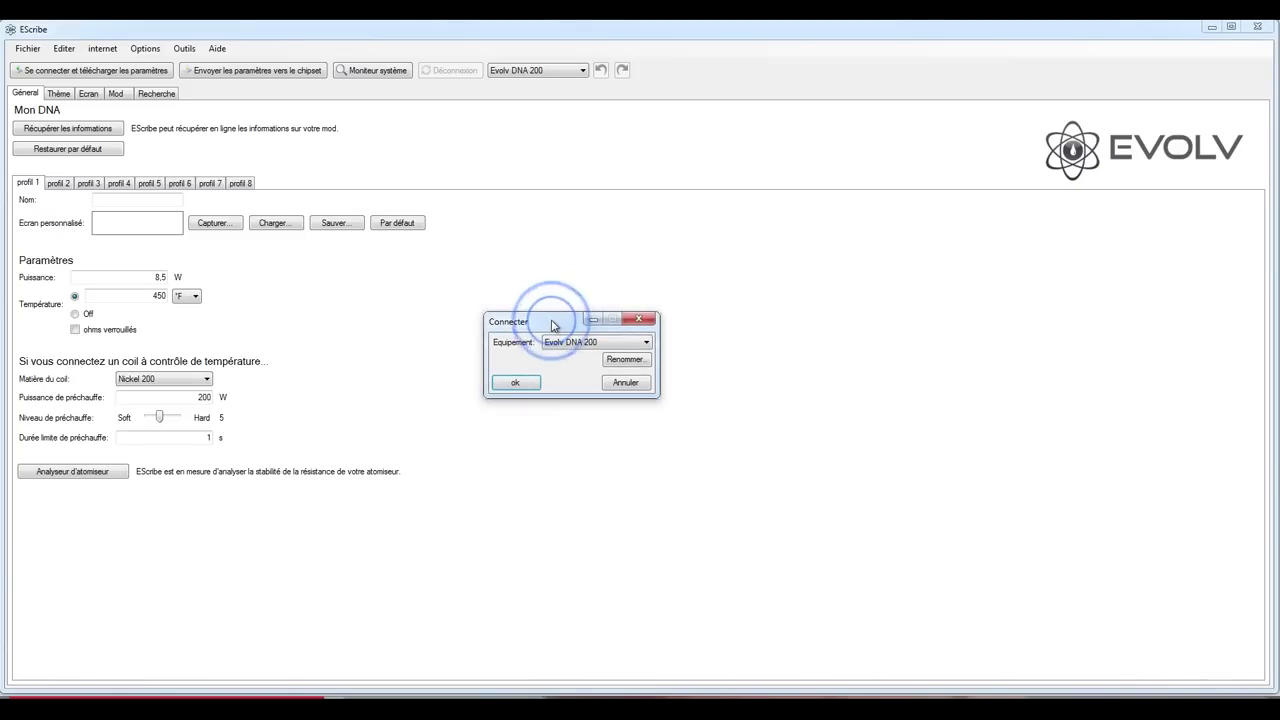
click(606, 345)
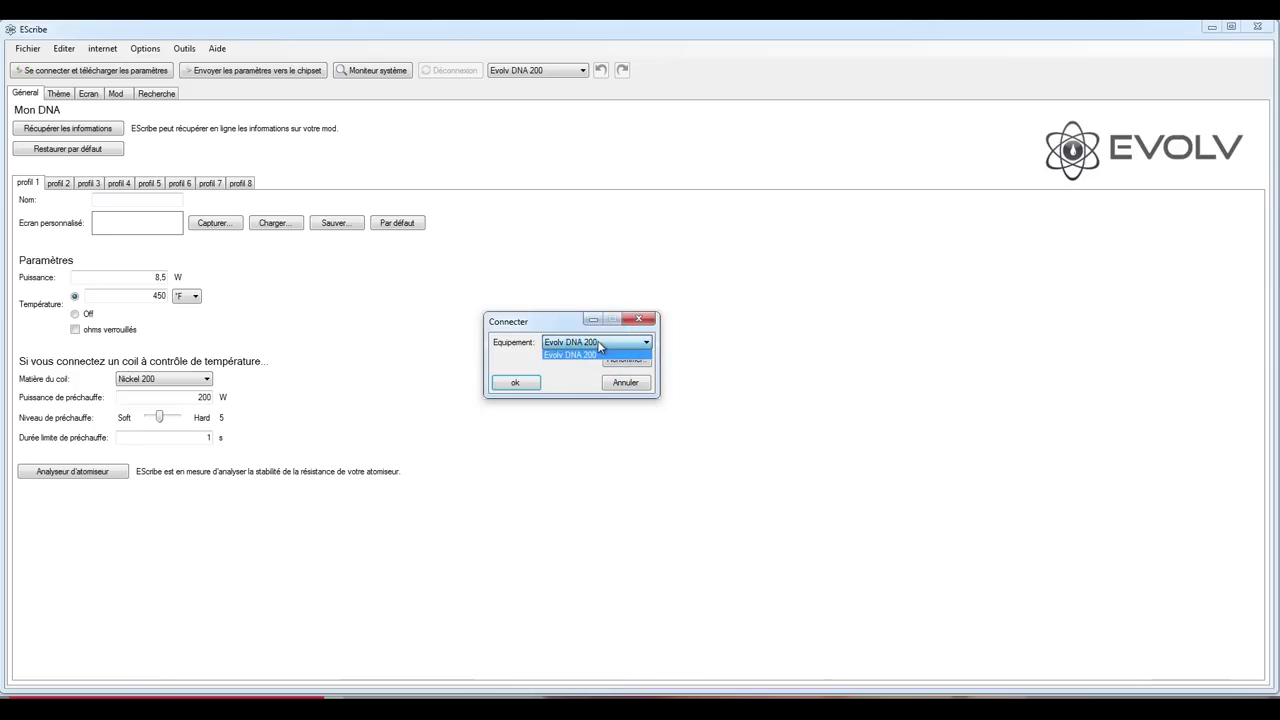
click(592, 355)
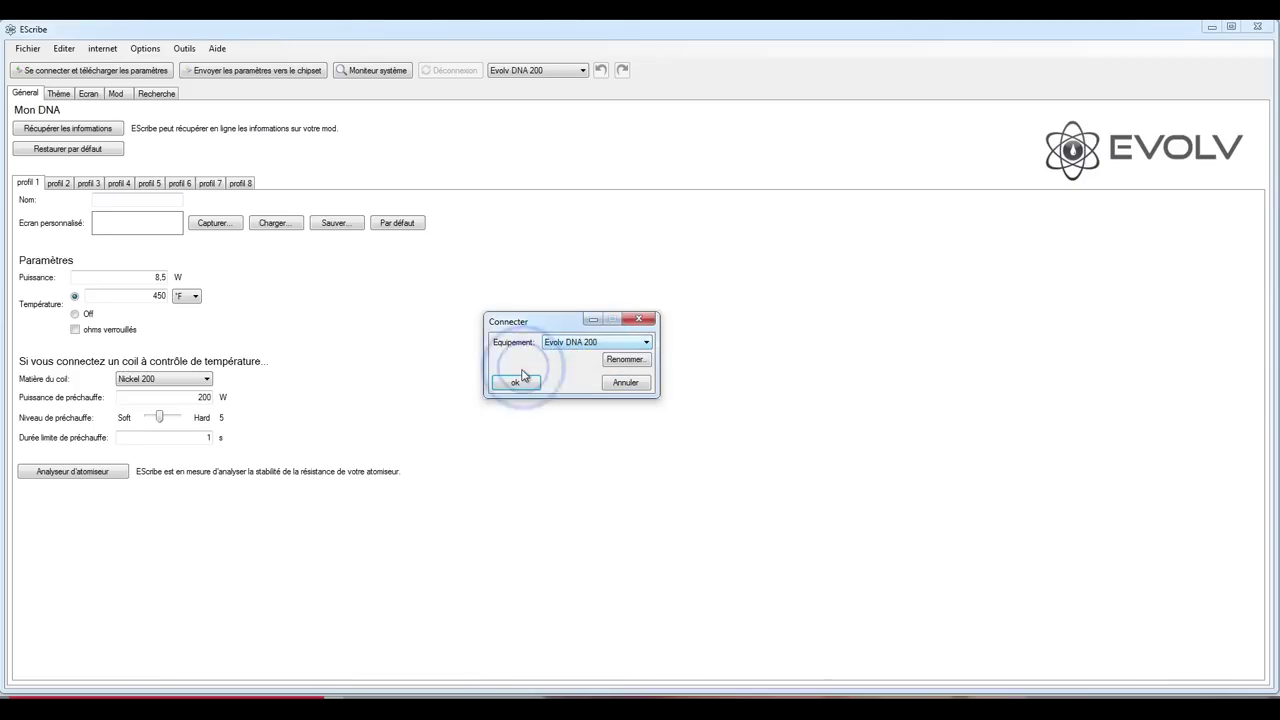
Rename the equipment as Ar_H's TUGLYFE and connect to it
click(623, 360)
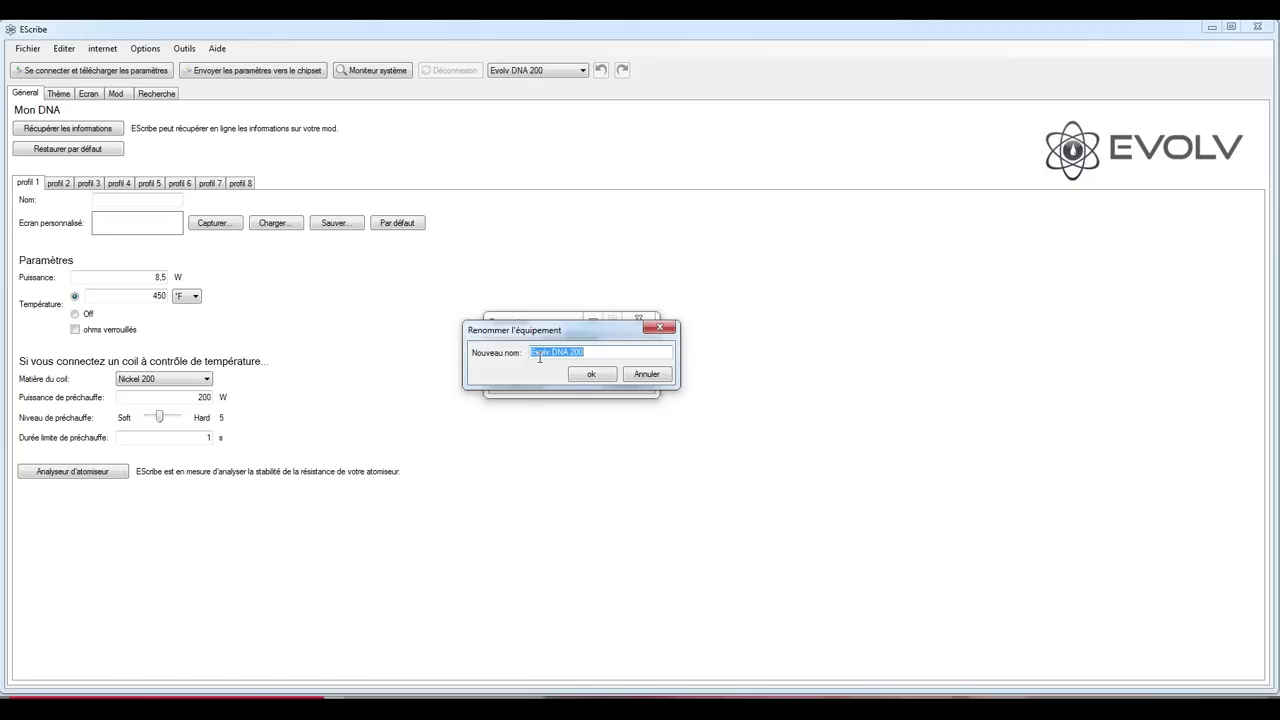
text(Ar_H's TUGLYFE)
click(592, 375)
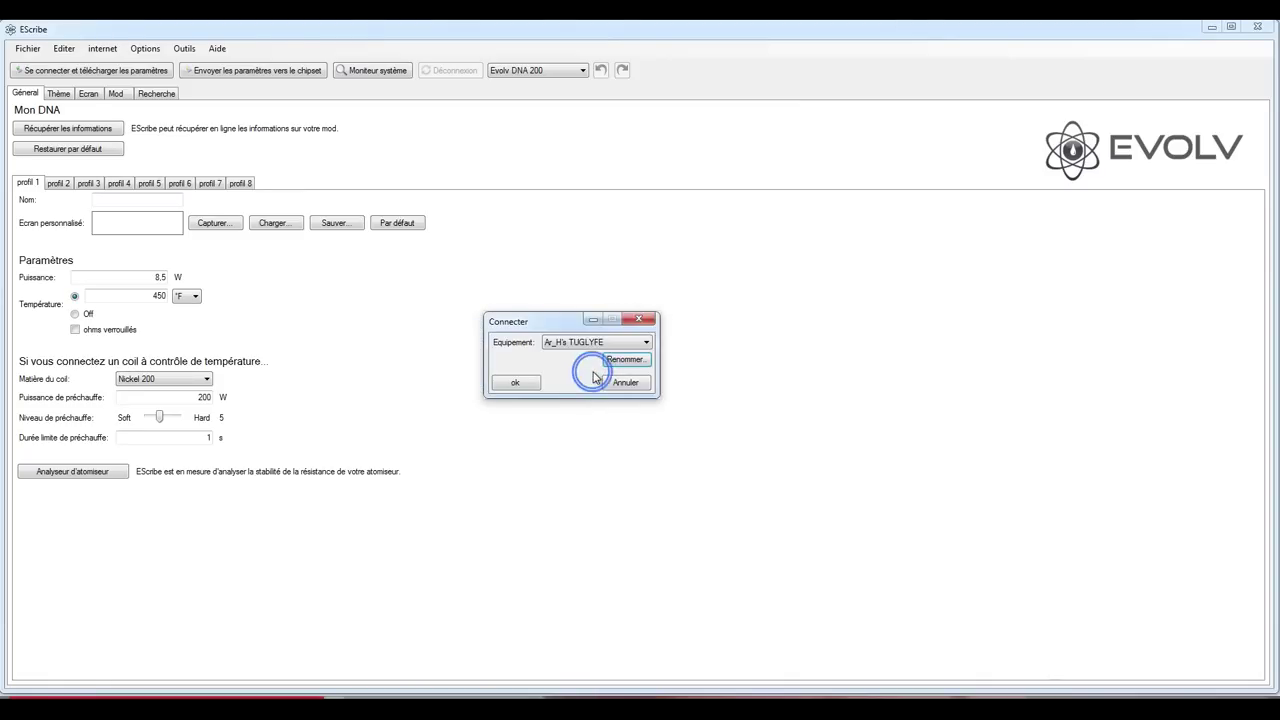
click(528, 384)
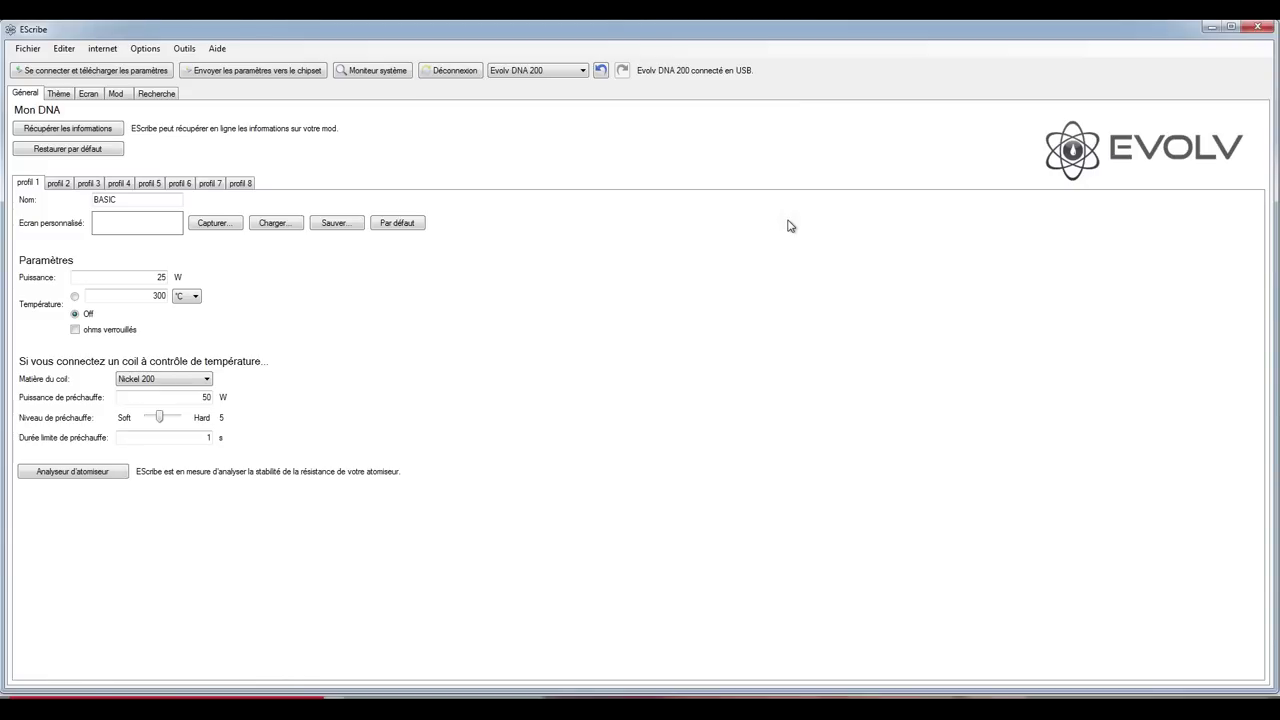
click(26, 50)
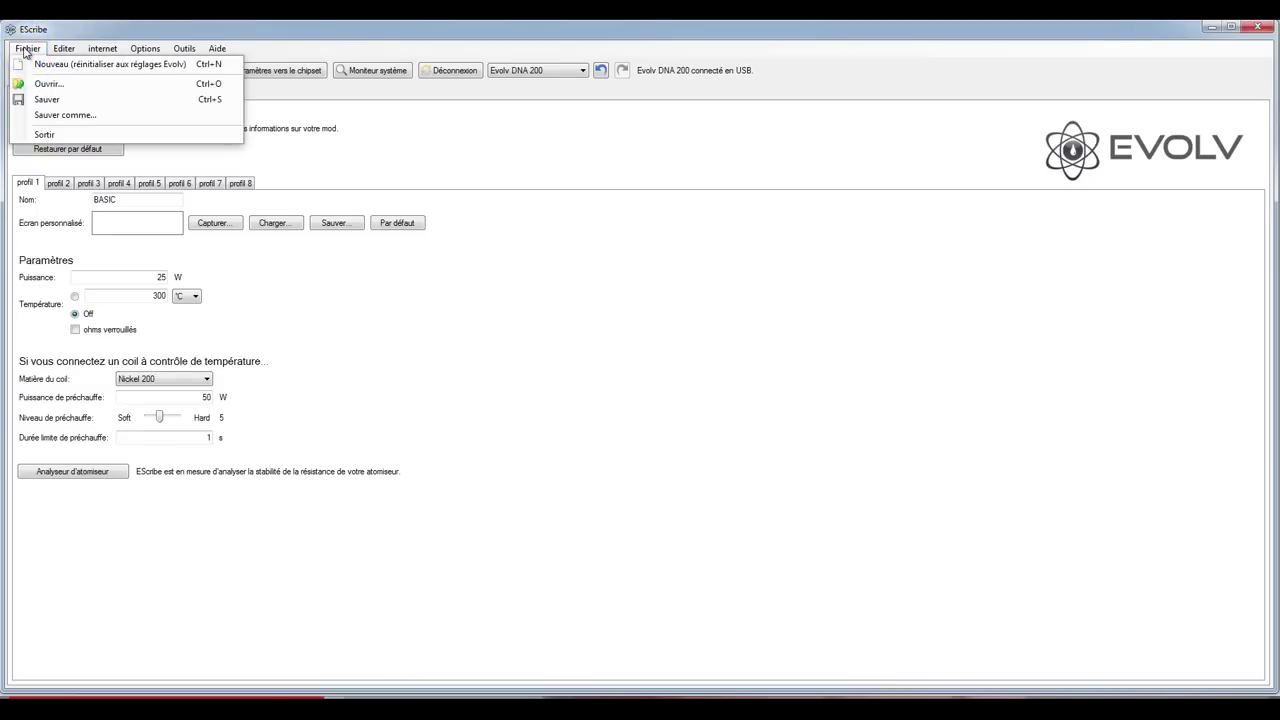
click(716, 312)
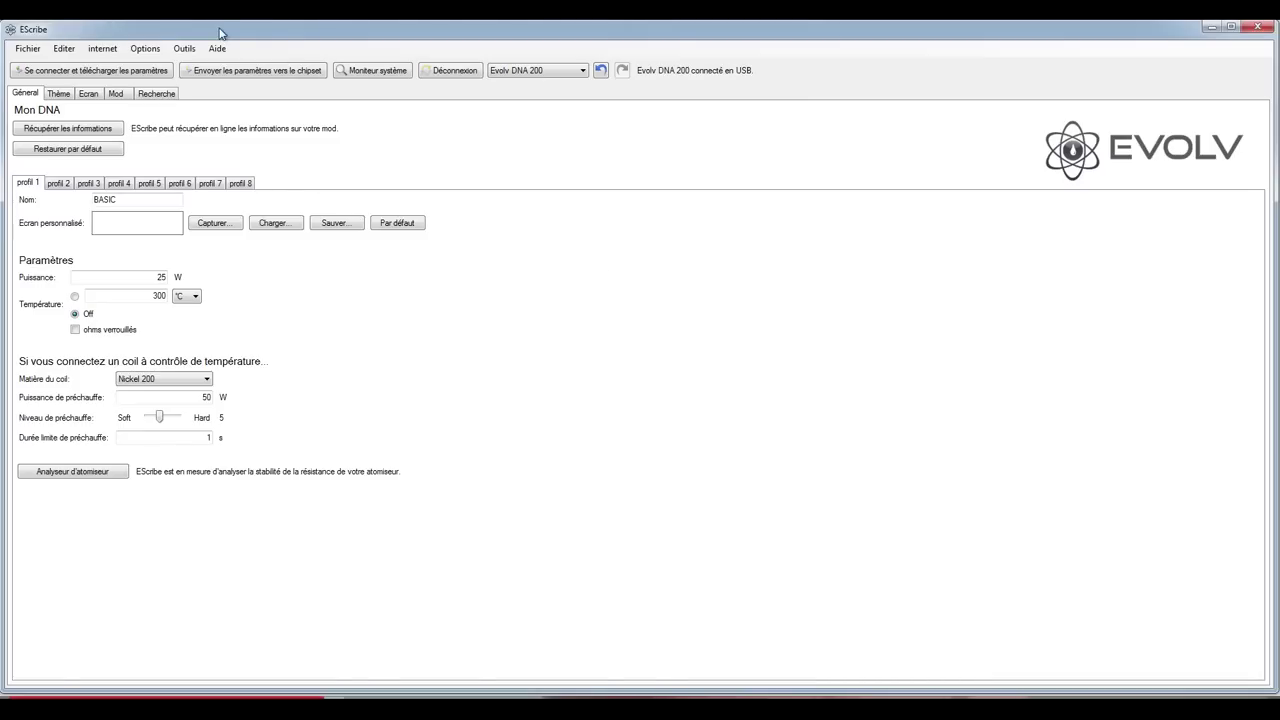
Check the file type offered for saving the settings, EScribe Settings (*.ecig), and leave without saving
click(29, 52)
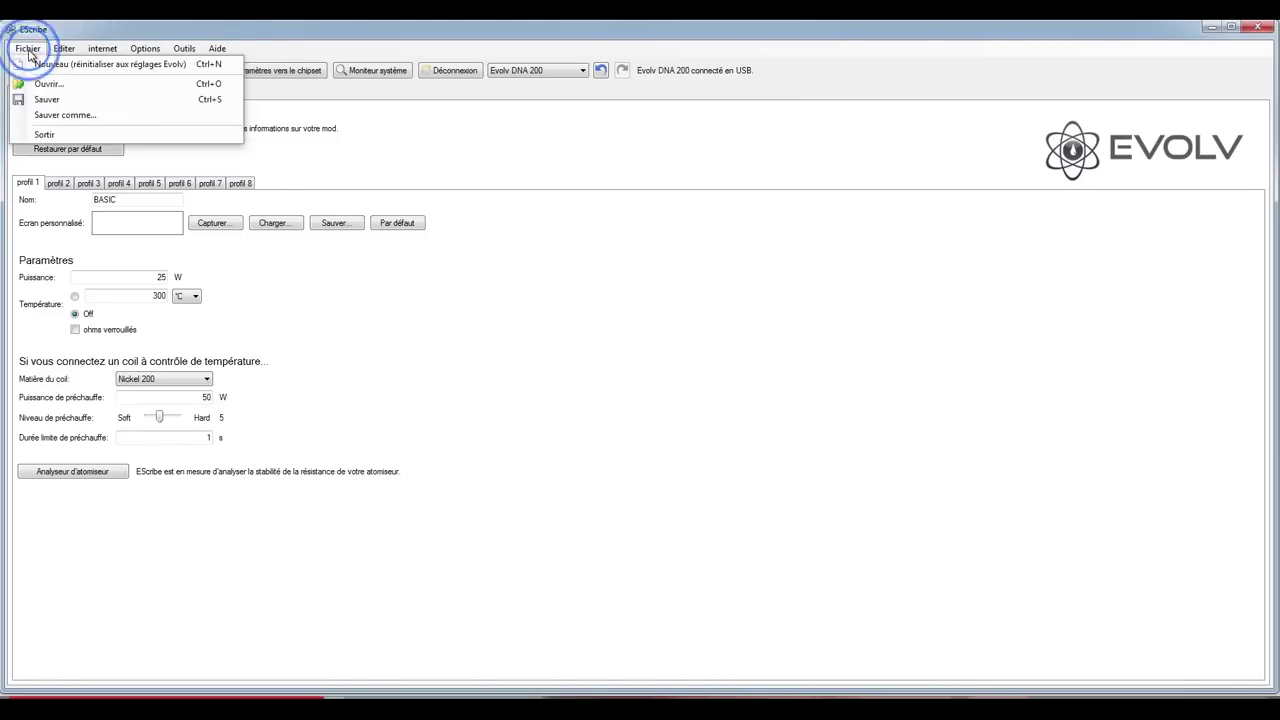
click(55, 101)
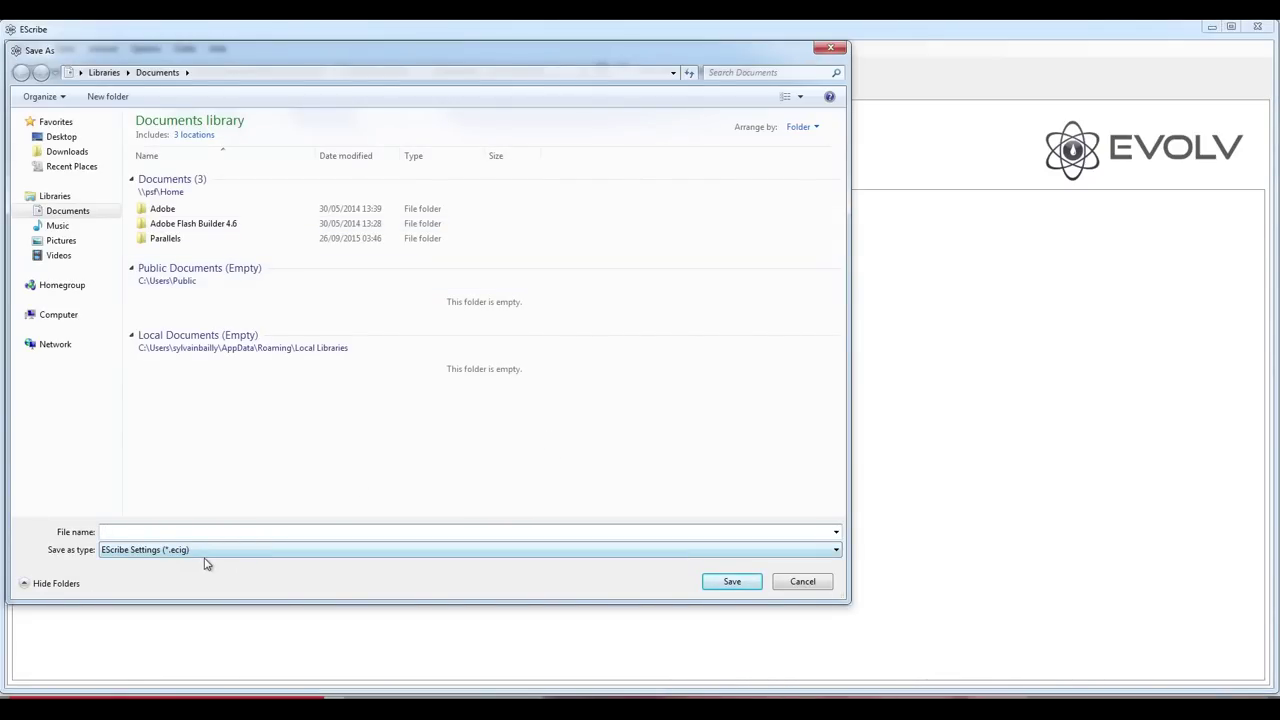
click(226, 552)
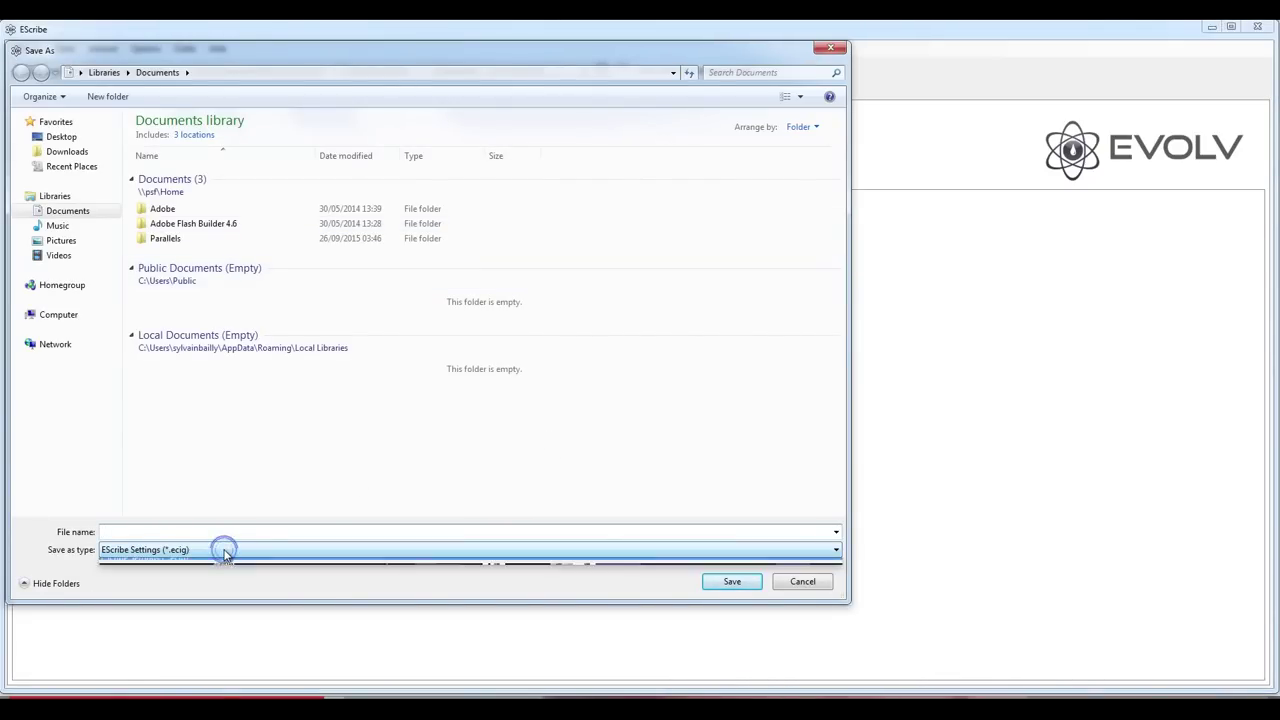
click(190, 549)
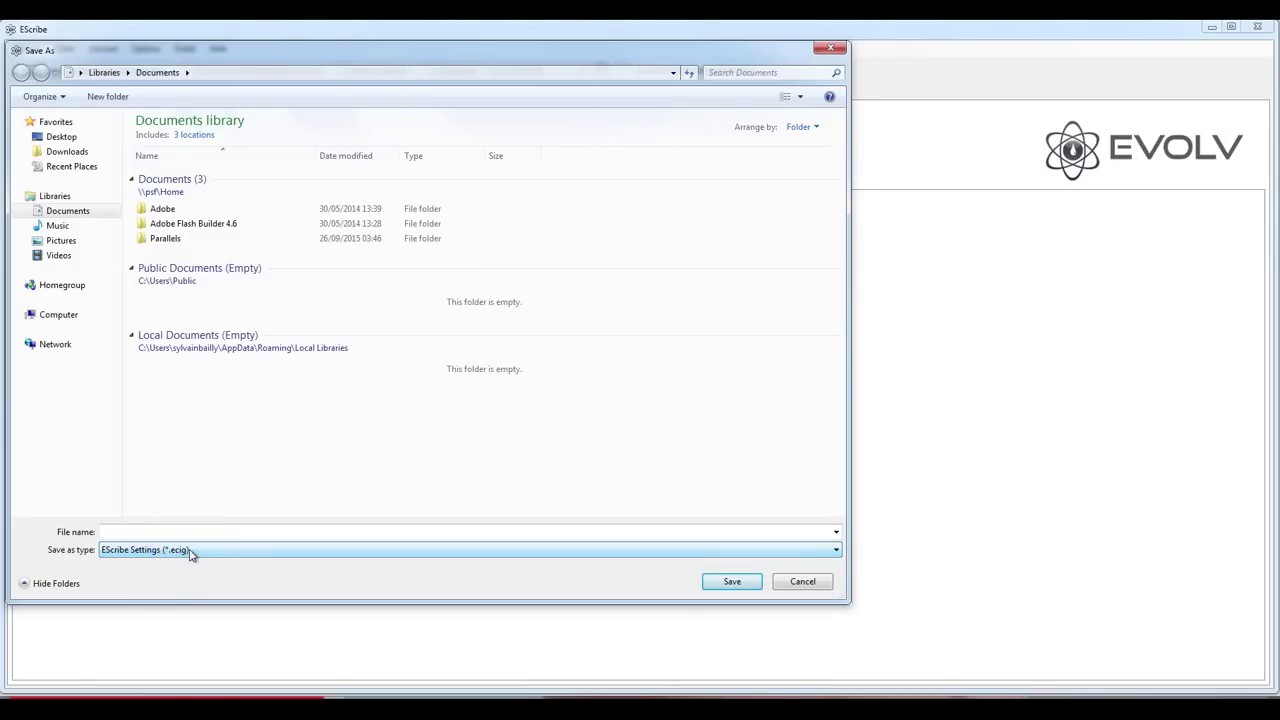
click(138, 532)
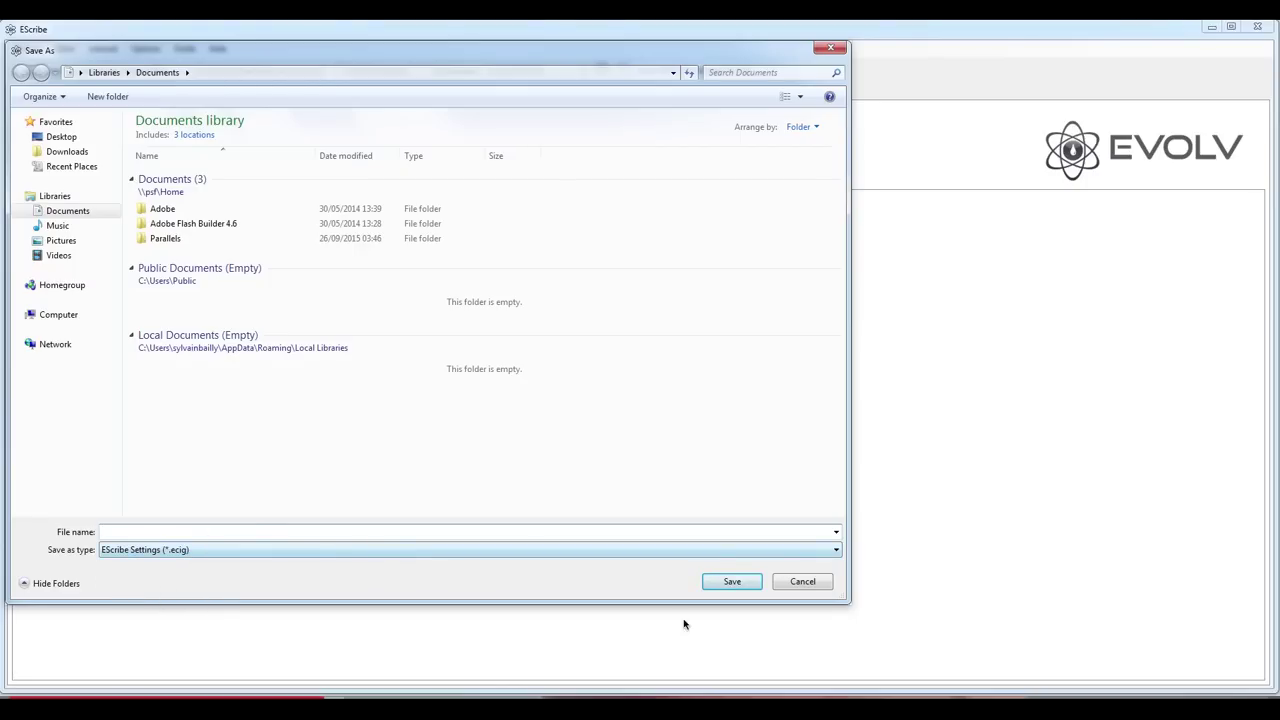
click(804, 586)
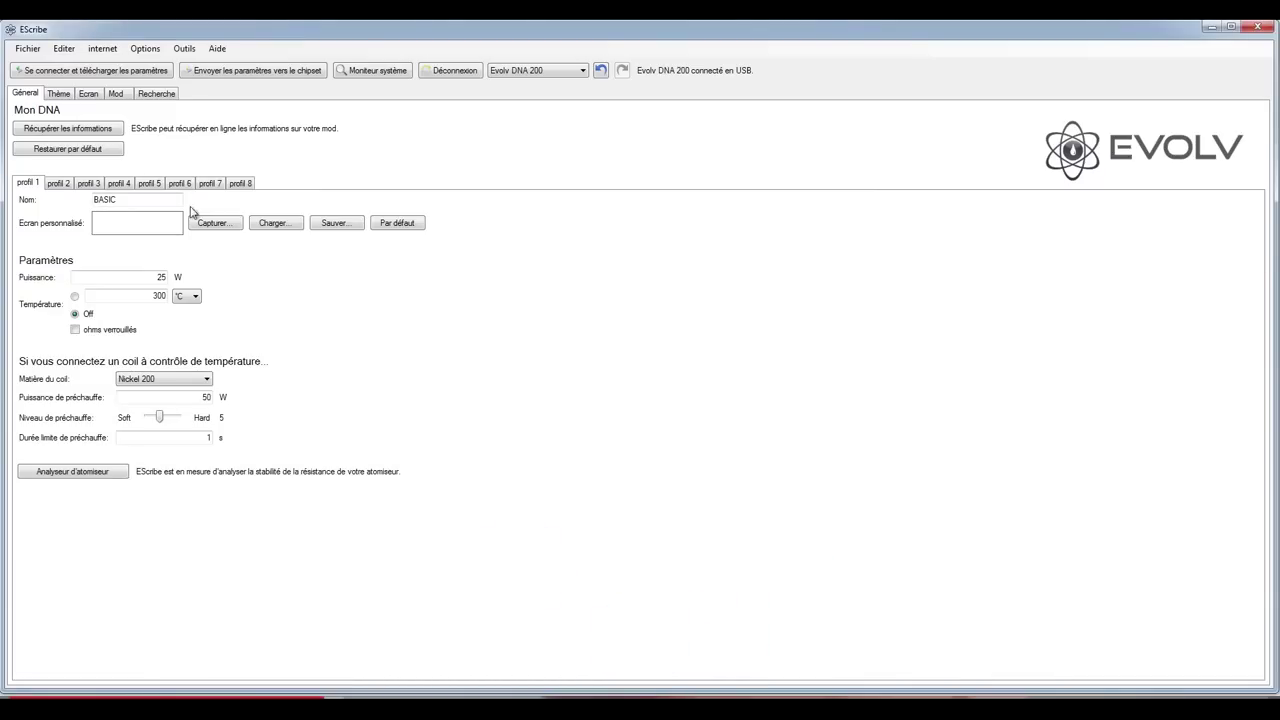
Examine the available file commands, the undo and redo commands, and the update and recent-file options
click(136, 147)
click(94, 148)
click(27, 48)
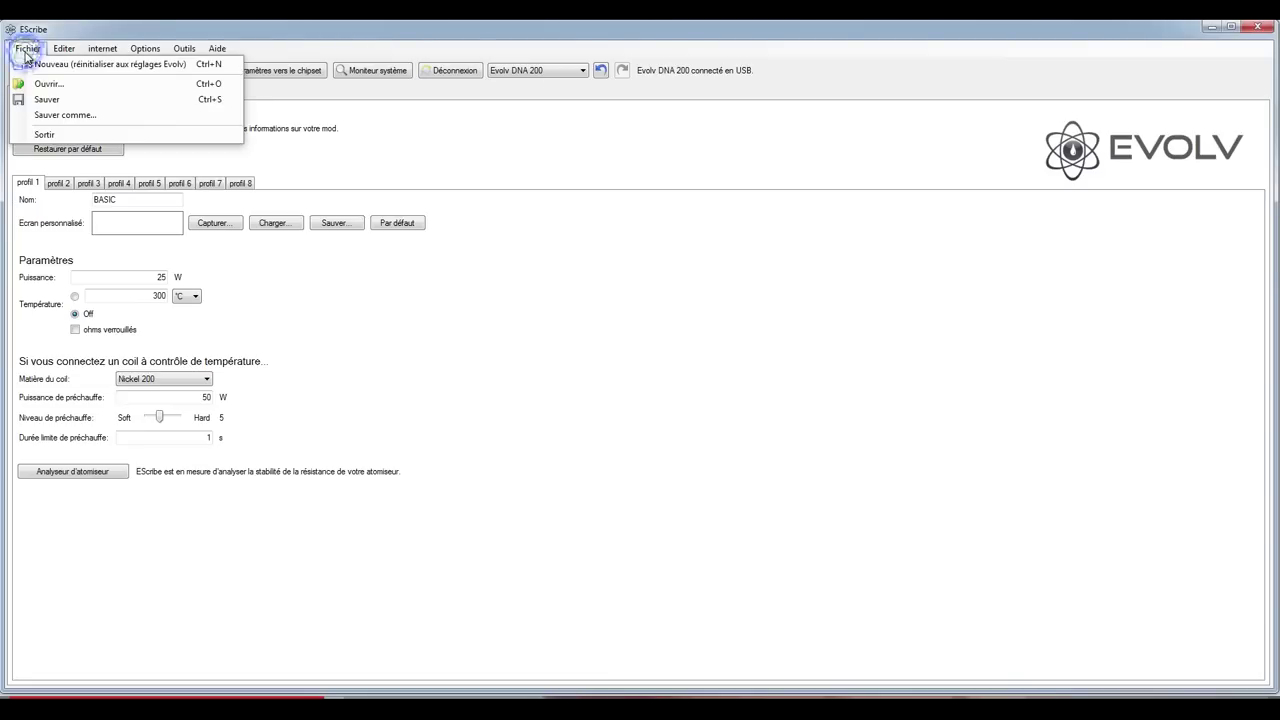
click(516, 213)
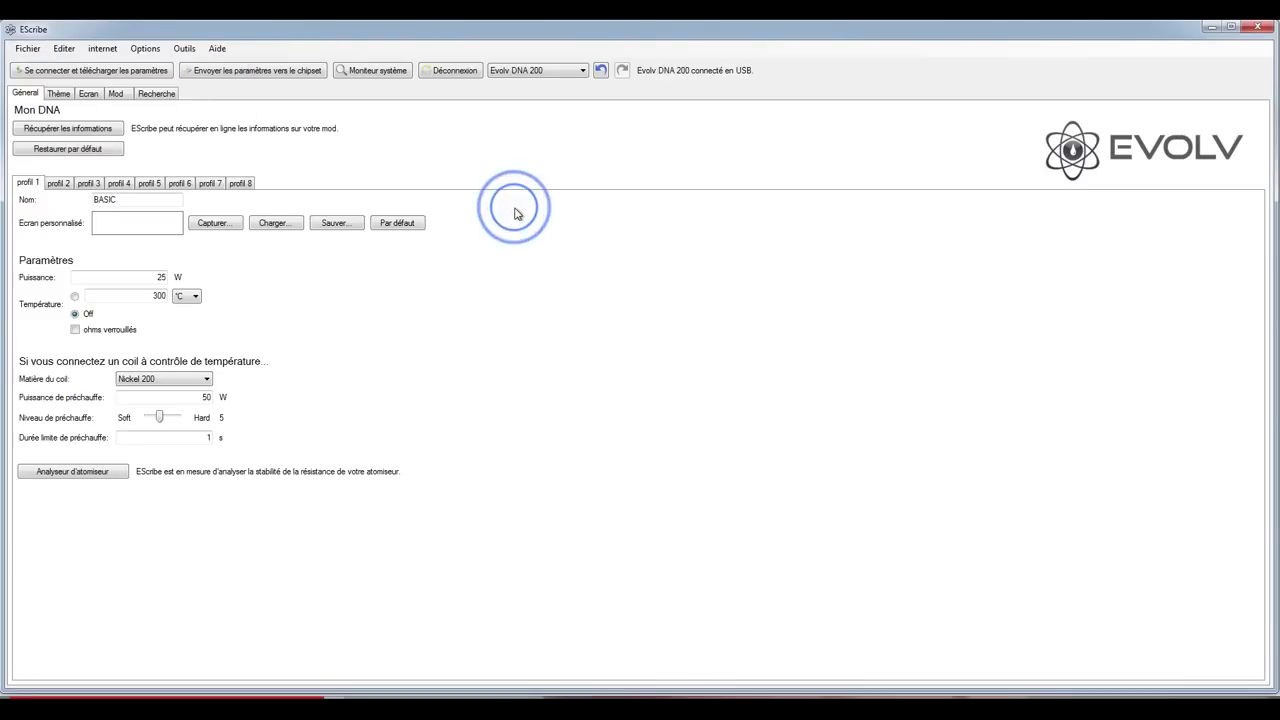
click(28, 48)
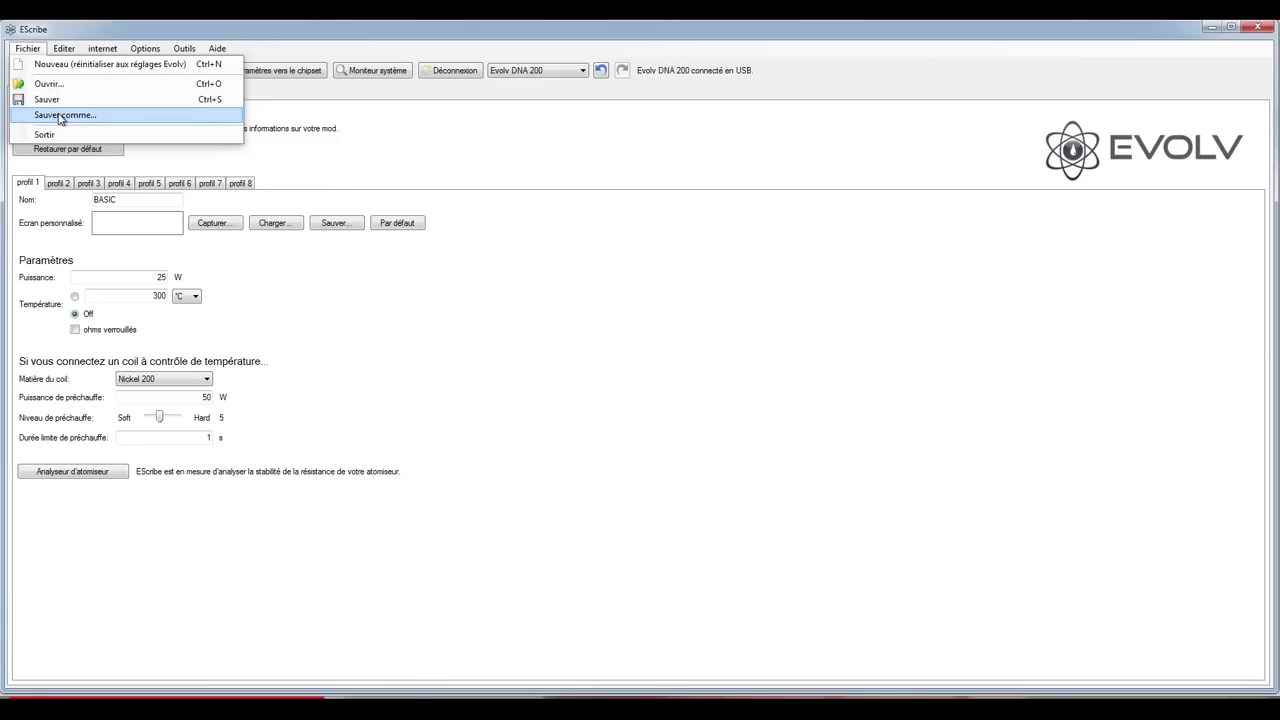
click(71, 60)
click(64, 49)
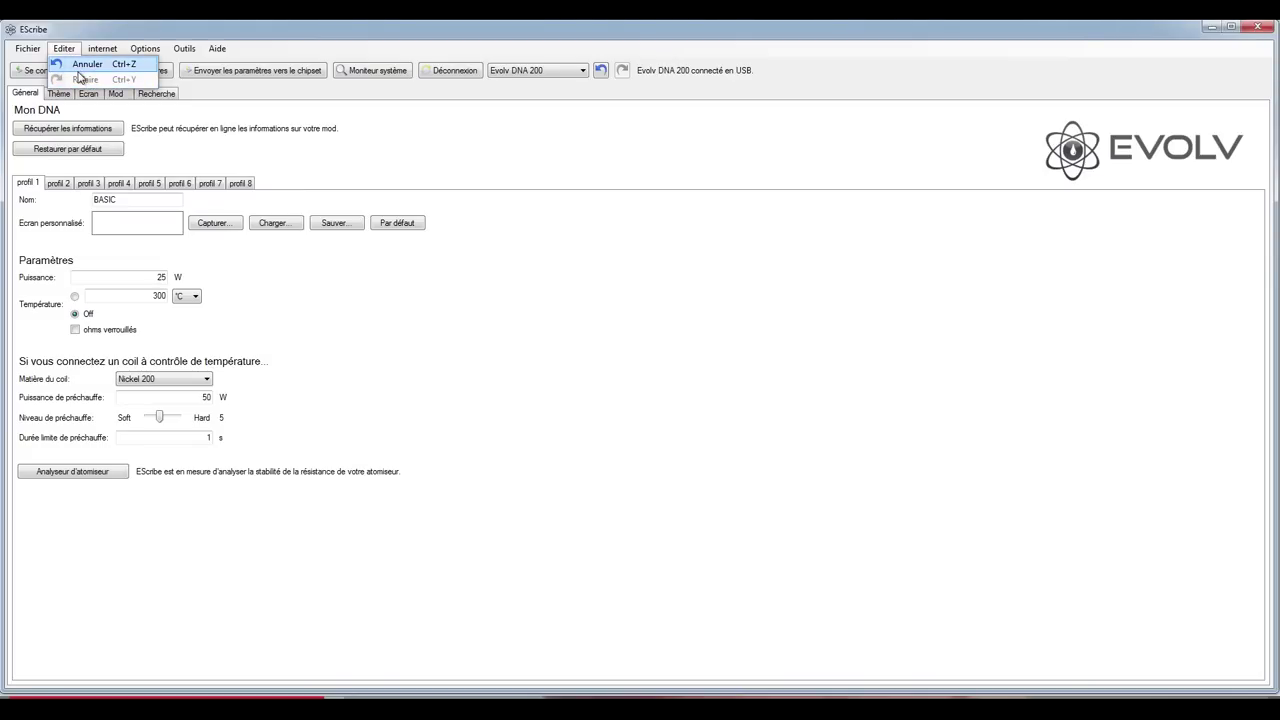
mouse_move(101, 54)
mouse_move(158, 52)
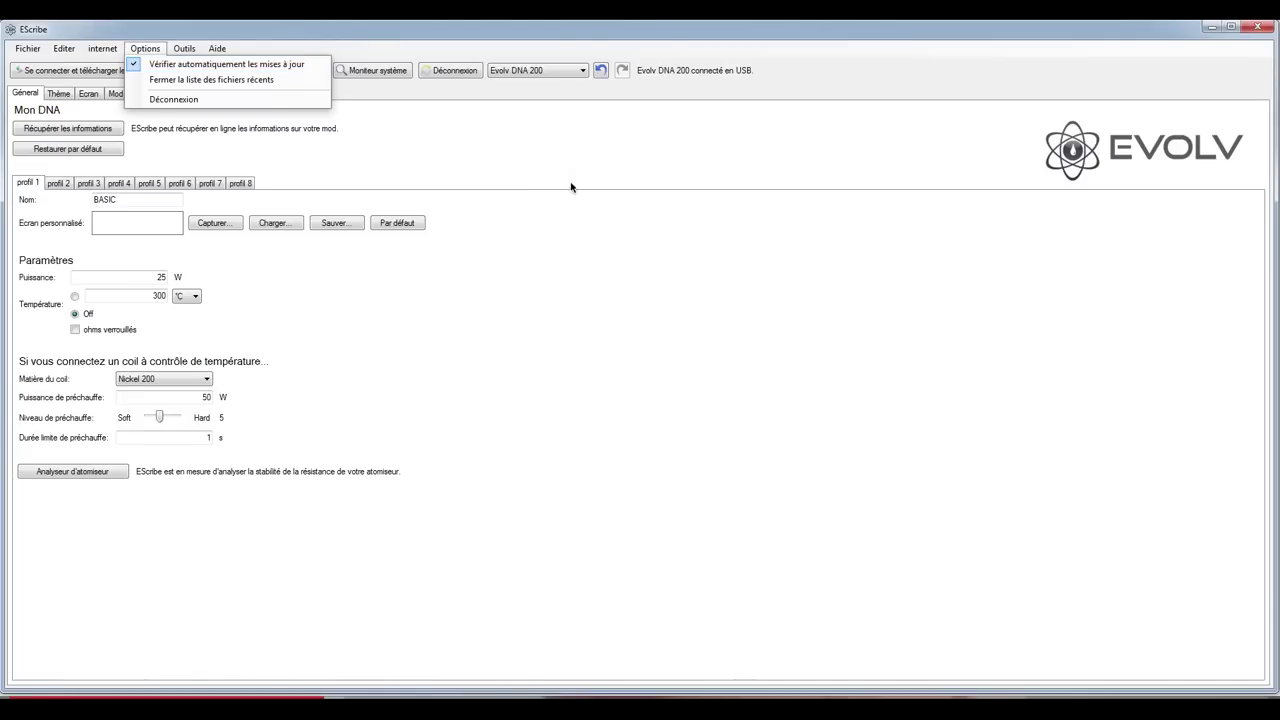
click(570, 226)
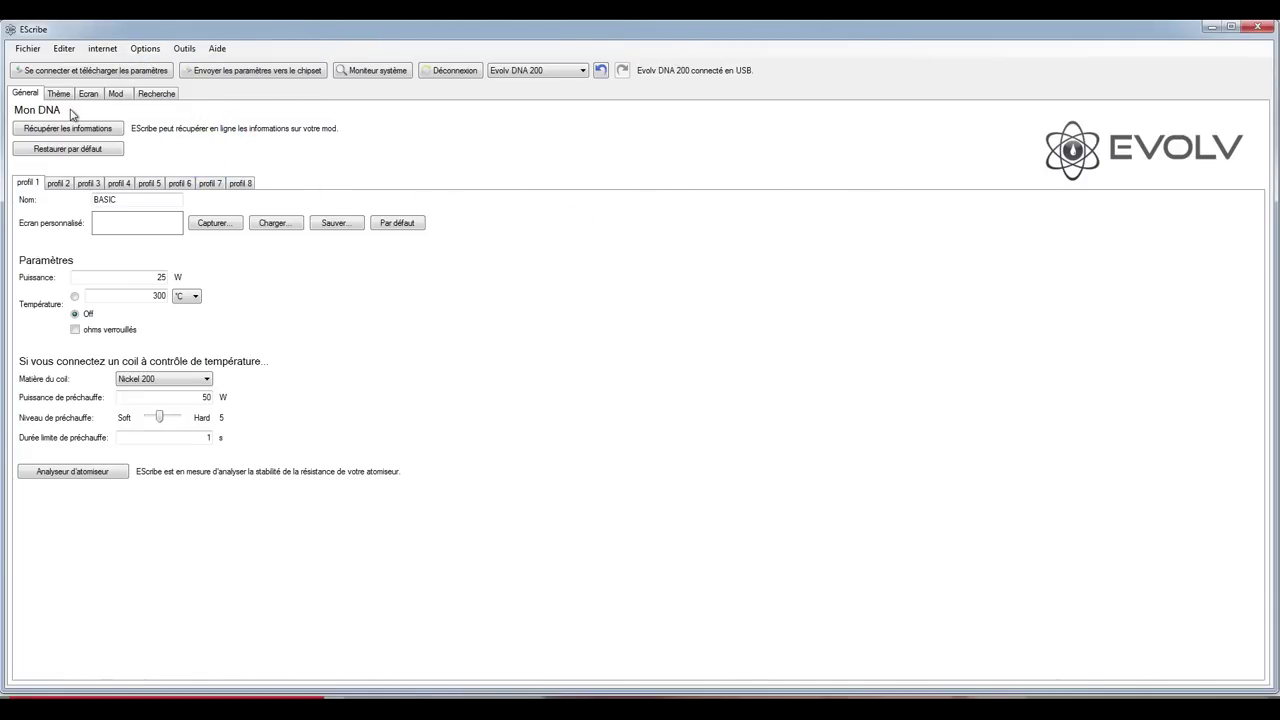
click(210, 108)
Open the calculator tool, move its window into view, and close it
click(101, 49)
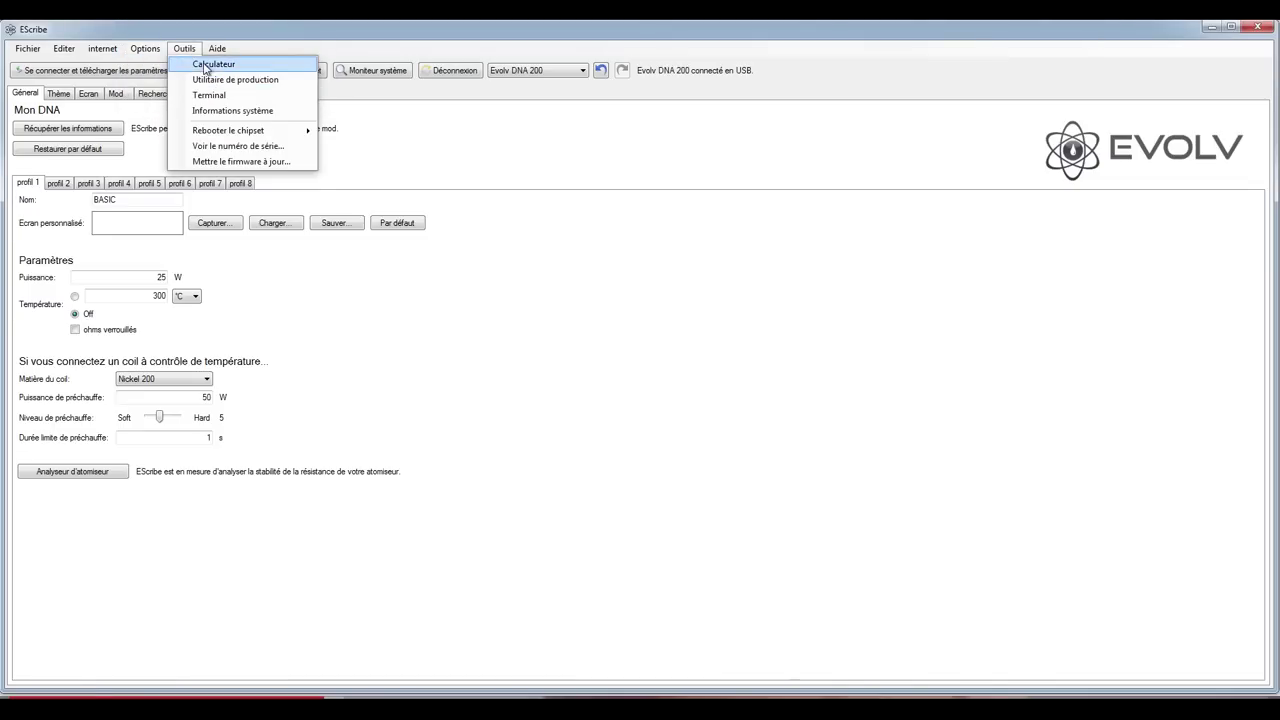
click(207, 66)
drag(10, 30, 215, 140)
click(410, 141)
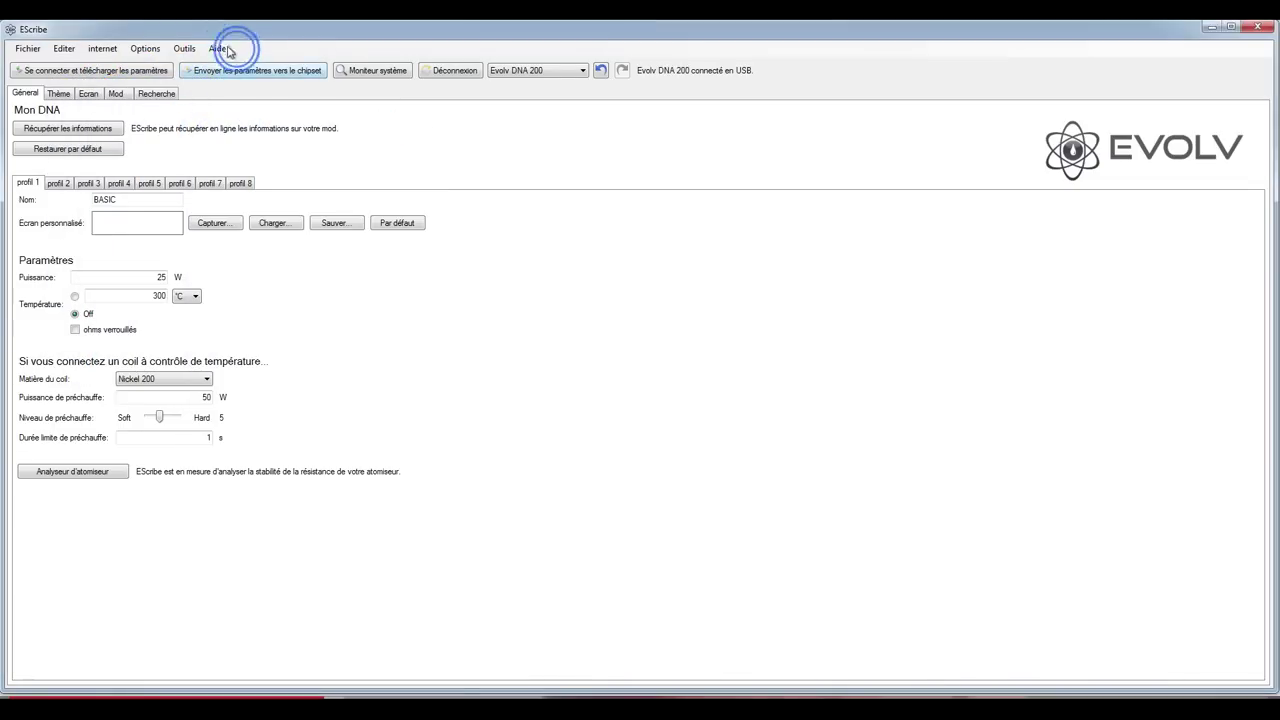
Review the chipset reboot choices, view the device's serial number, and decline copying it to the clipboard
click(184, 48)
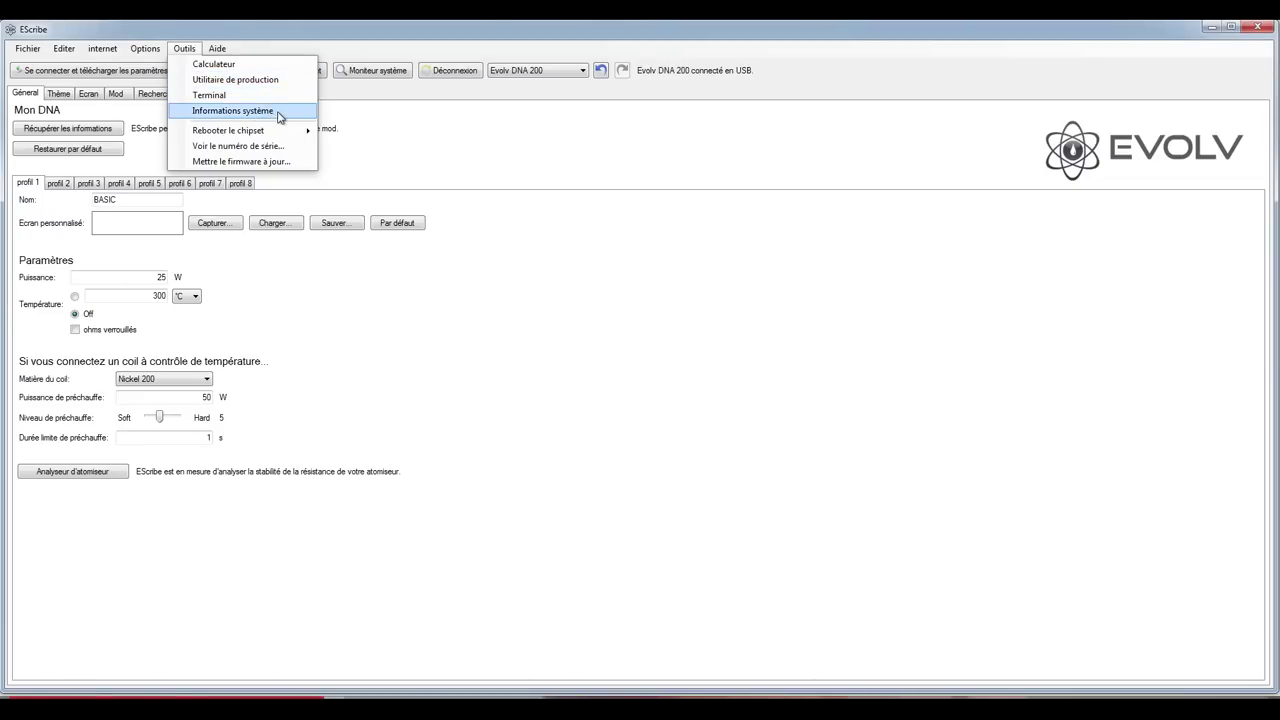
mouse_move(259, 135)
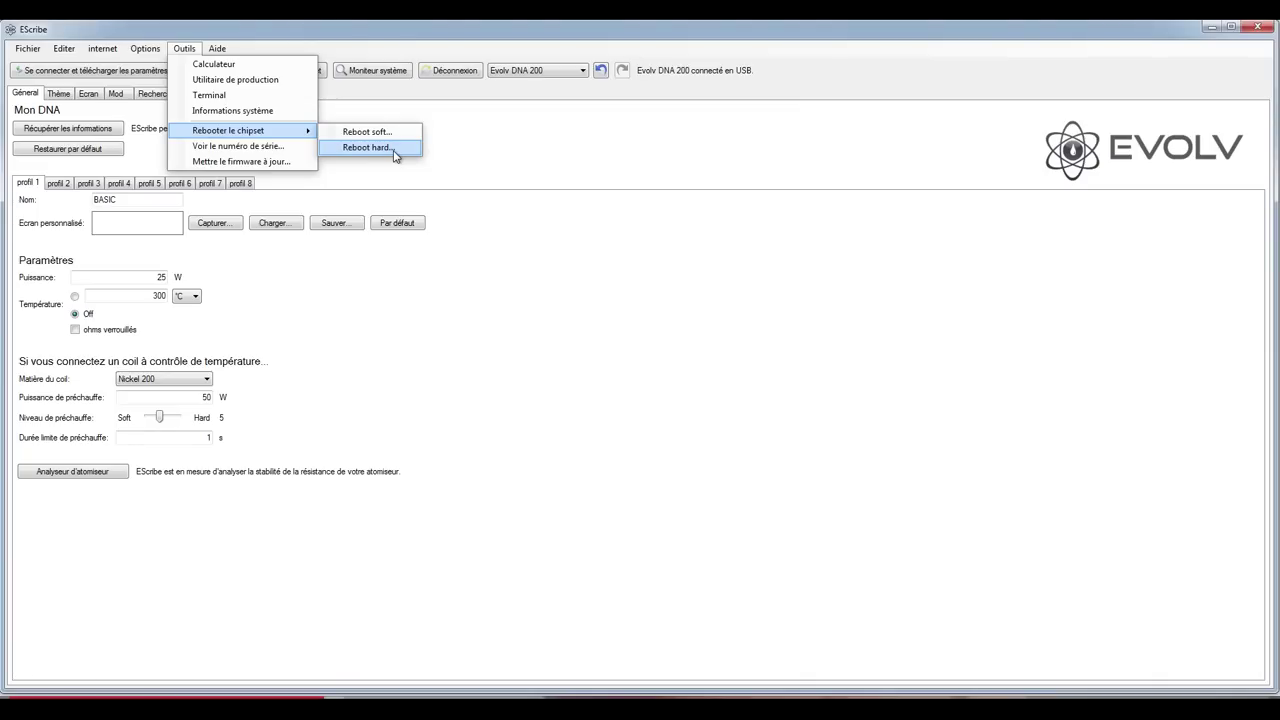
click(269, 151)
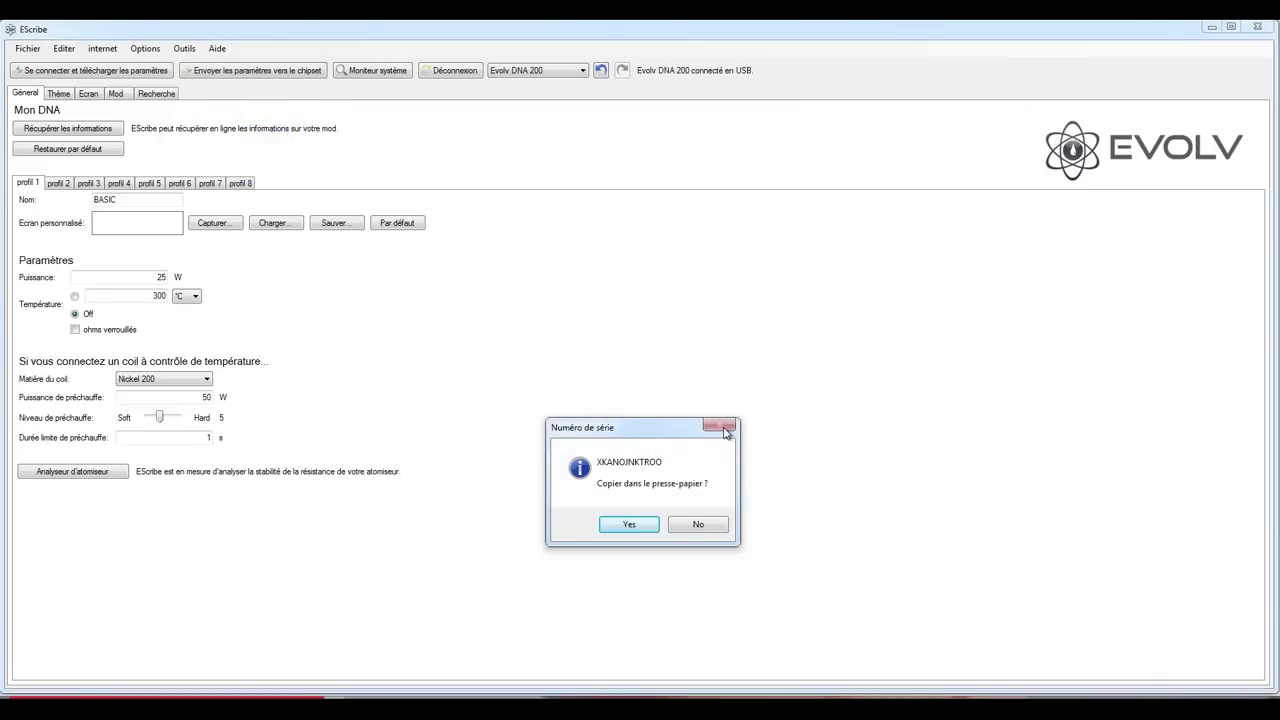
click(697, 524)
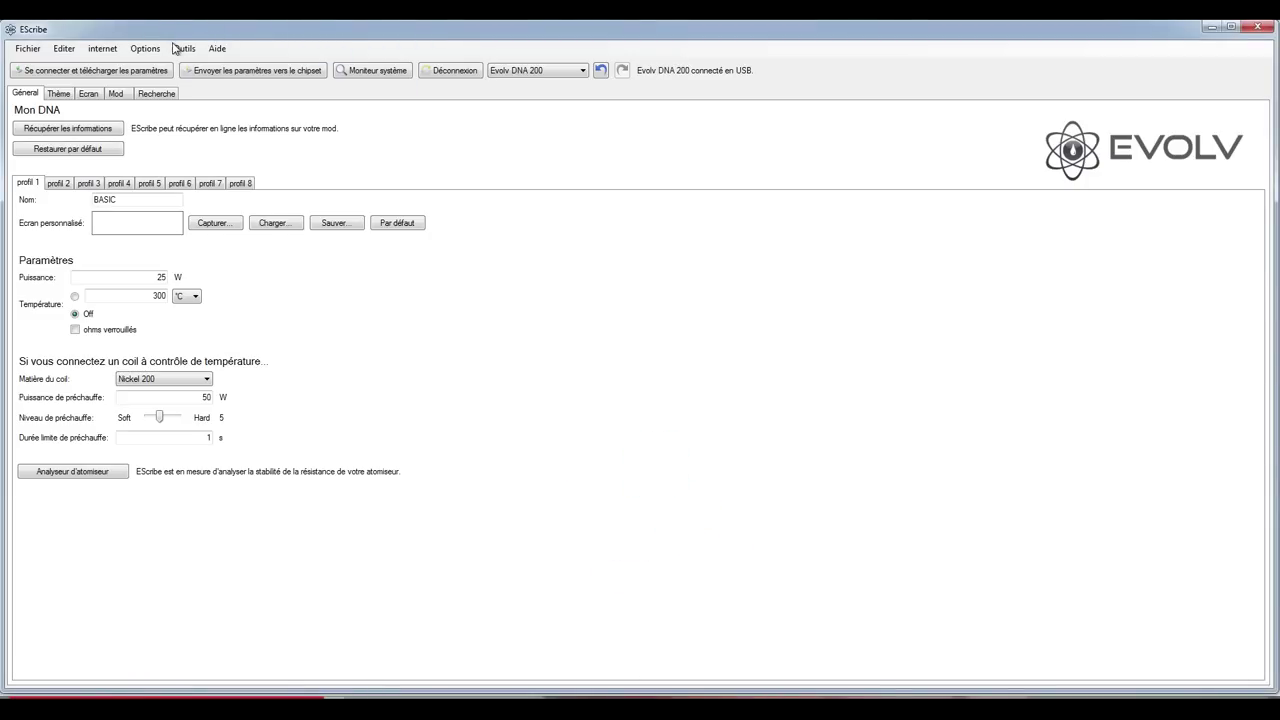
Check the remaining tool and help commands, view the EScribe version information, and close it
click(180, 48)
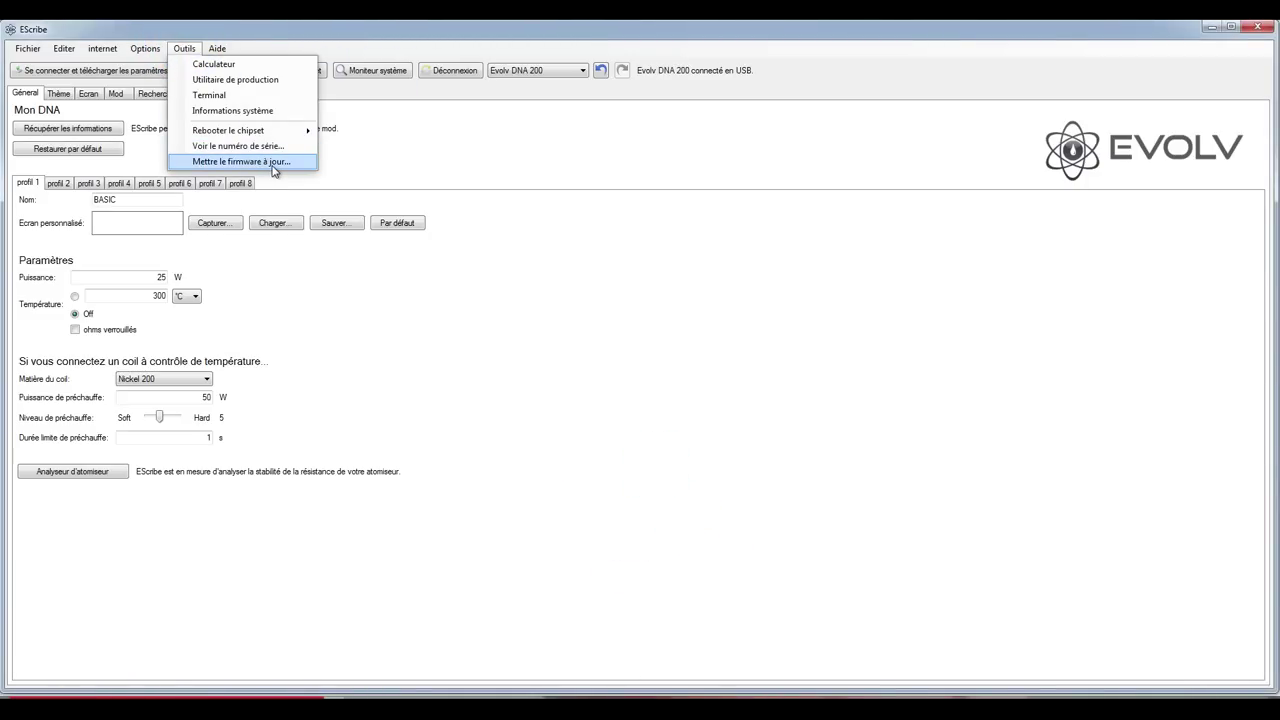
mouse_move(223, 52)
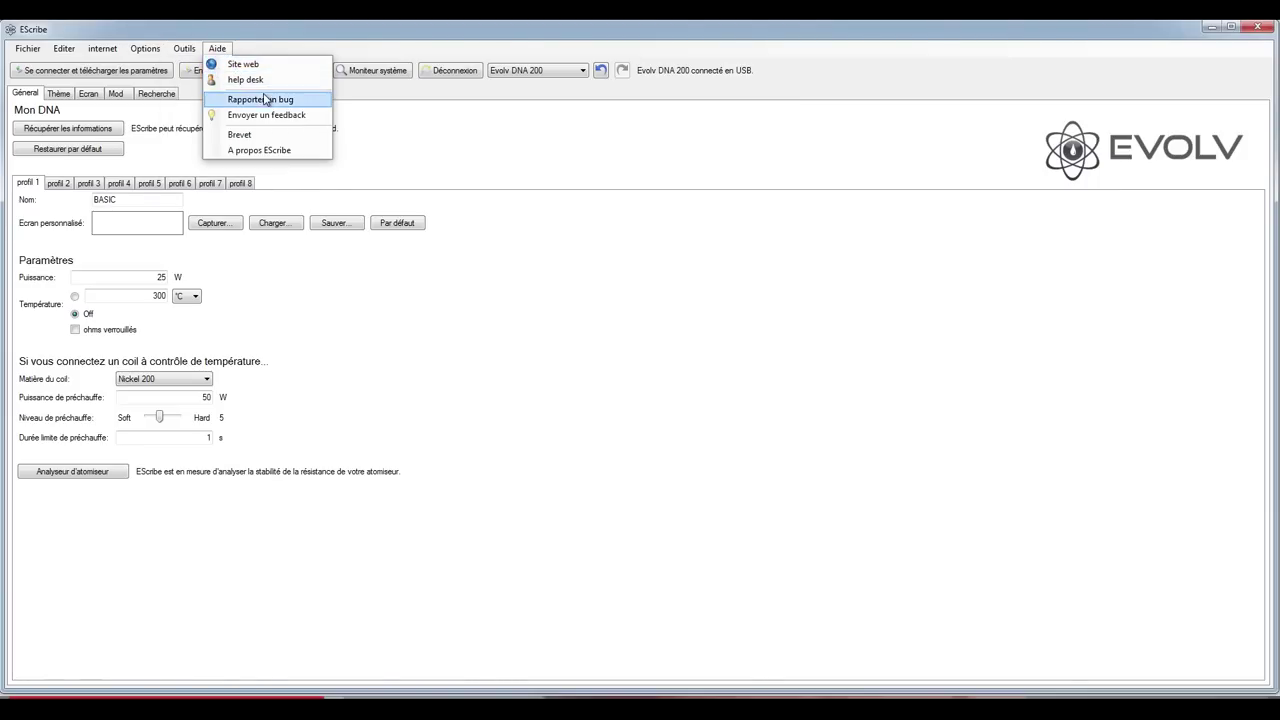
click(289, 151)
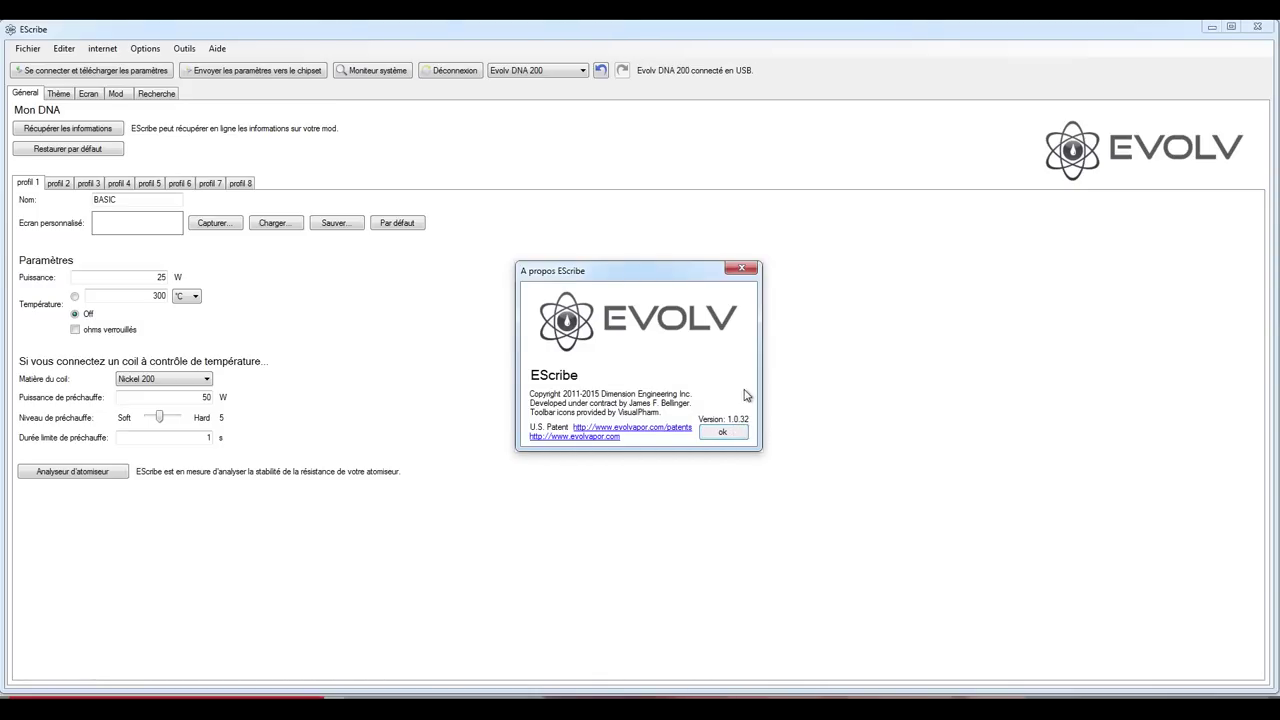
click(752, 268)
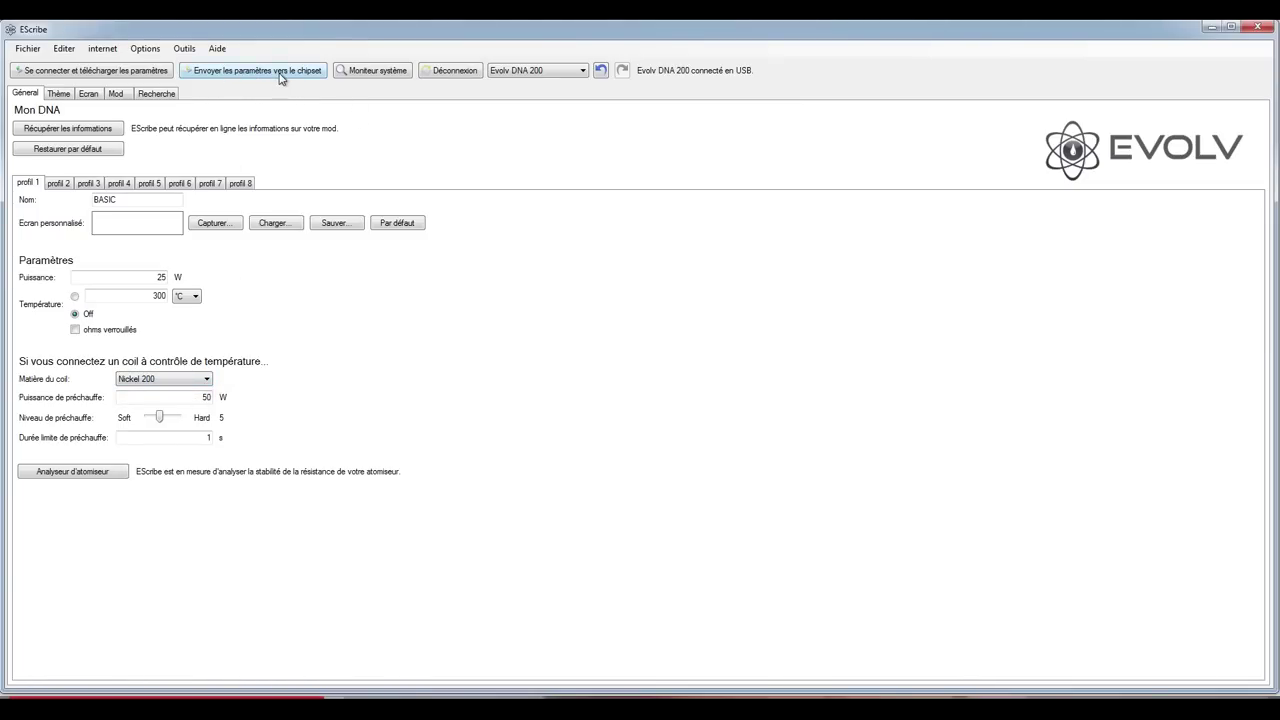
Open the system monitor, reposition and enlarge its window to view the live mod data, and close it
click(384, 73)
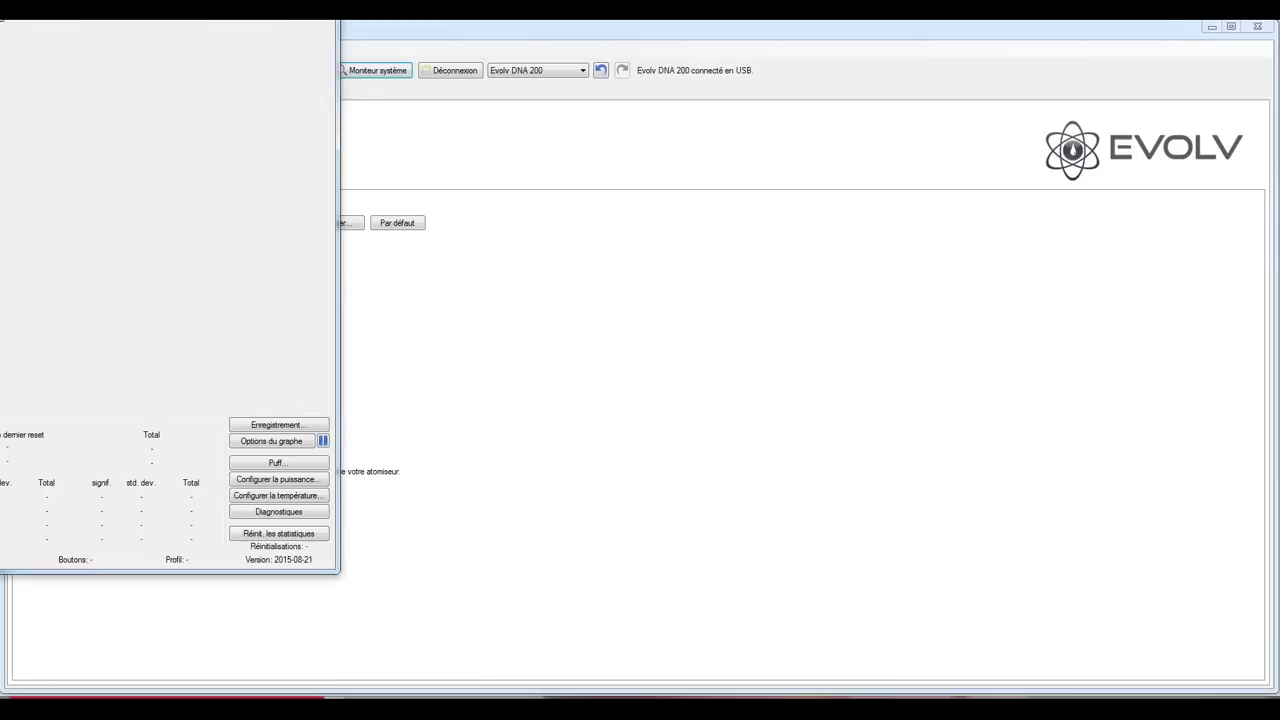
drag(162, 74, 117, 32)
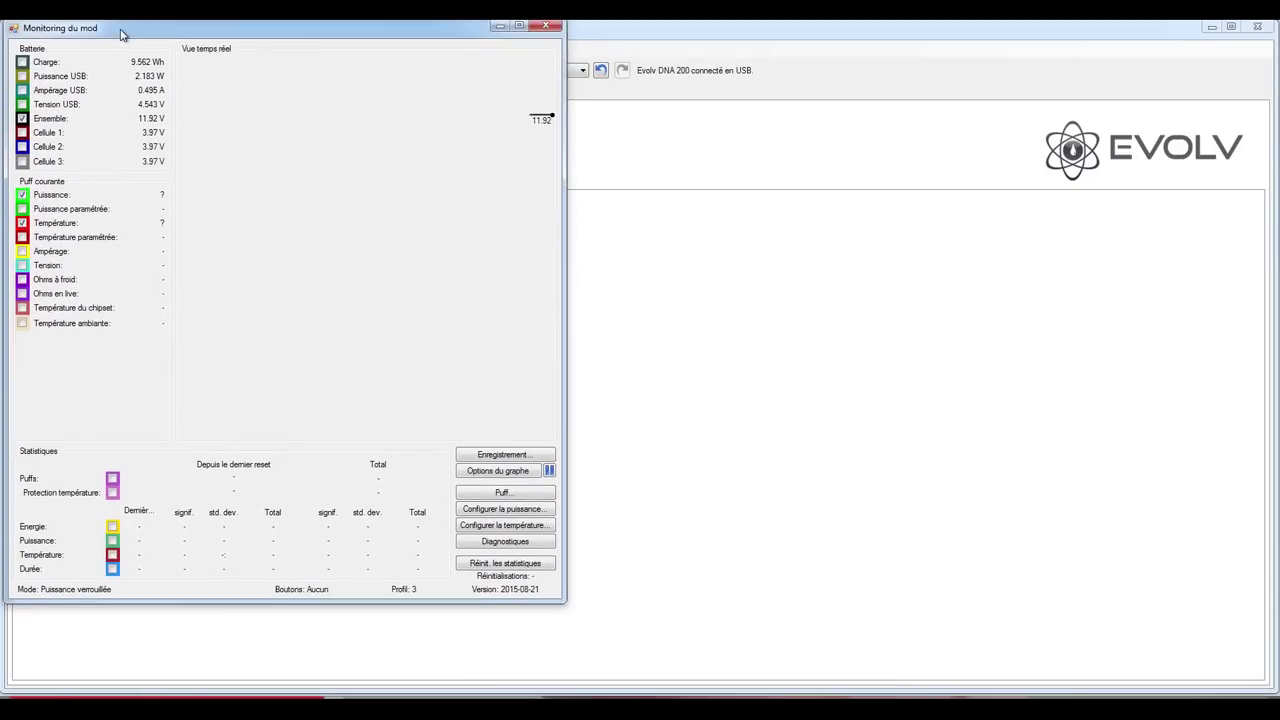
click(590, 609)
drag(643, 631, 1246, 682)
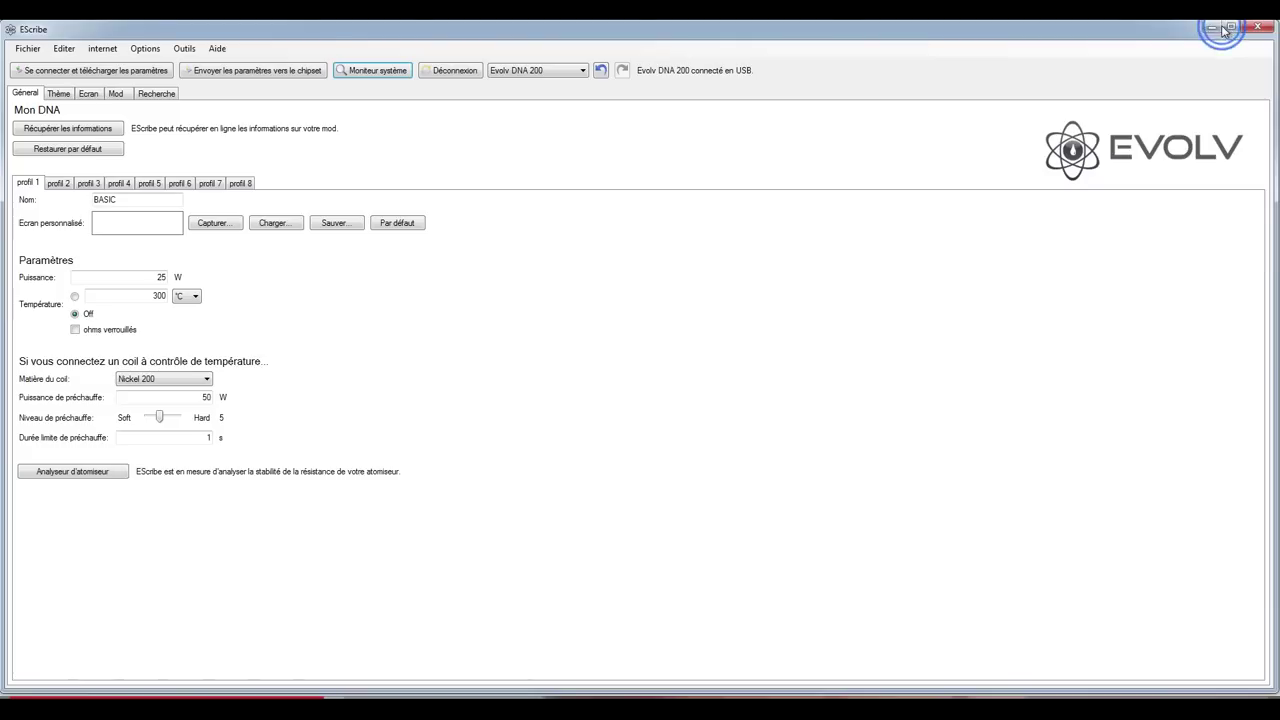
click(1228, 25)
Check the list of connected devices and look through the theme, screen, mod and research settings
click(580, 70)
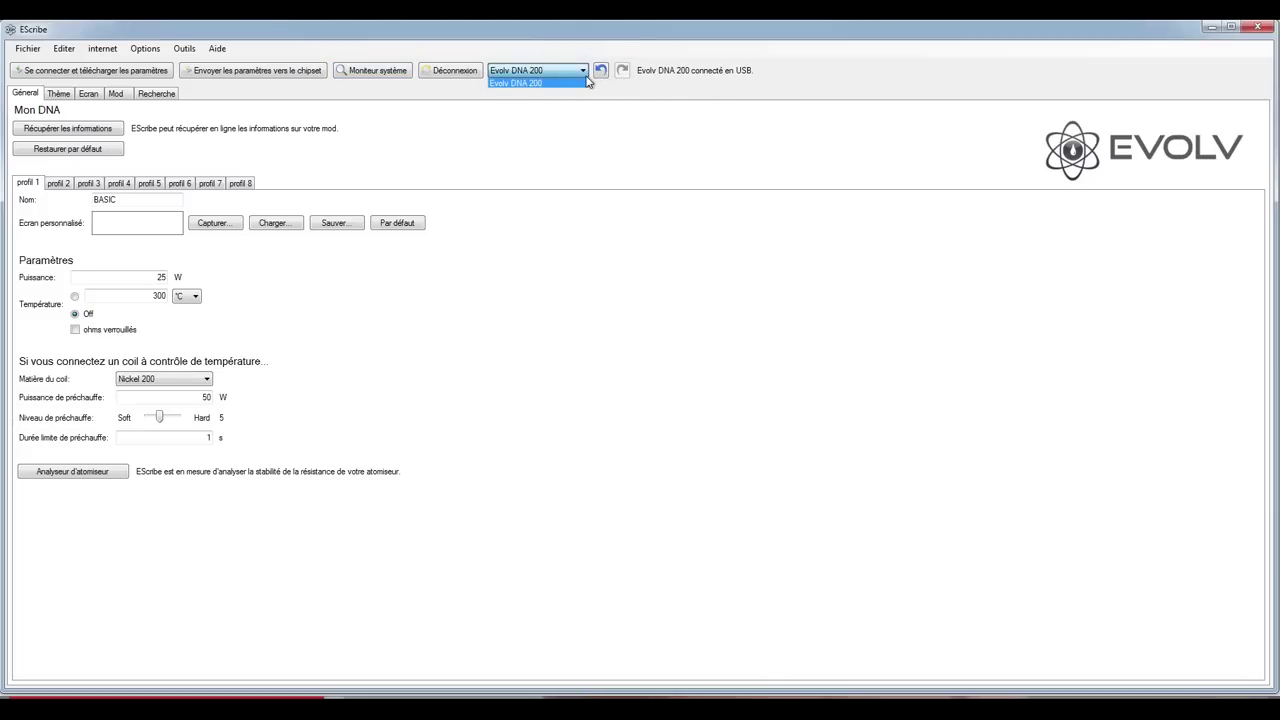
click(668, 82)
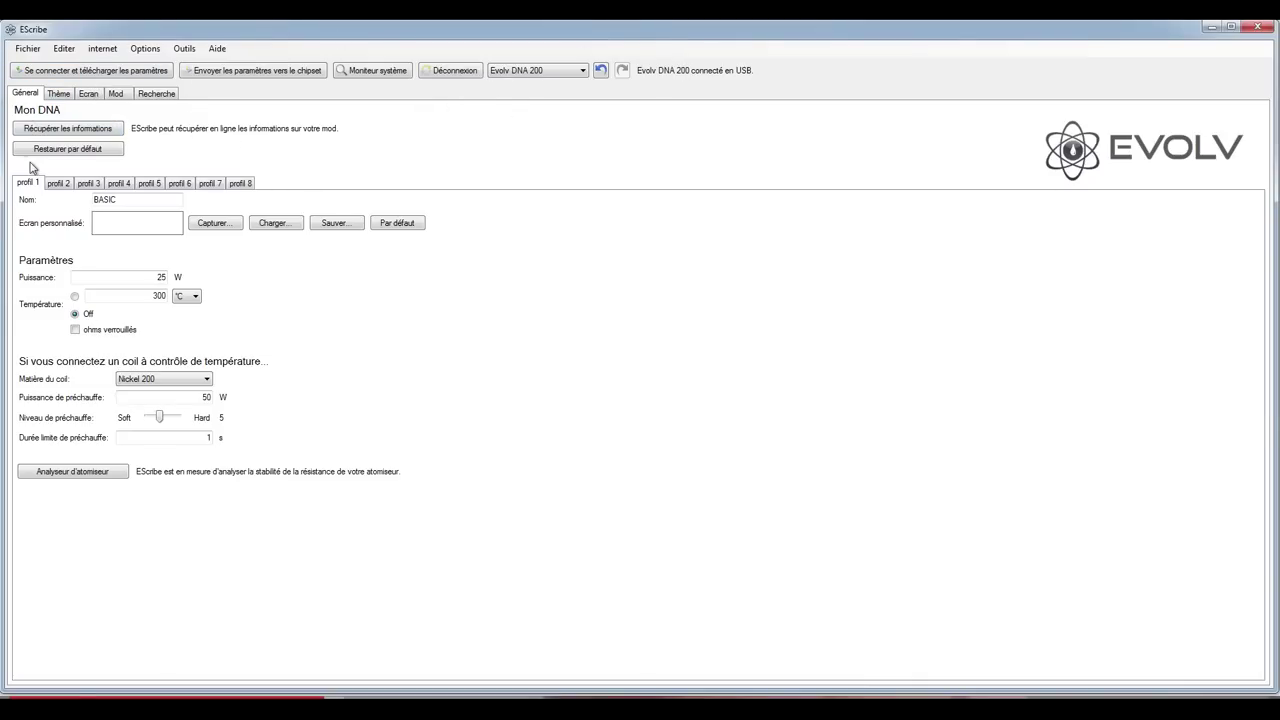
click(58, 94)
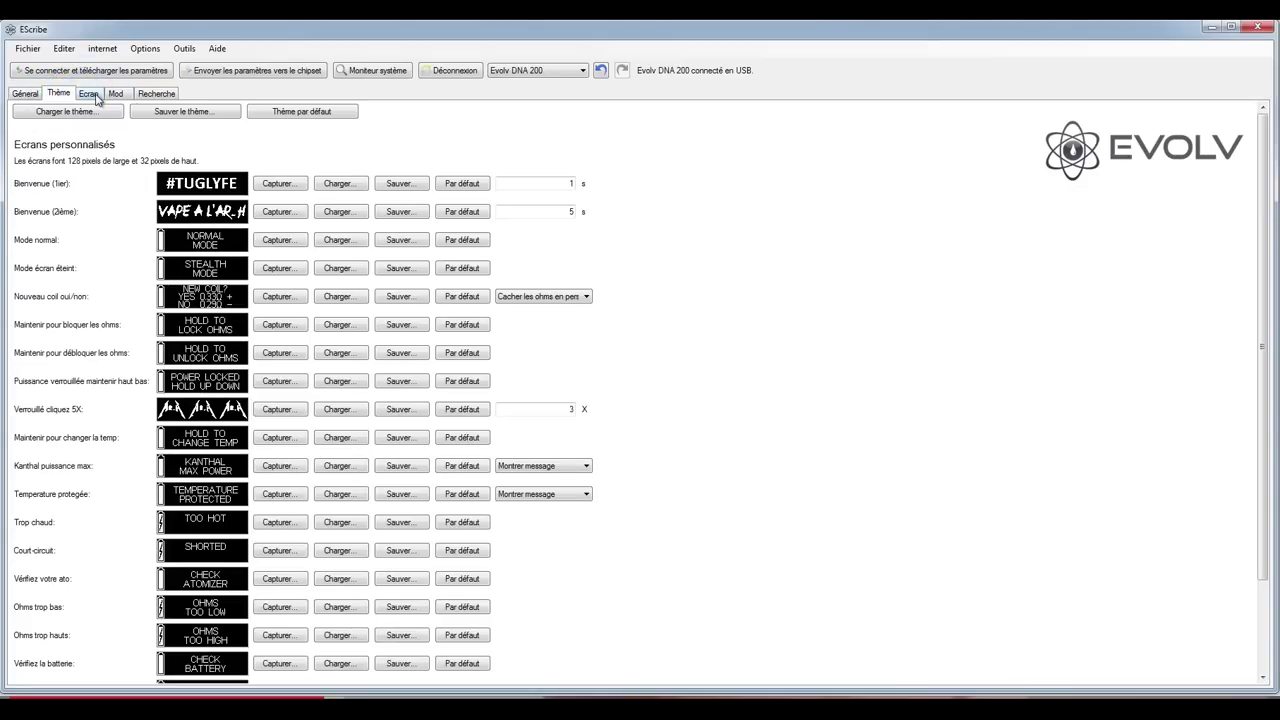
click(88, 94)
click(116, 94)
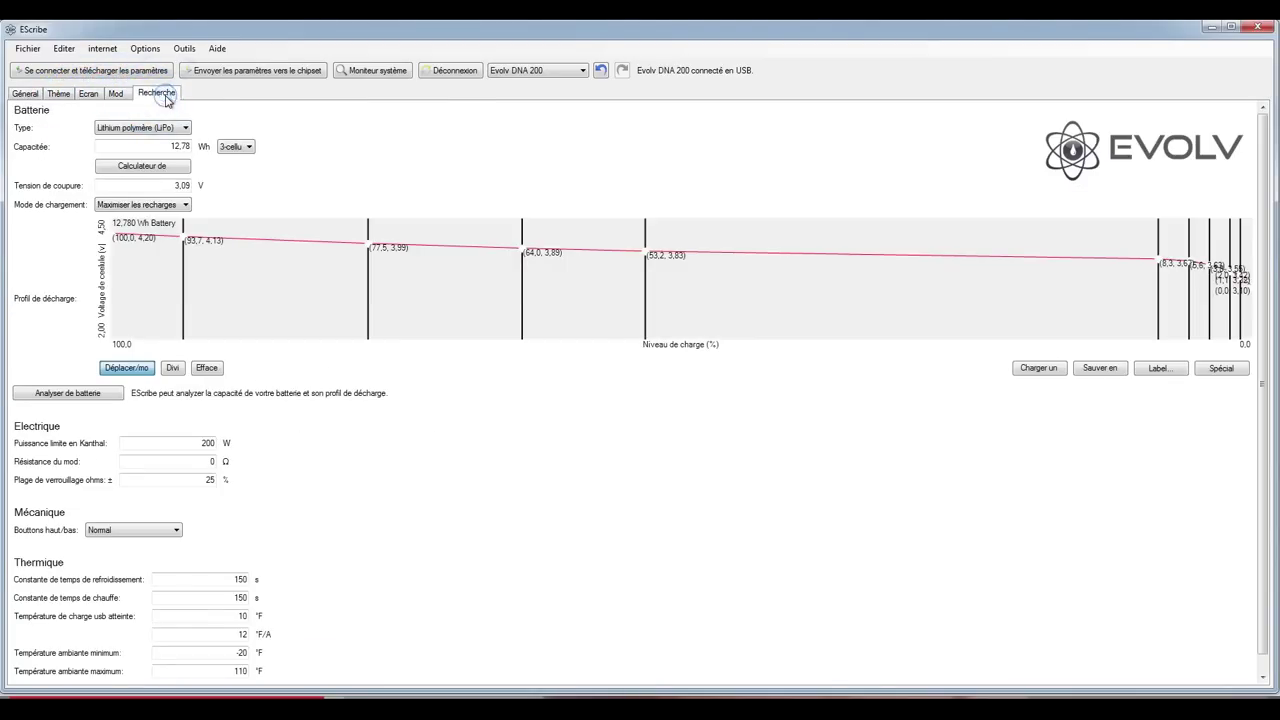
click(160, 94)
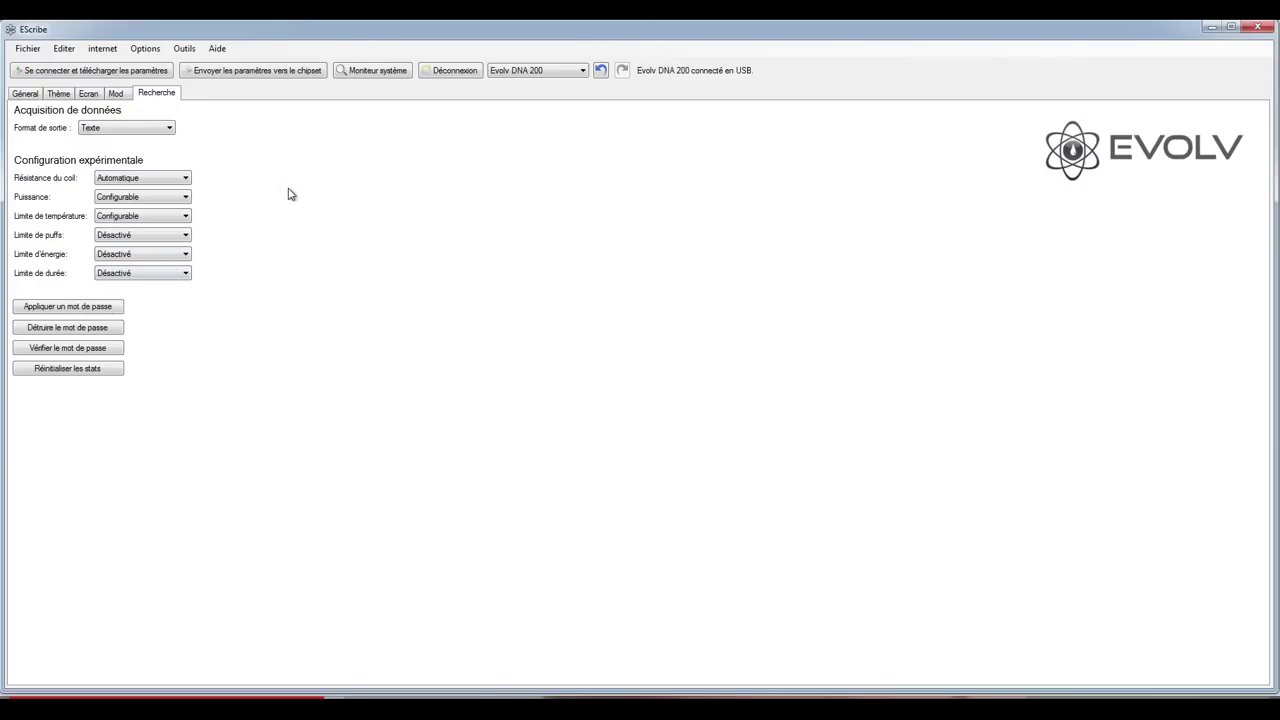
Check the coil resistance choices, try the experimental power setting as Verrouillé, and return it to Configurable
mouse_move(68, 136)
click(171, 178)
click(217, 182)
click(149, 204)
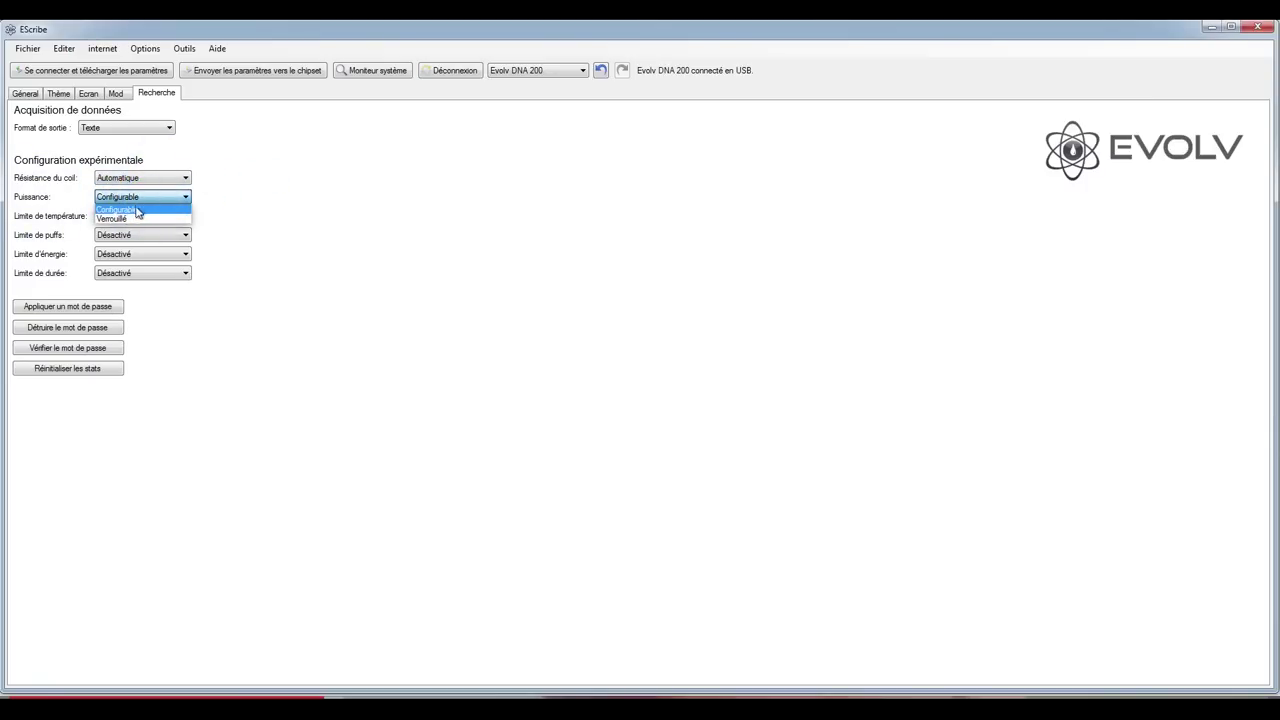
click(120, 220)
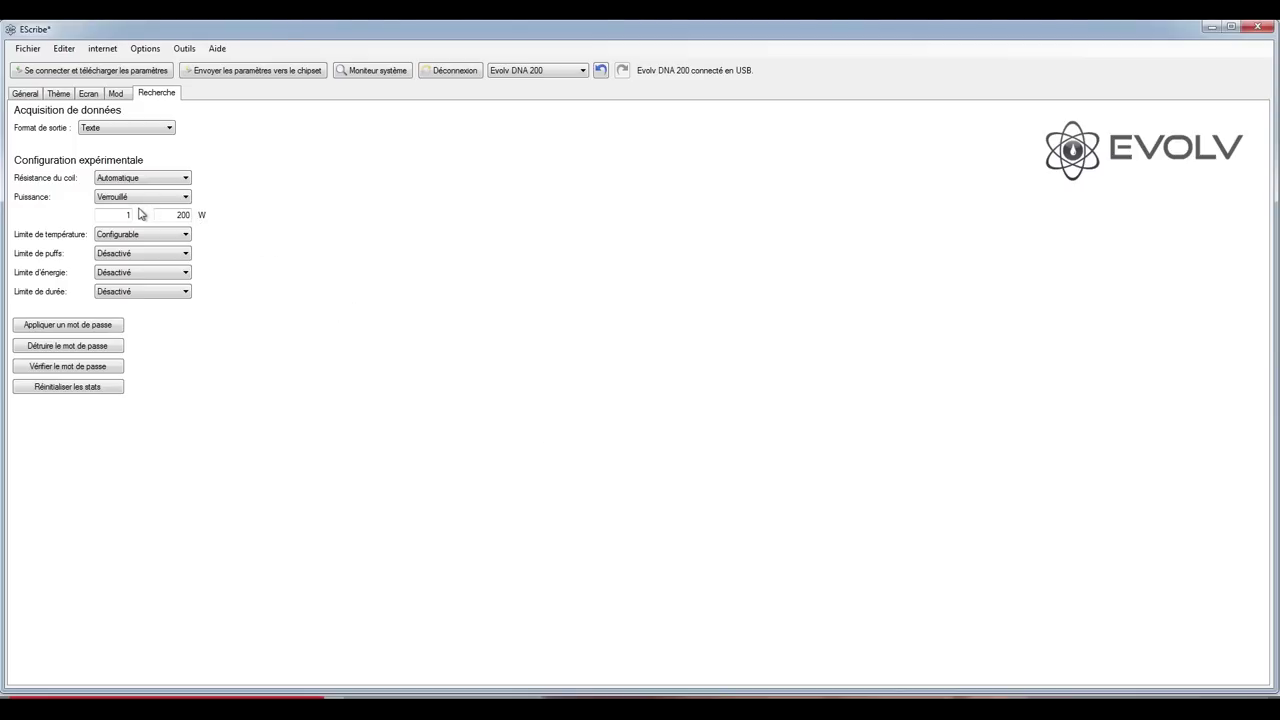
click(136, 197)
click(132, 210)
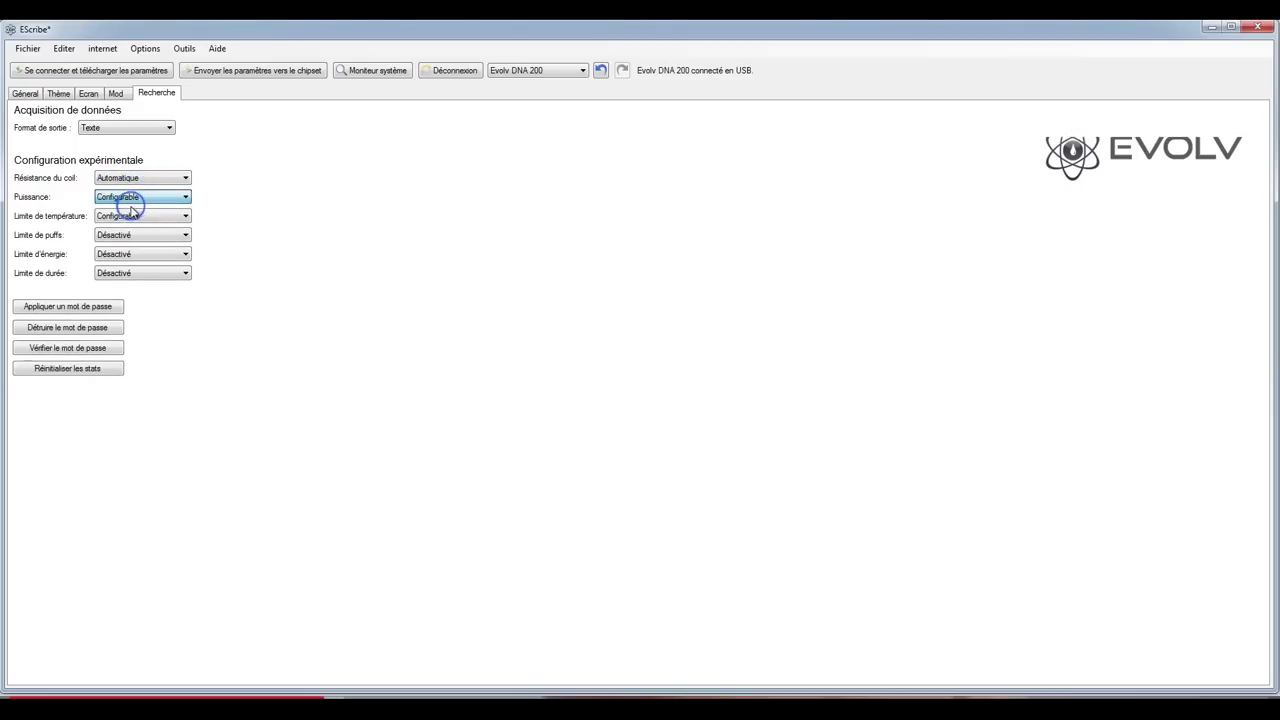
Check the choices for the temperature, puff, energy and duration limits without changing them
click(118, 218)
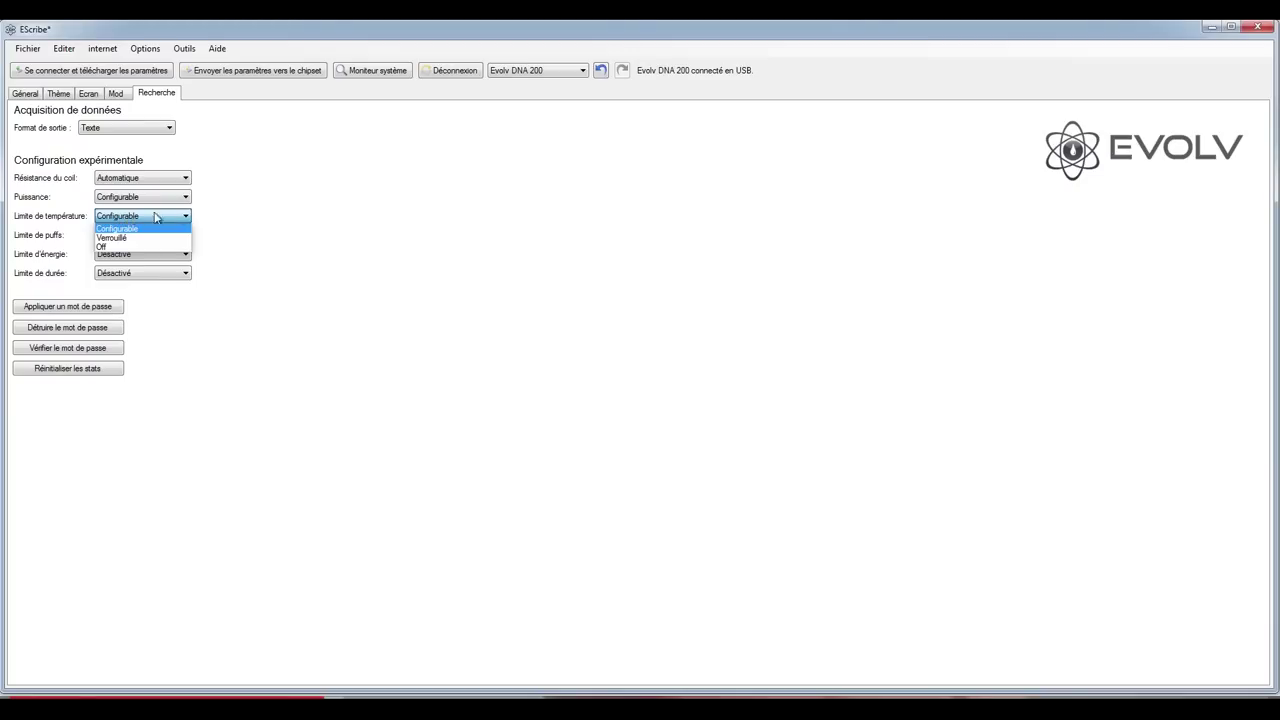
click(200, 220)
click(114, 236)
click(131, 254)
click(305, 245)
click(124, 280)
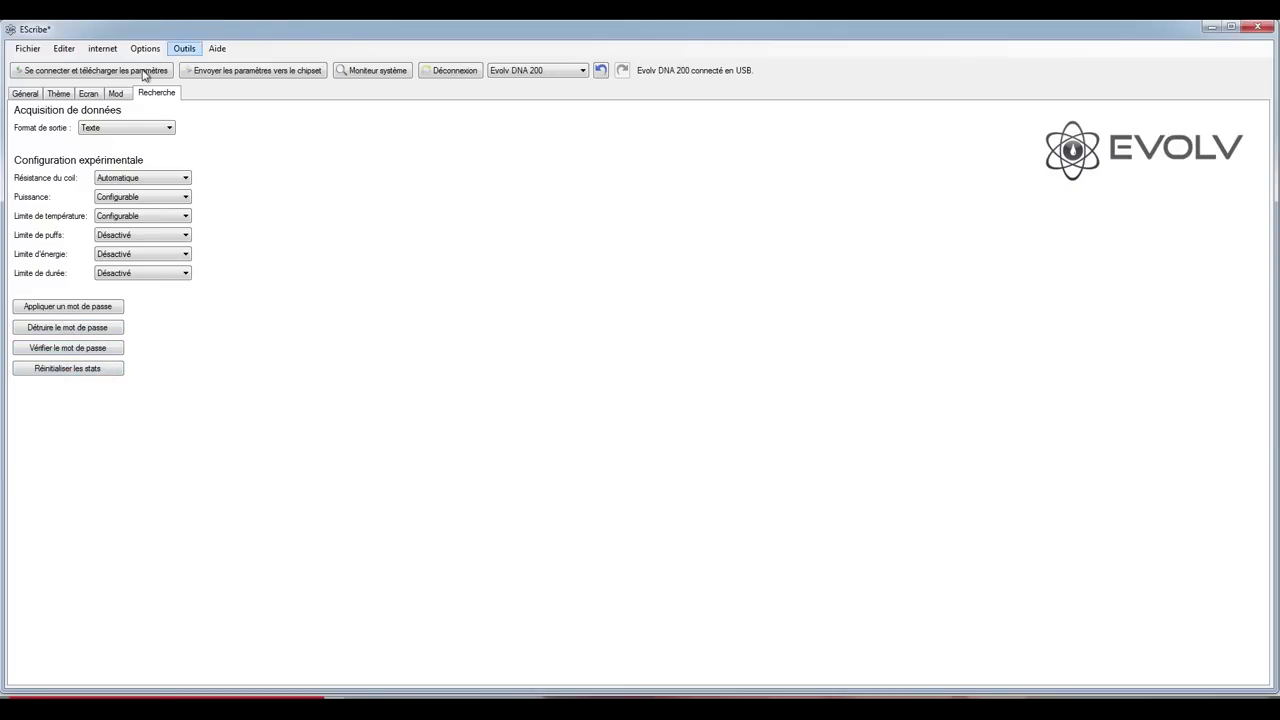
Retrieve the mod's information online in the general settings and look through profiles 1 to 8, returning to profile 1
click(27, 94)
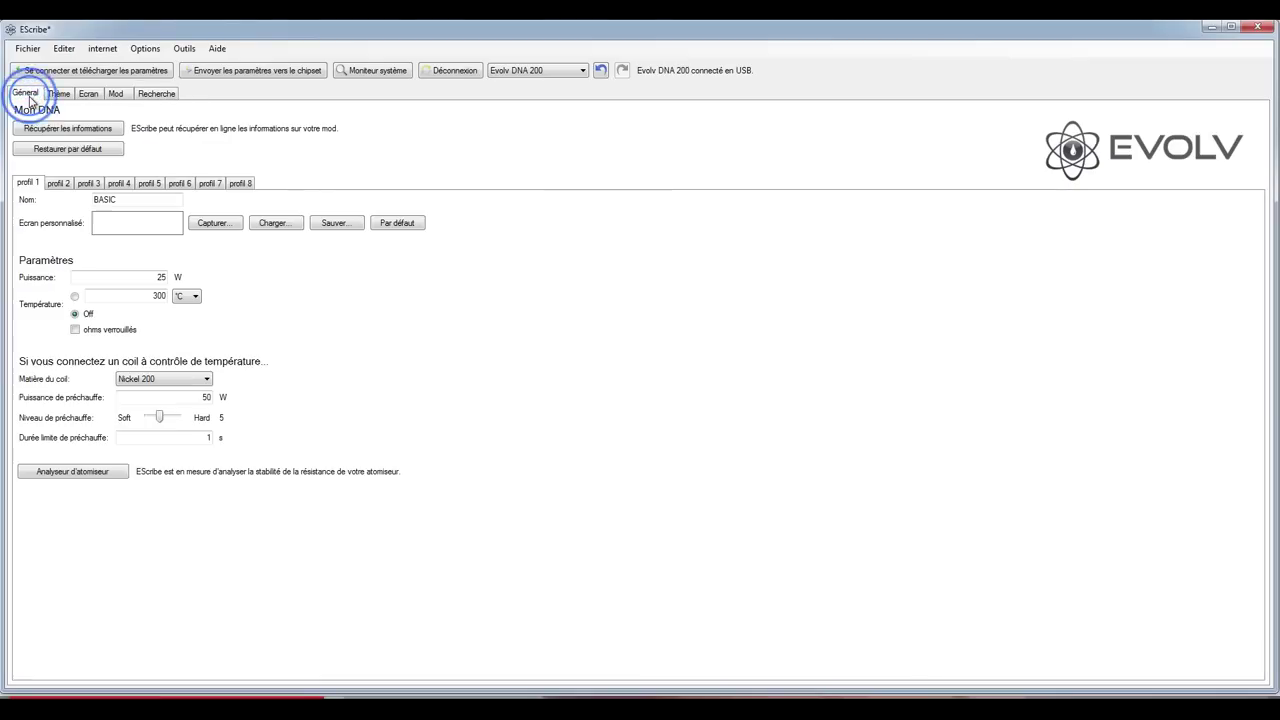
click(90, 128)
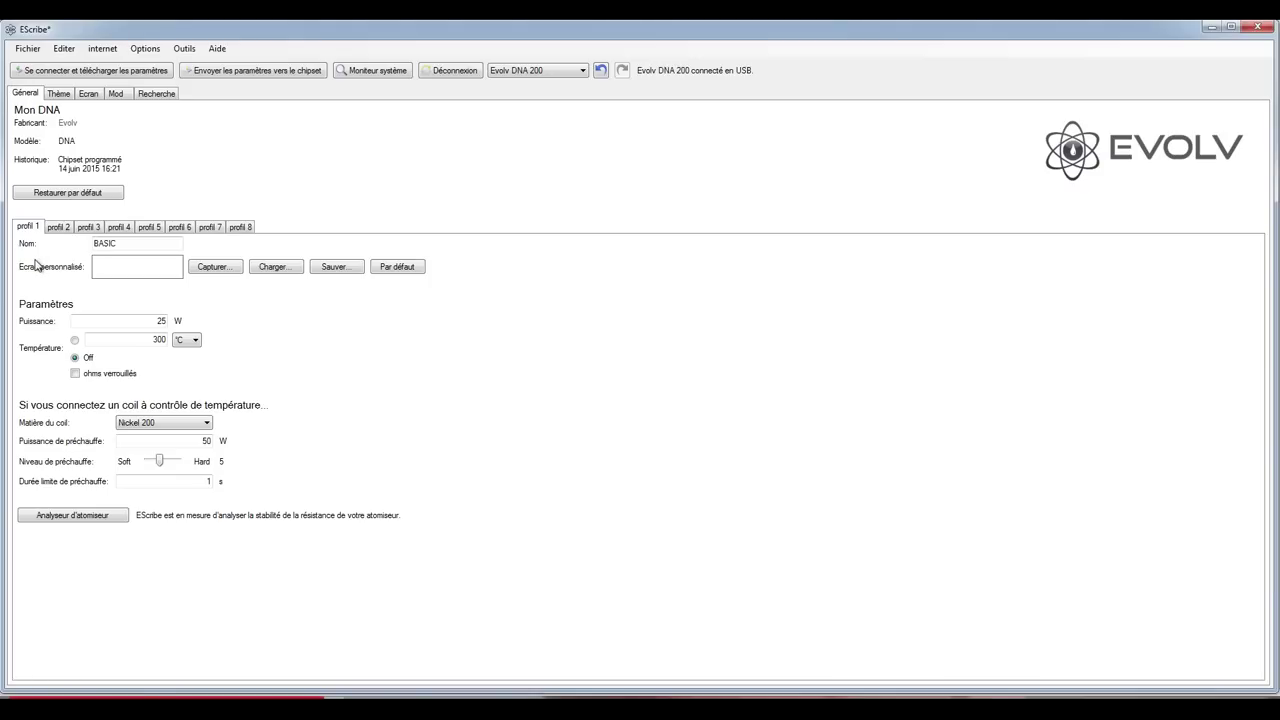
click(76, 229)
click(89, 228)
click(119, 228)
click(150, 228)
click(177, 228)
click(209, 228)
click(240, 228)
click(25, 230)
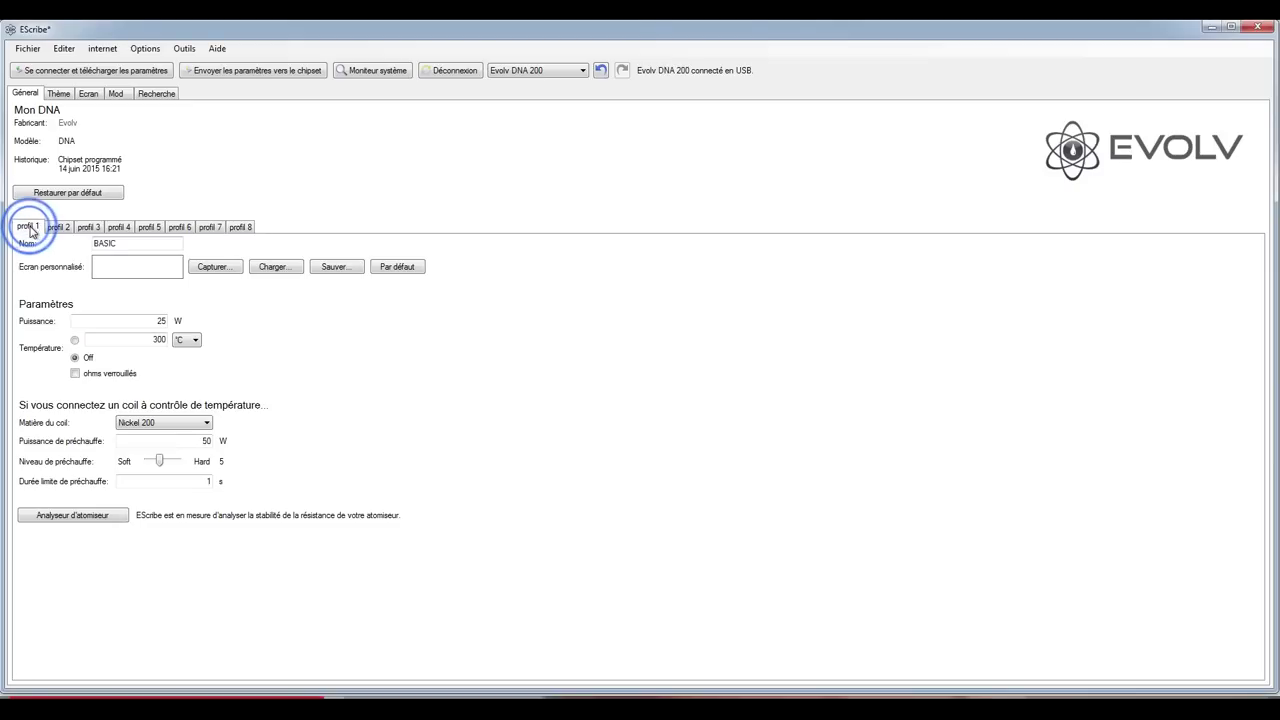
Examine the name, custom screen and power fields of profile 1, checking profiles 6 to 8 for comparison
click(110, 244)
click(125, 273)
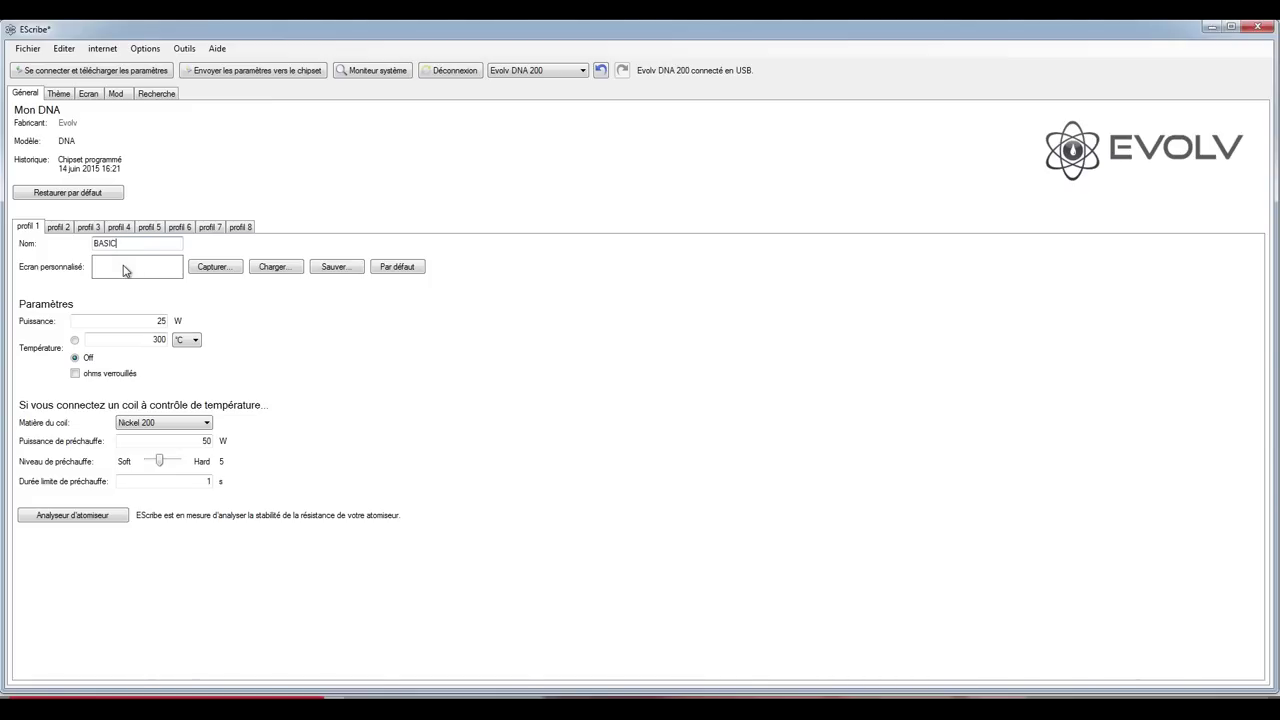
click(123, 269)
drag(118, 243, 41, 243)
drag(140, 320, 192, 322)
click(178, 227)
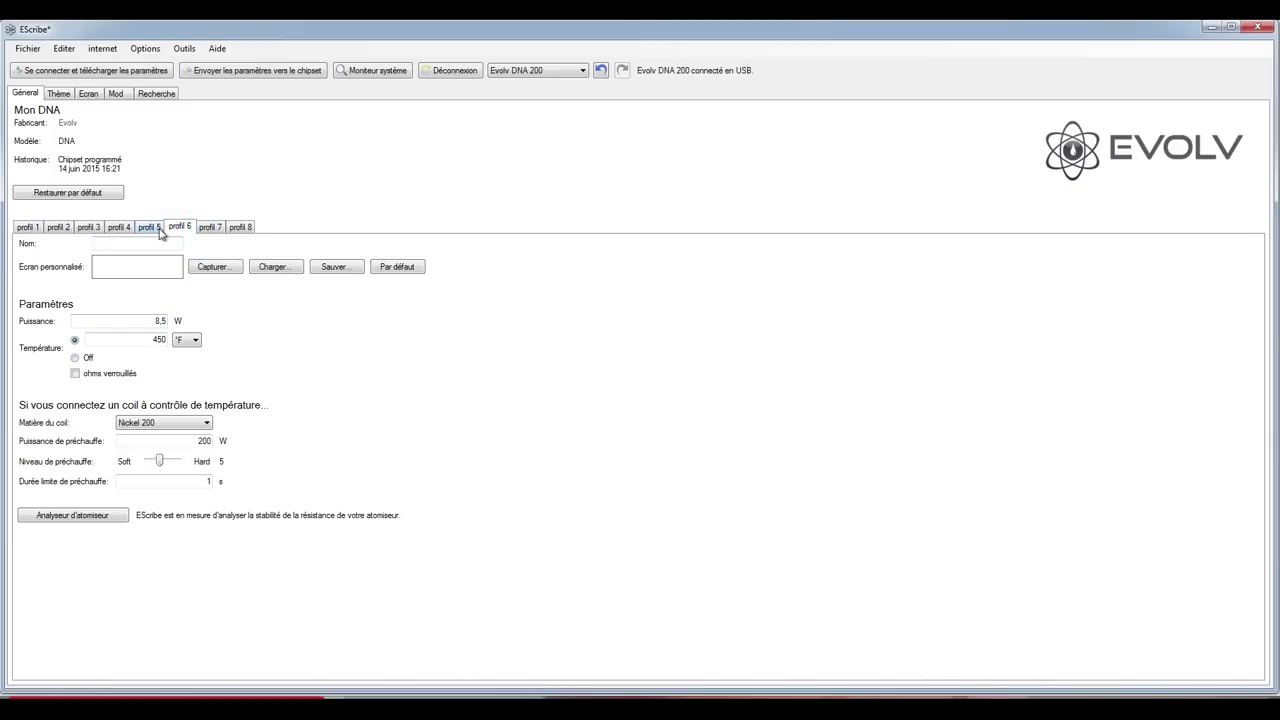
click(240, 228)
click(210, 227)
click(178, 227)
click(27, 227)
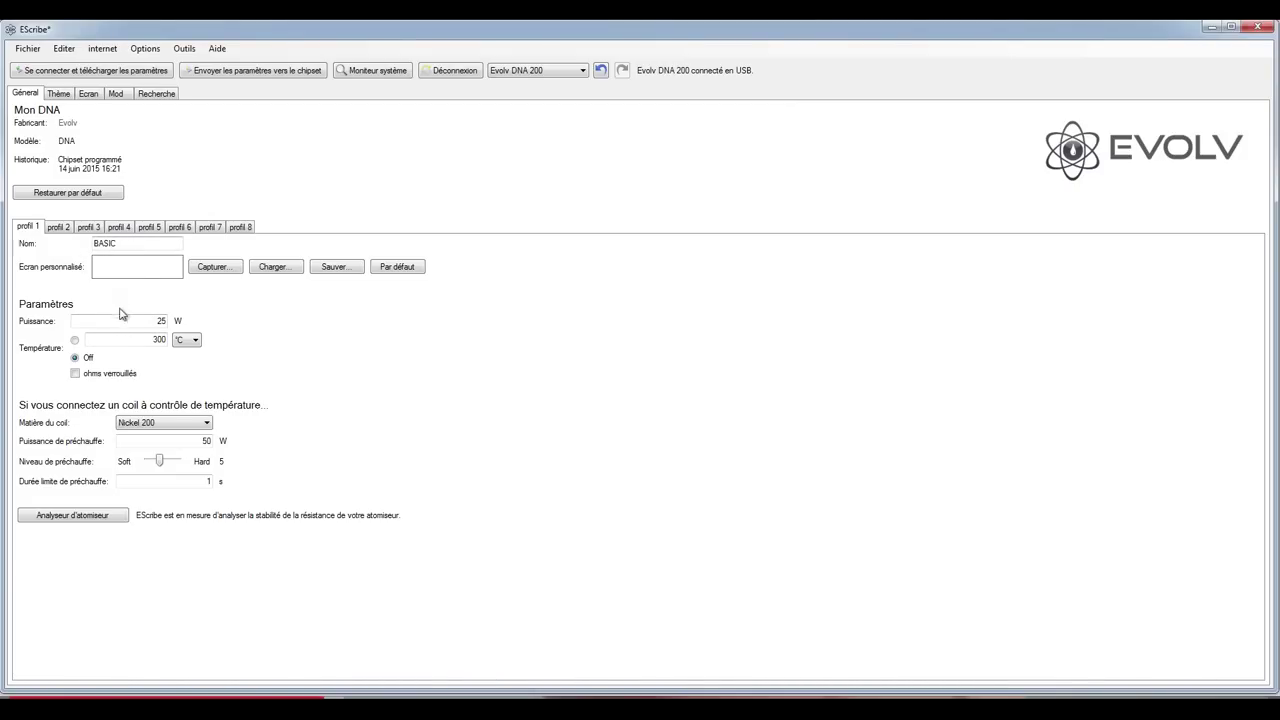
double_click(151, 320)
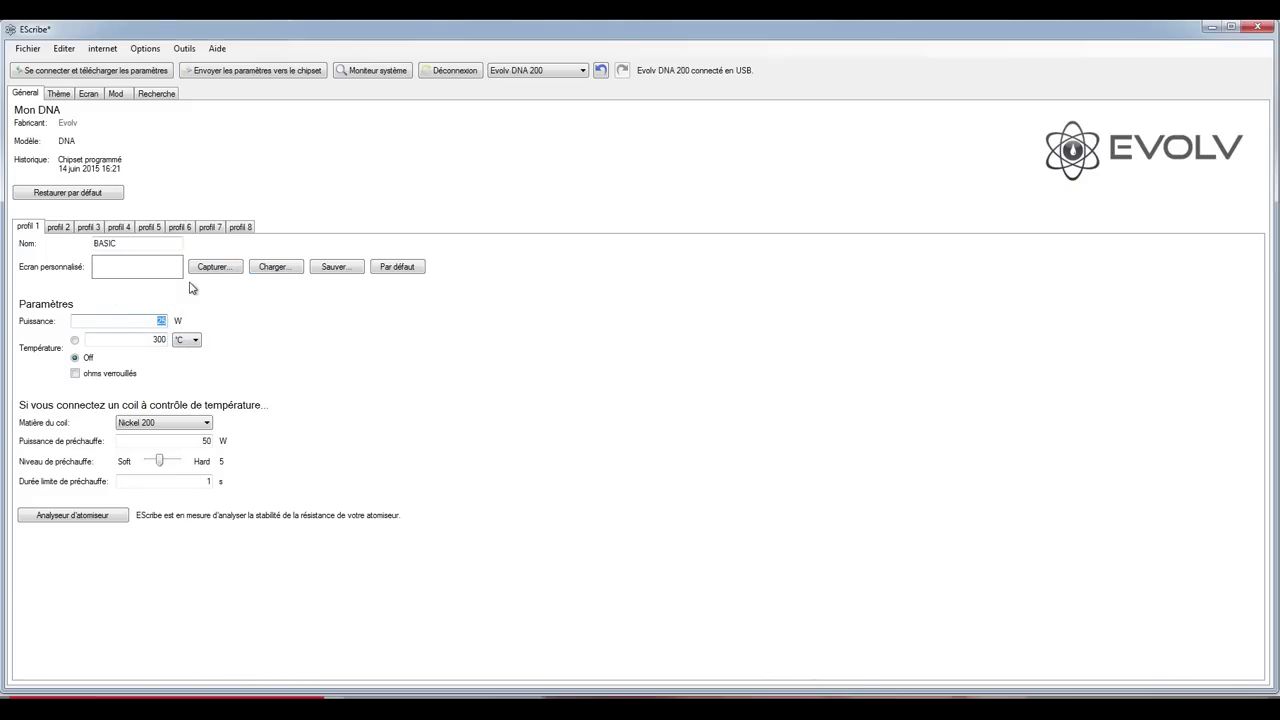
Try profile 1's temperature limit in °C, return it to Off, and check the coil material choices
click(76, 341)
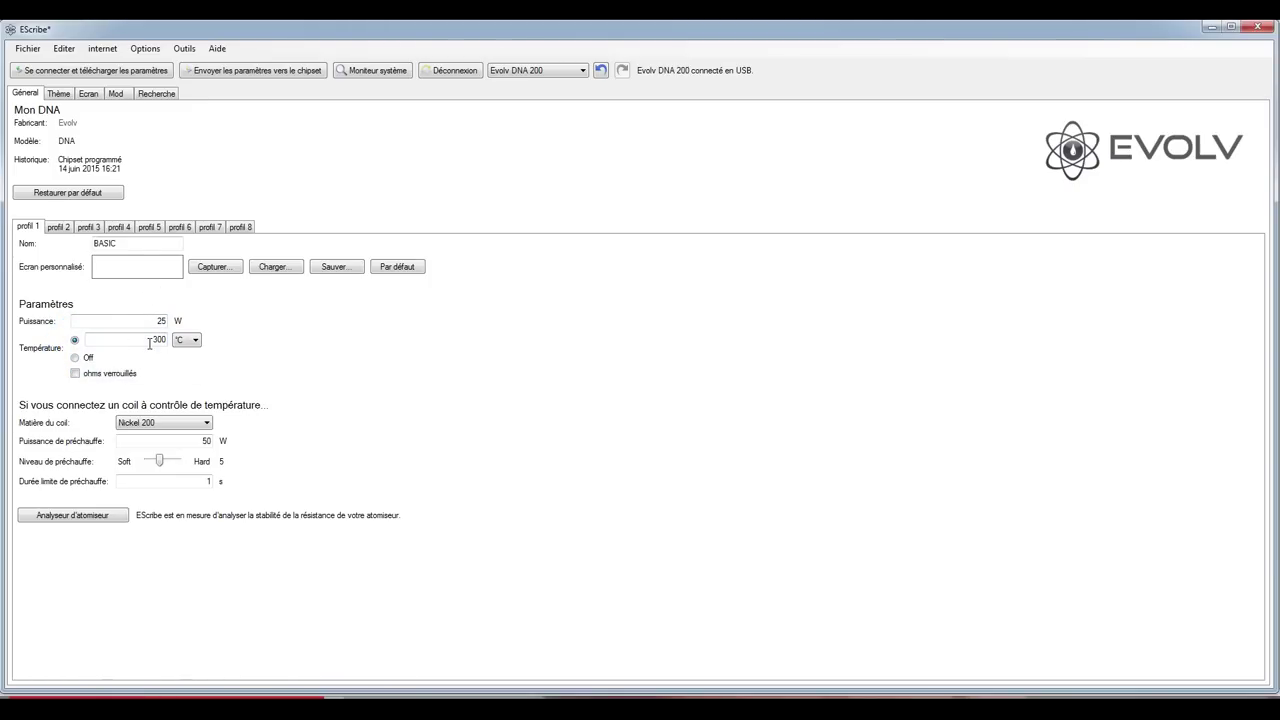
click(186, 340)
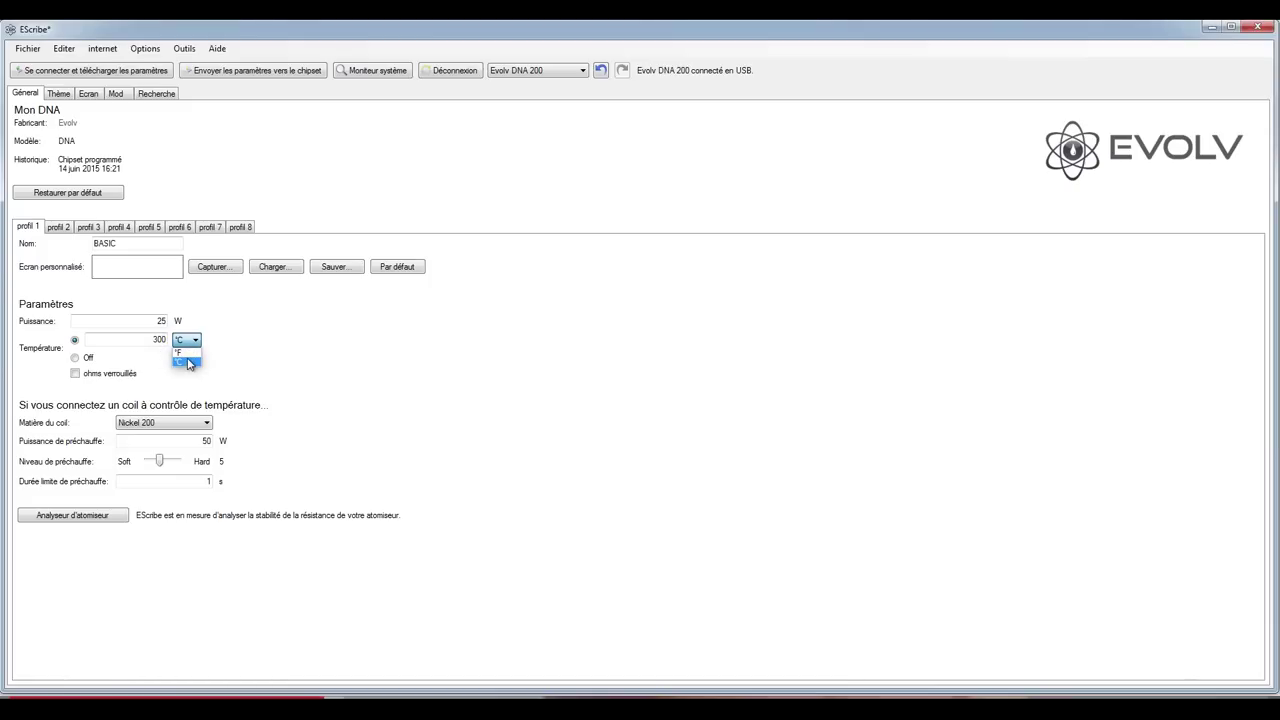
click(186, 361)
click(74, 357)
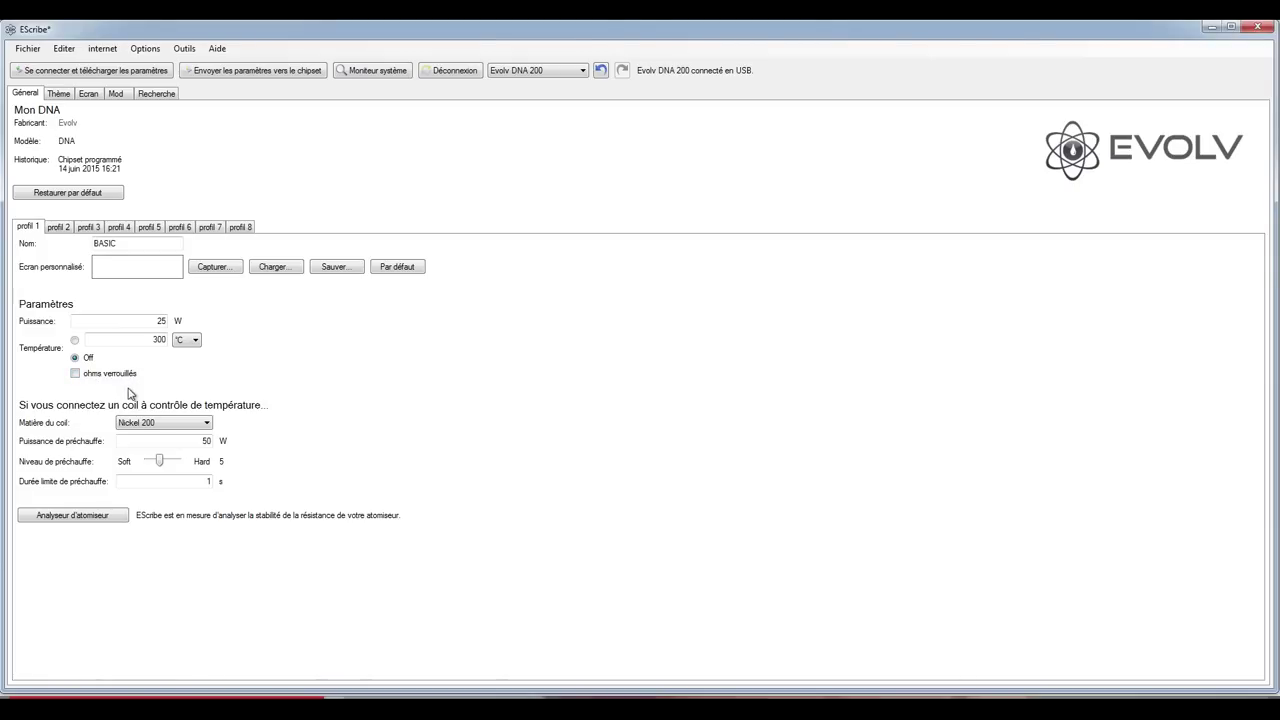
click(171, 423)
click(335, 414)
Open profile 3, check its name, and set its power to 66,6 W
click(89, 226)
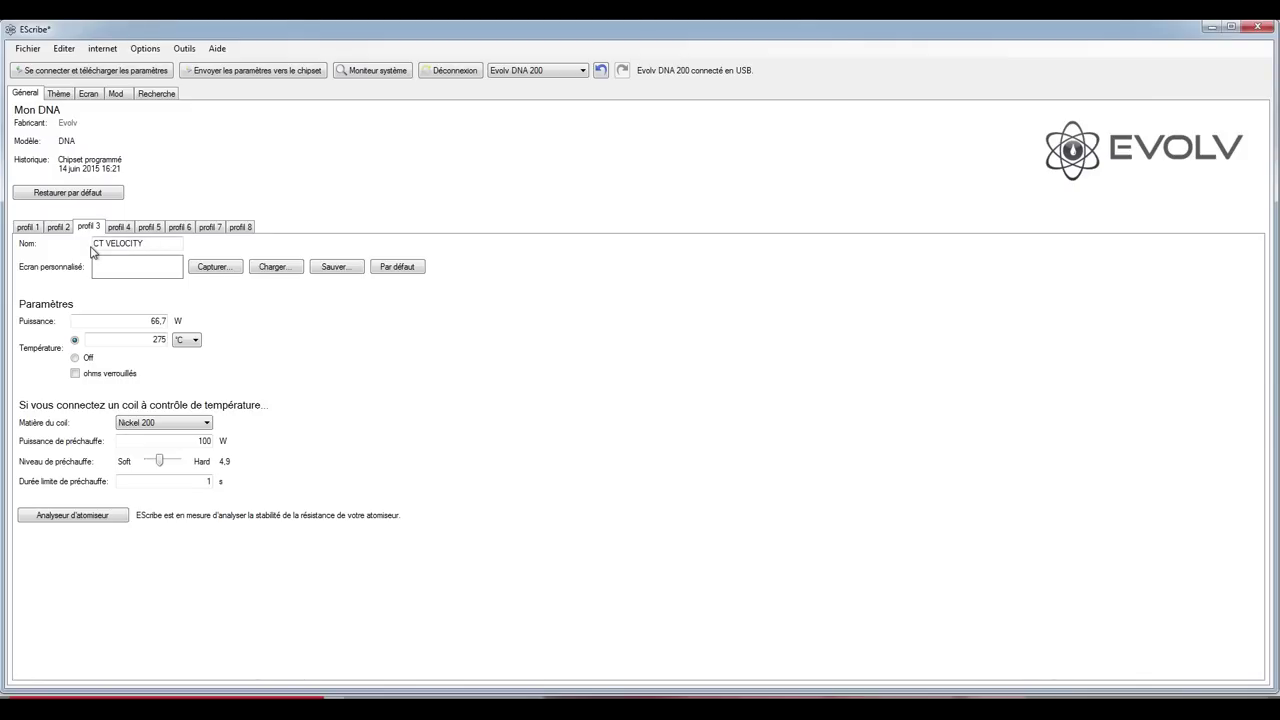
drag(97, 247, 150, 245)
click(162, 321)
drag(163, 320, 172, 322)
click(166, 325)
Try profile 3's preheat level towards Hard and Soft, settle it at 5, and check the temperature and preheat duration fields
drag(158, 462, 175, 463)
click(179, 462)
double_click(153, 340)
click(140, 461)
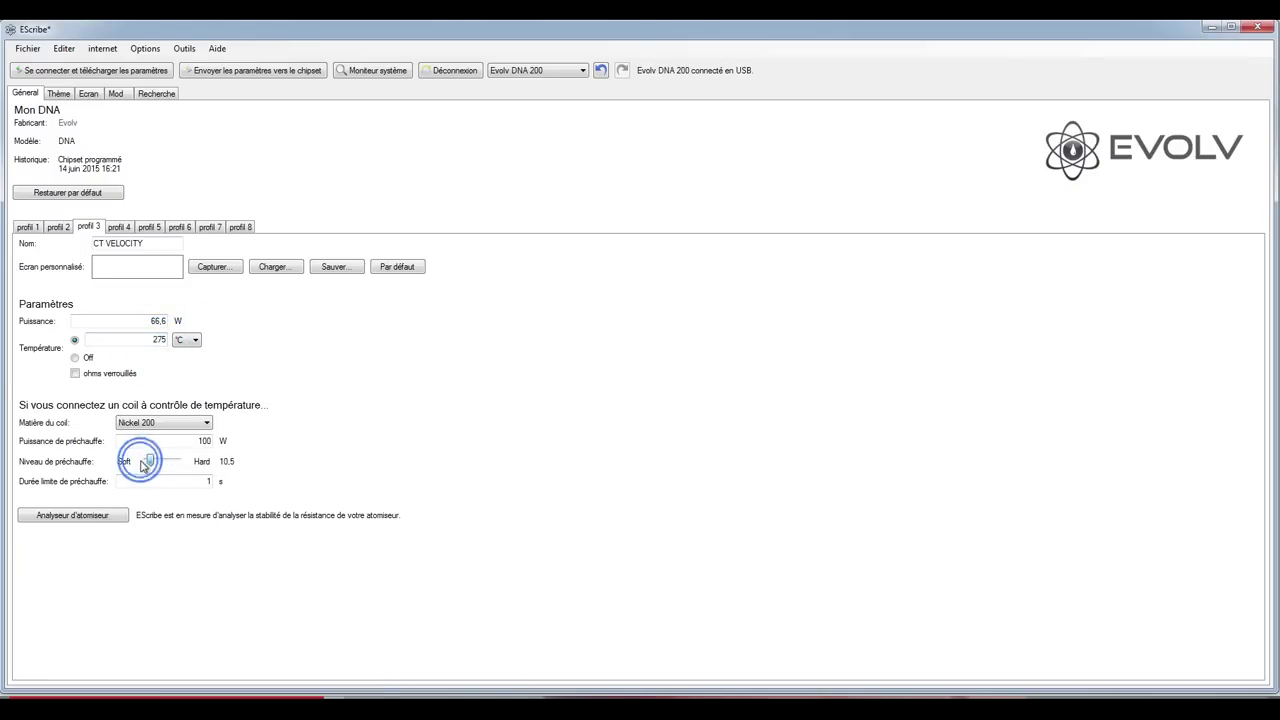
double_click(151, 341)
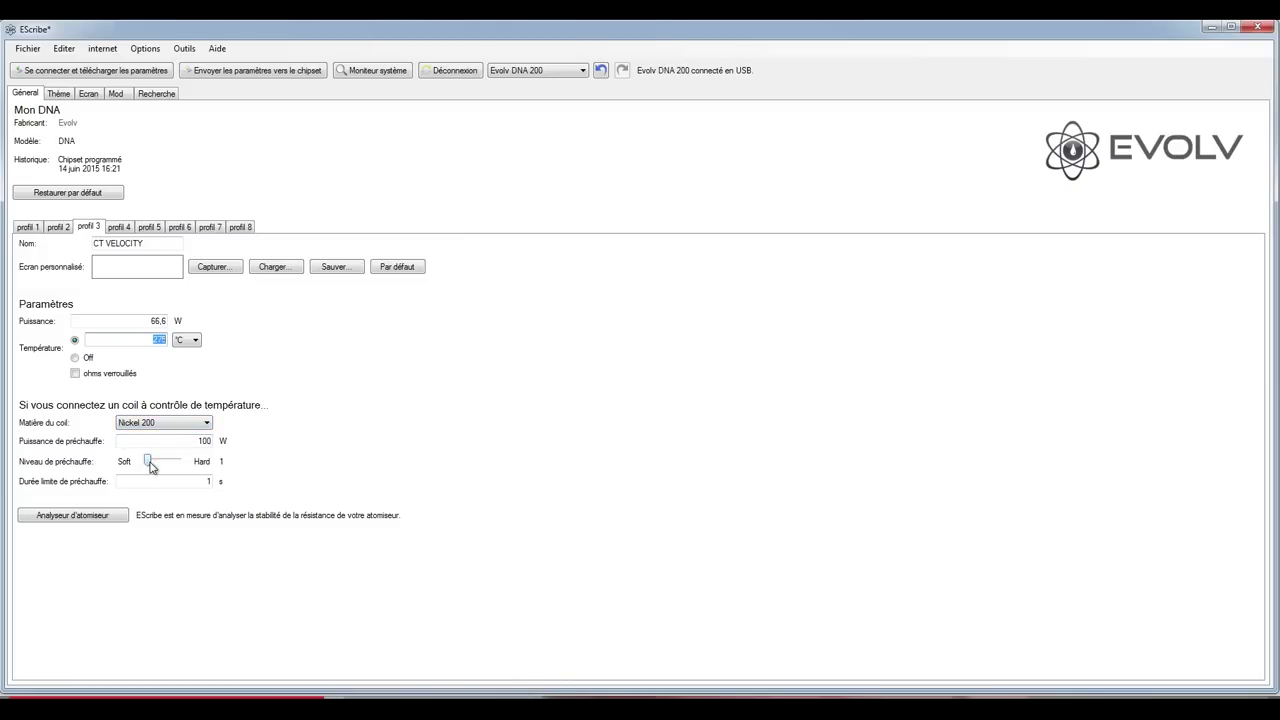
drag(150, 467, 163, 467)
double_click(208, 481)
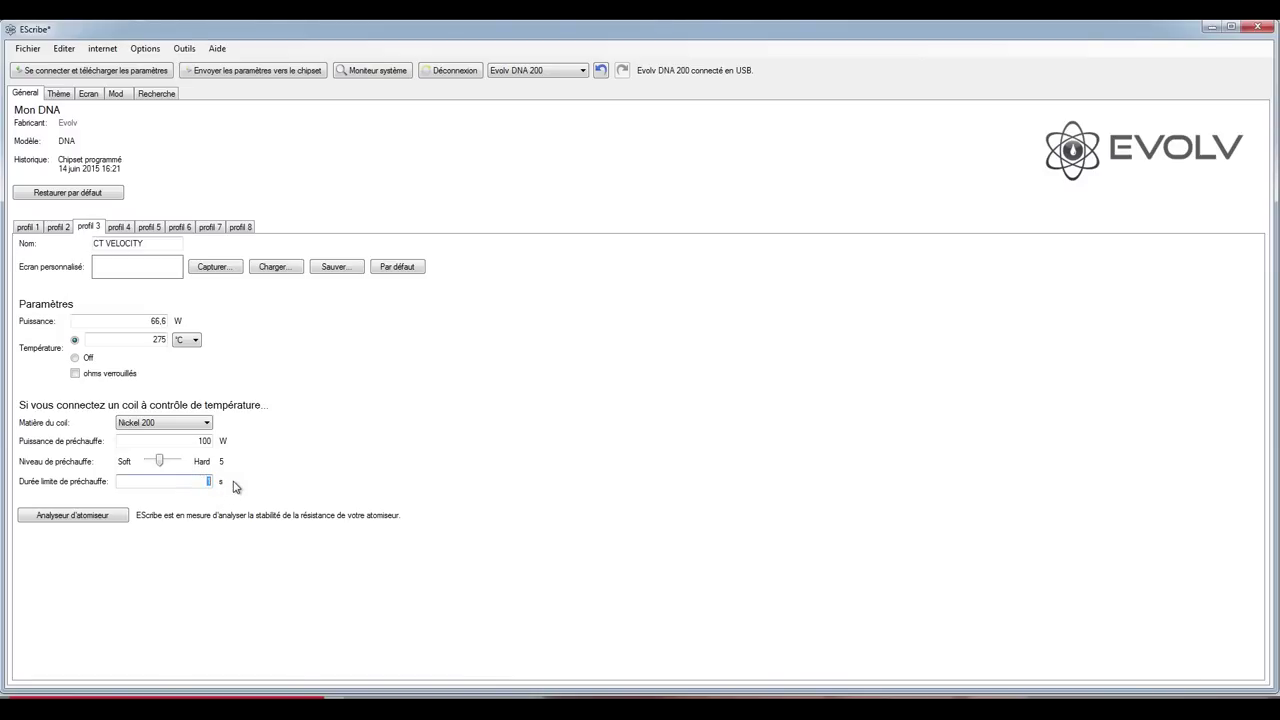
click(161, 461)
Set profile 3's coil material to Personnalisé and raise the wire curve's 0 °F and 200 °F points to about 2,75 and 3,61
click(148, 425)
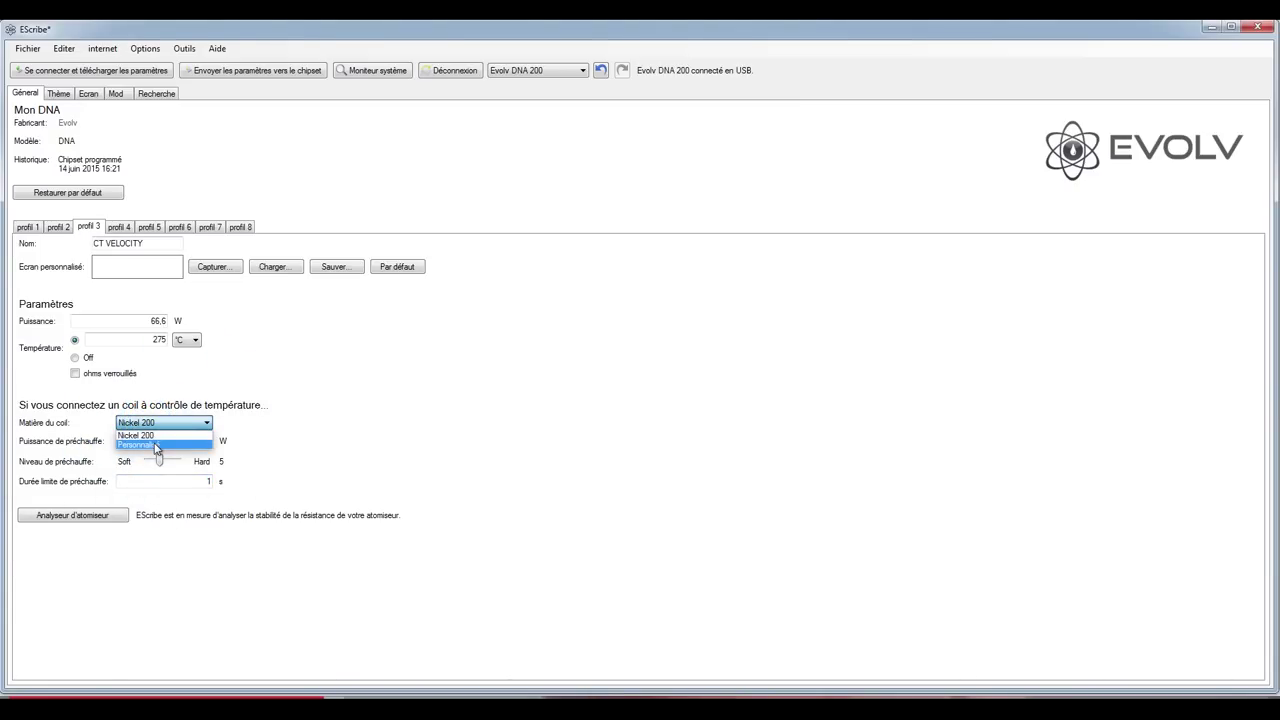
click(156, 447)
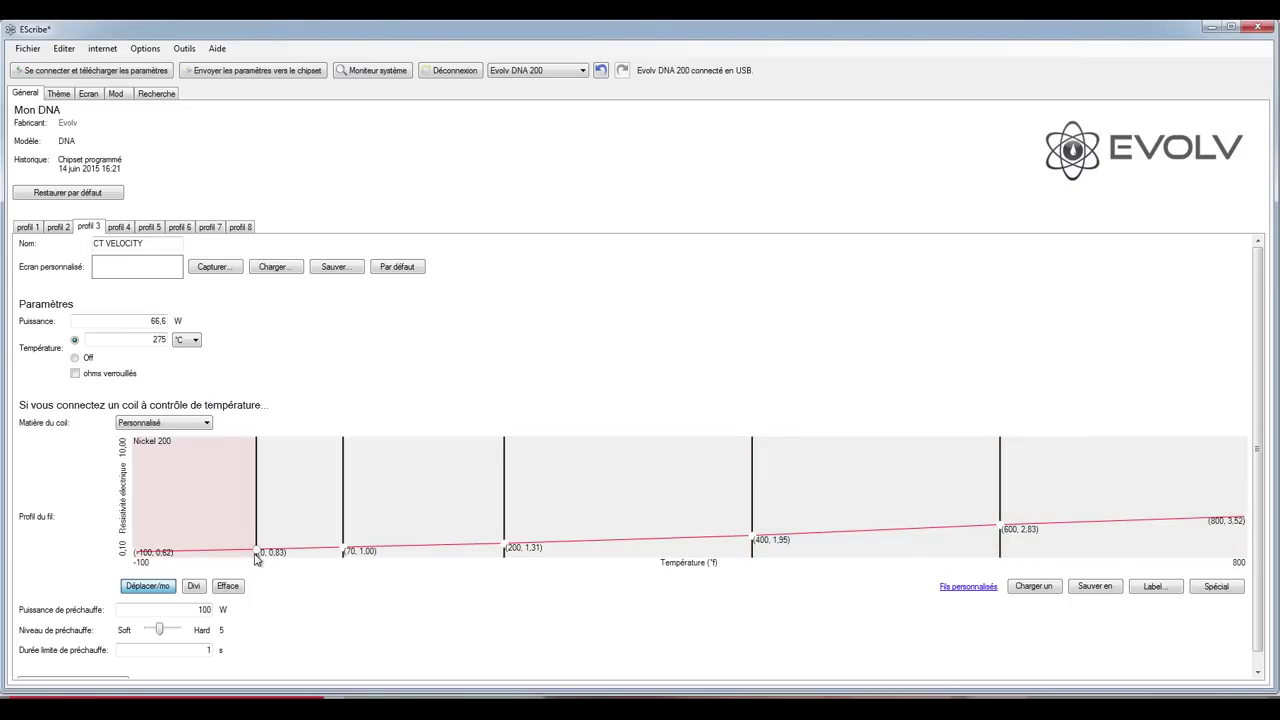
drag(259, 553, 262, 525)
drag(503, 549, 504, 521)
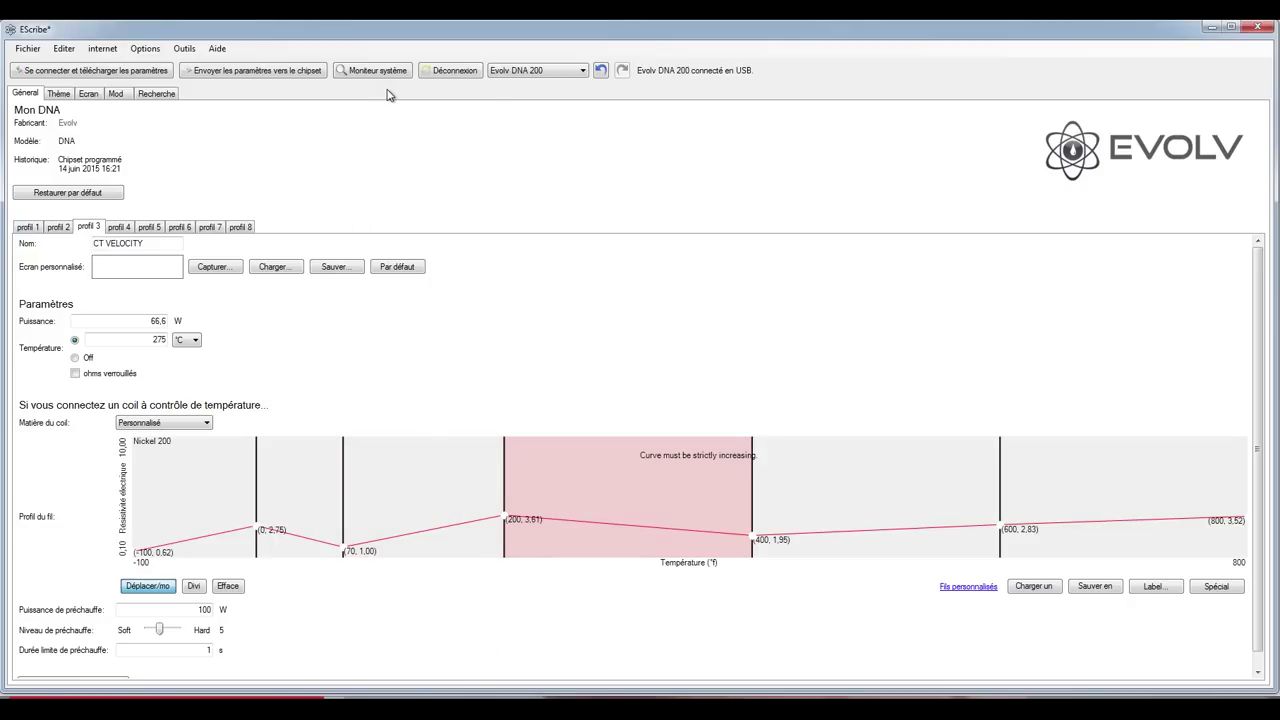
click(158, 423)
click(163, 455)
Open the web page for custom wires linked from profile 3's wire curve
scroll(288, 636, down, 1)
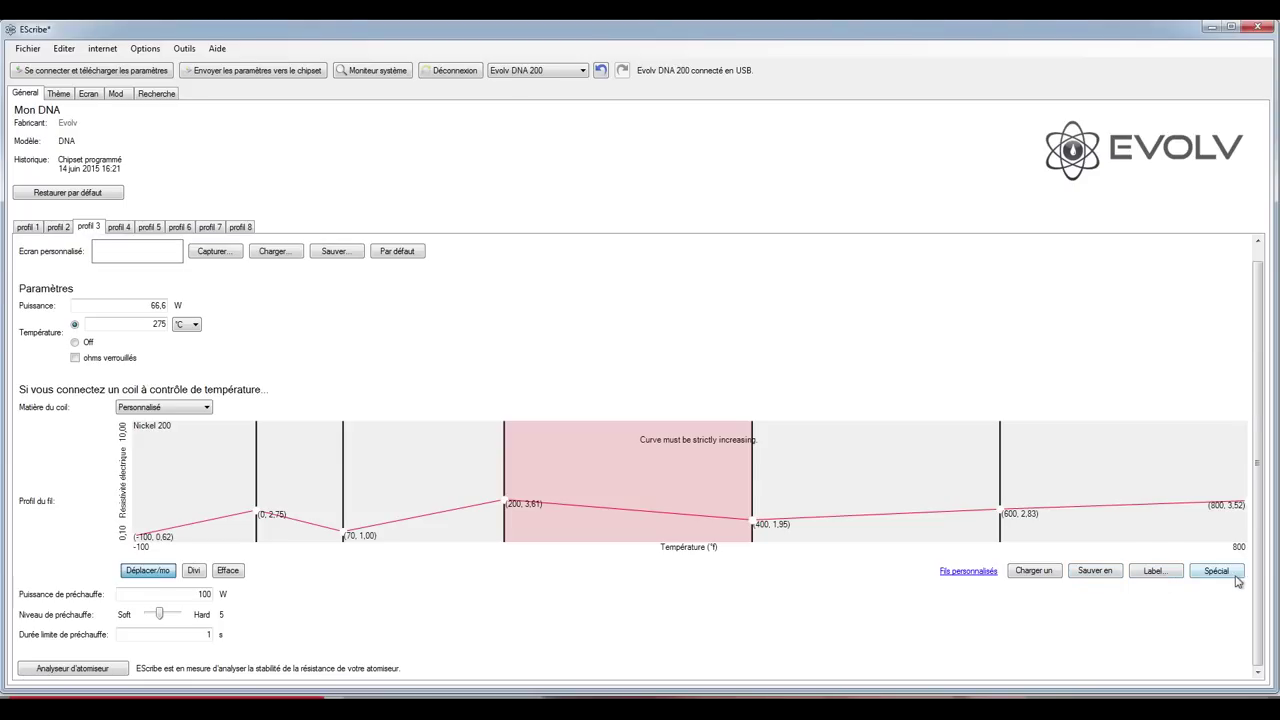
click(981, 577)
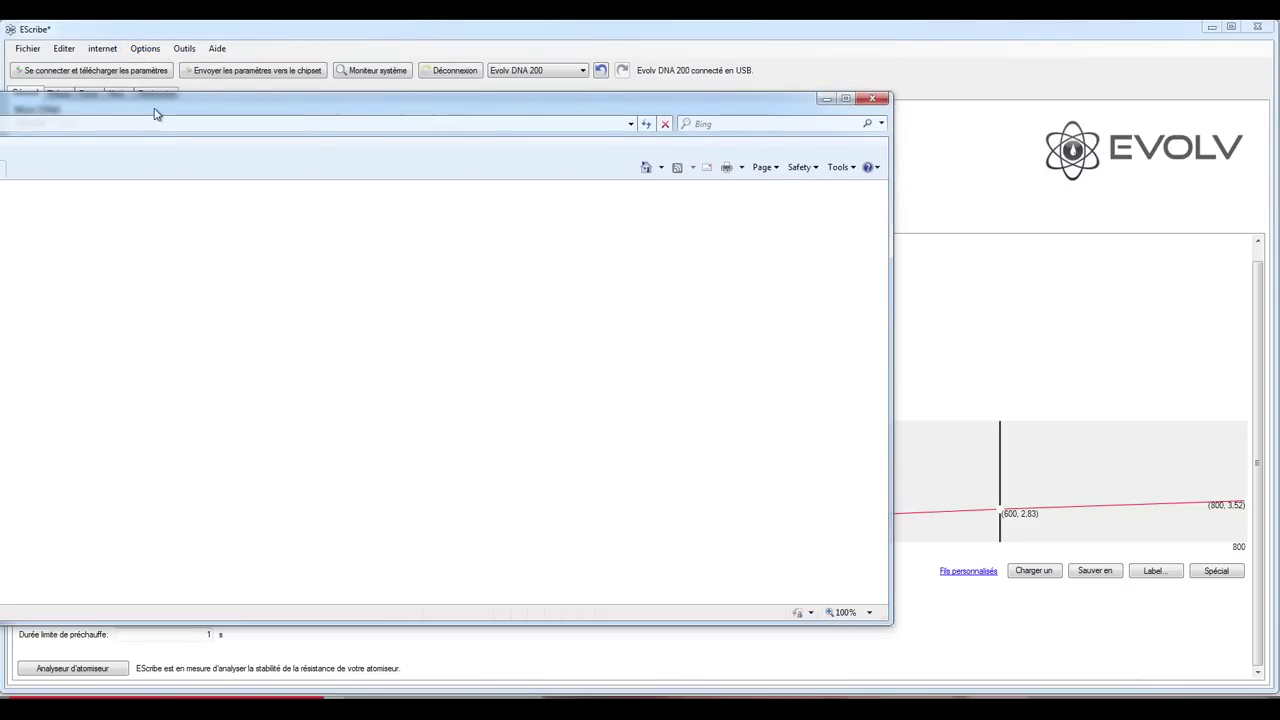
click(403, 95)
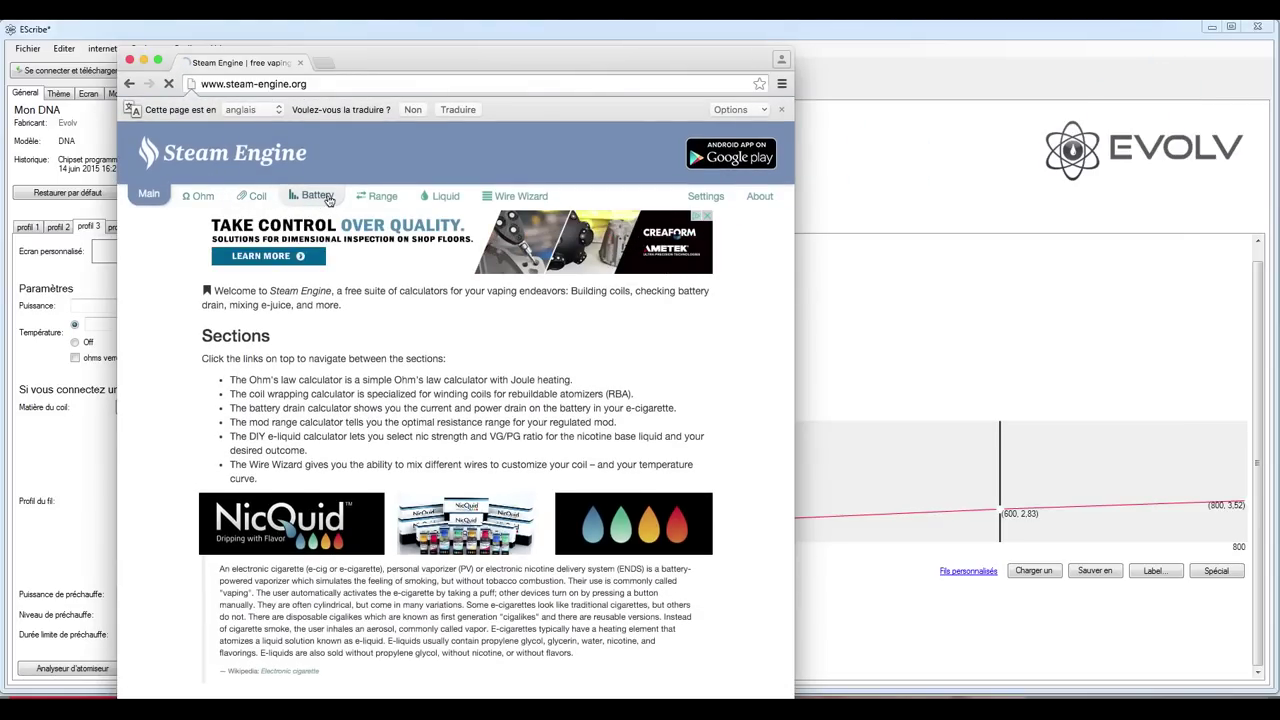
In the Chrome browser, view Steam Engine's battery calculator, open the Wire Wizard, and enlarge the browser window
click(307, 197)
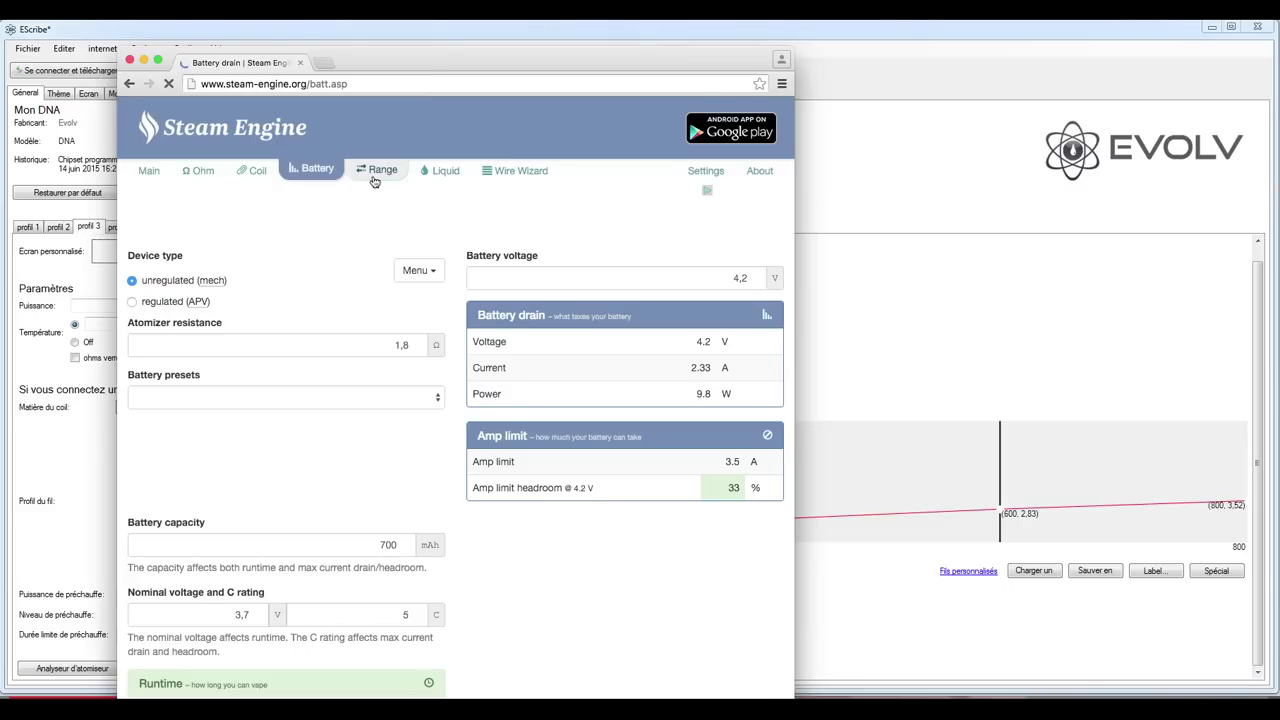
click(521, 176)
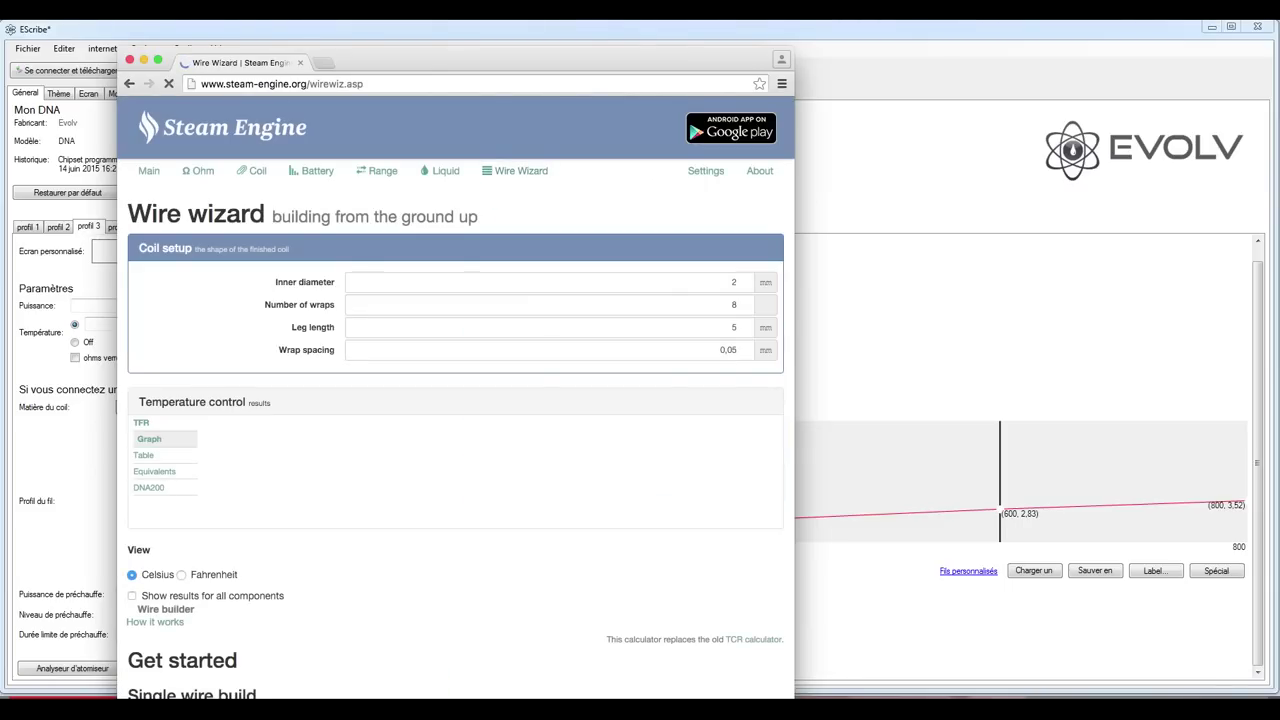
drag(793, 698, 905, 676)
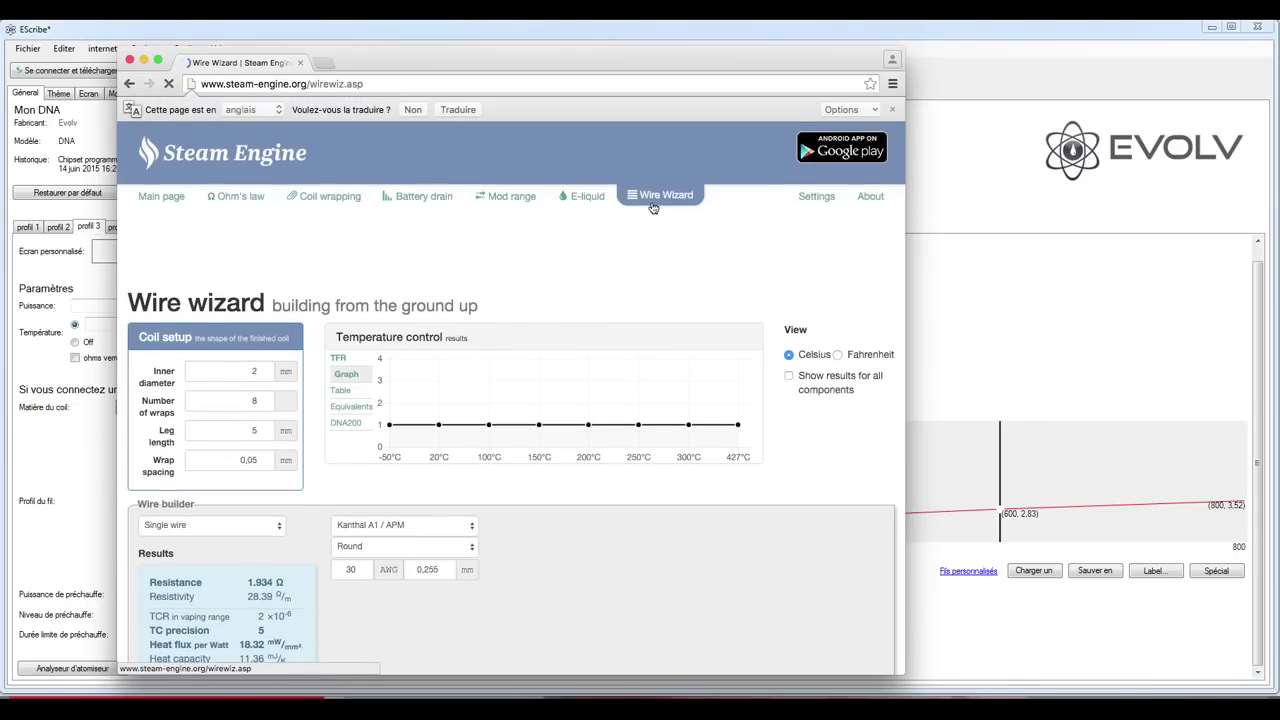
Set the wire material in the Wire Wizard's wire builder to Titanium 1
scroll(490, 313, down, 1)
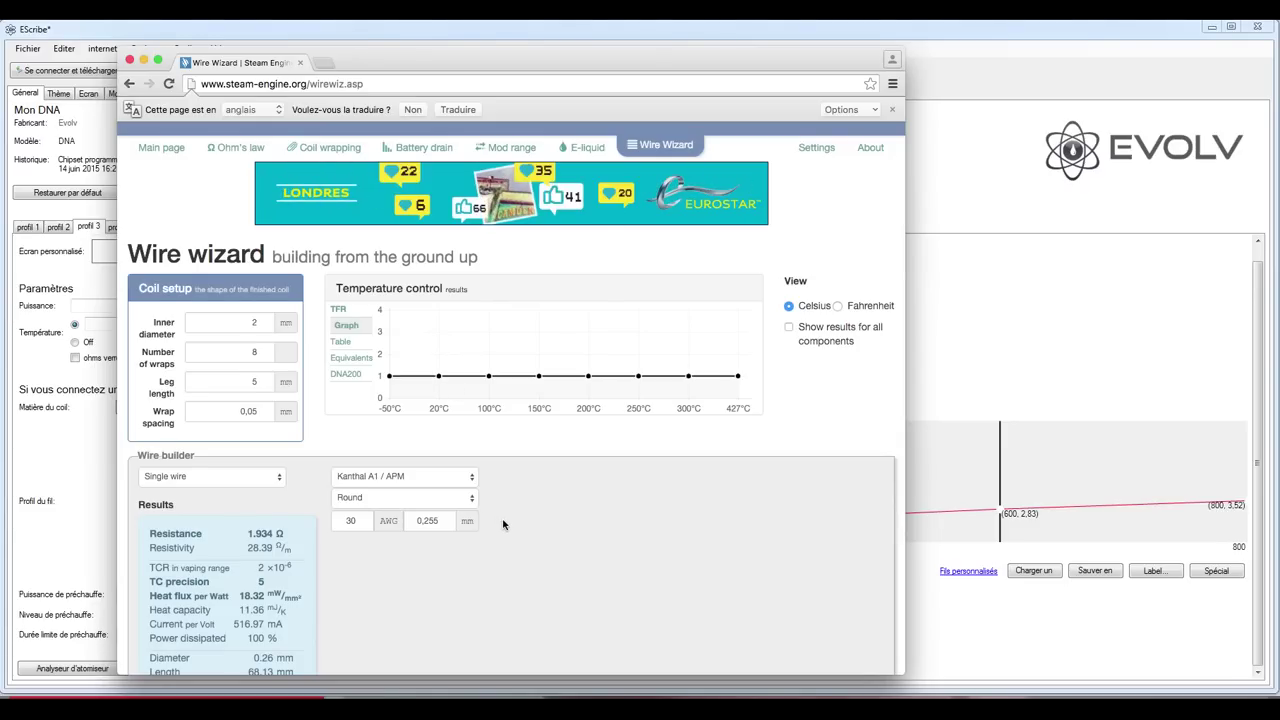
scroll(480, 520, down, 1)
click(472, 465)
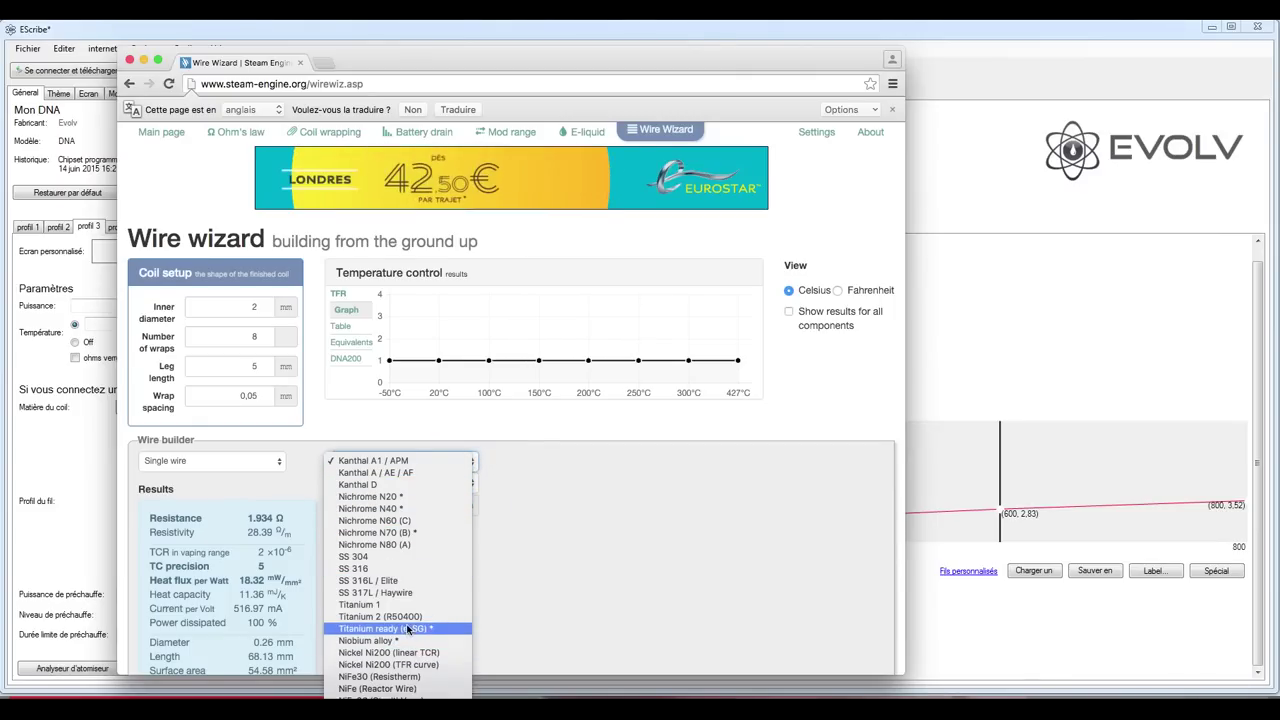
click(379, 605)
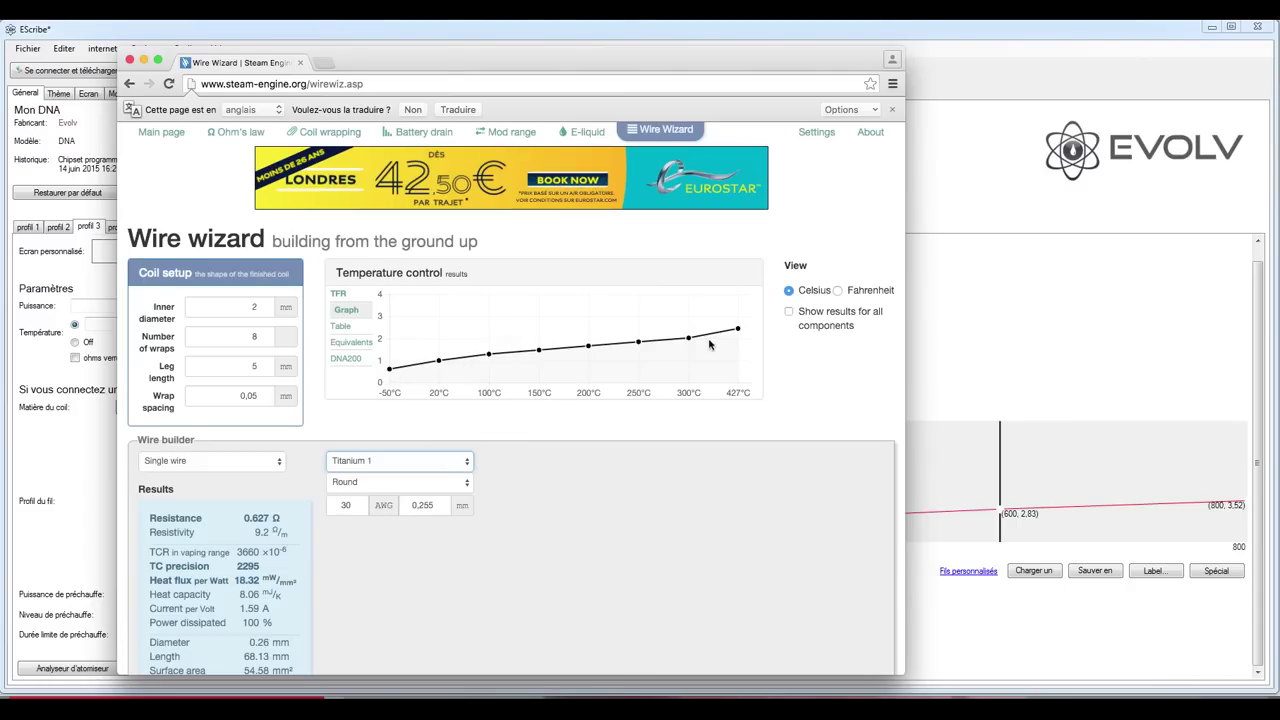
Examine the Titanium 1 temperature control results as TFR points, graph and DNA200 table with its CSV download option
click(350, 360)
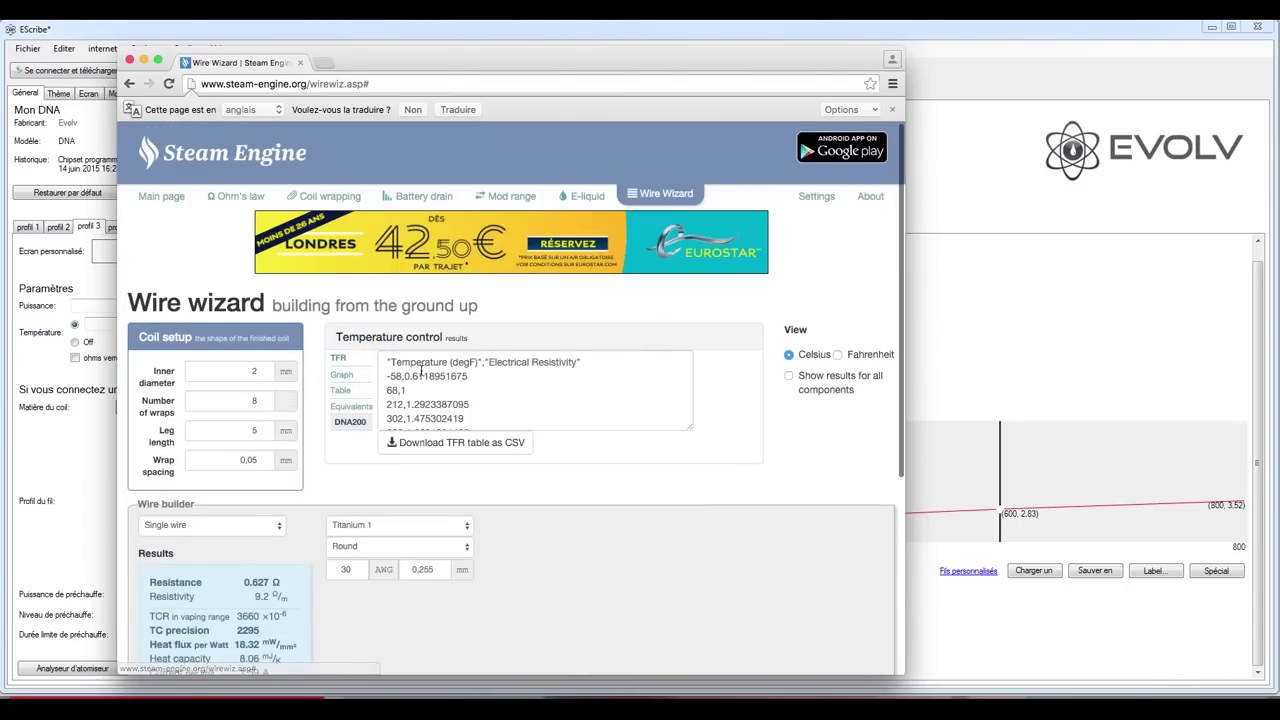
click(340, 358)
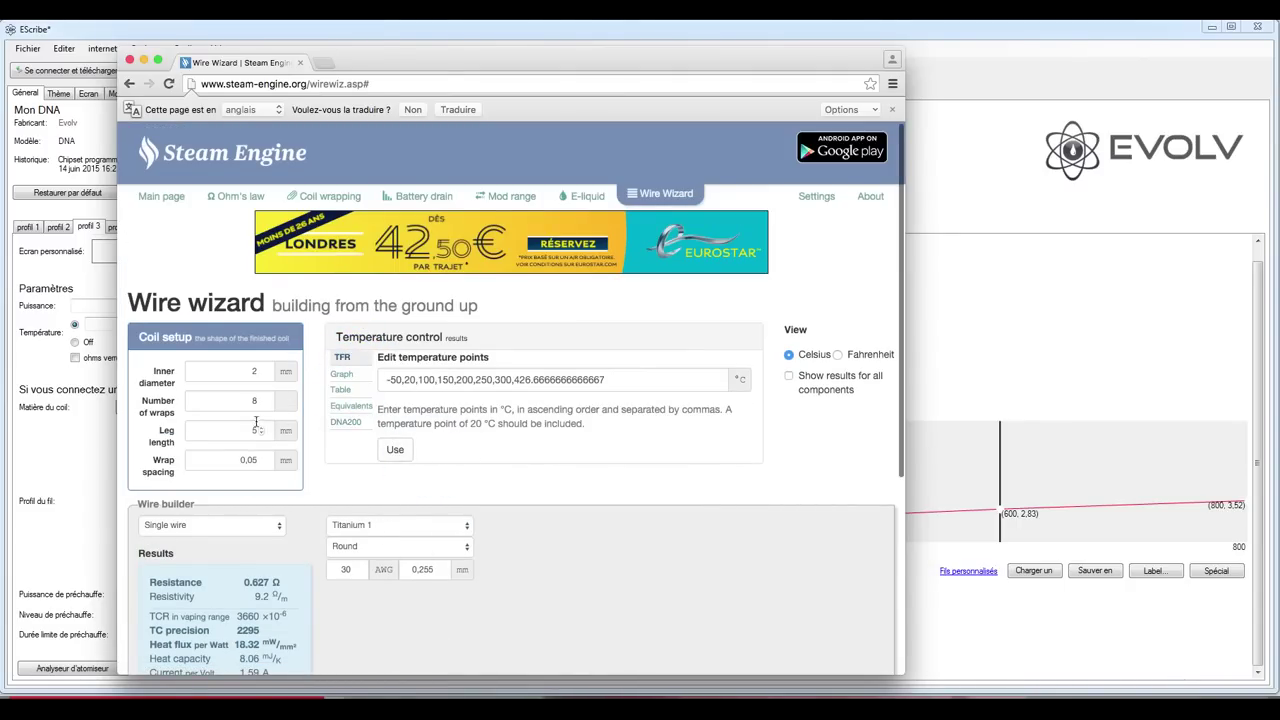
click(341, 374)
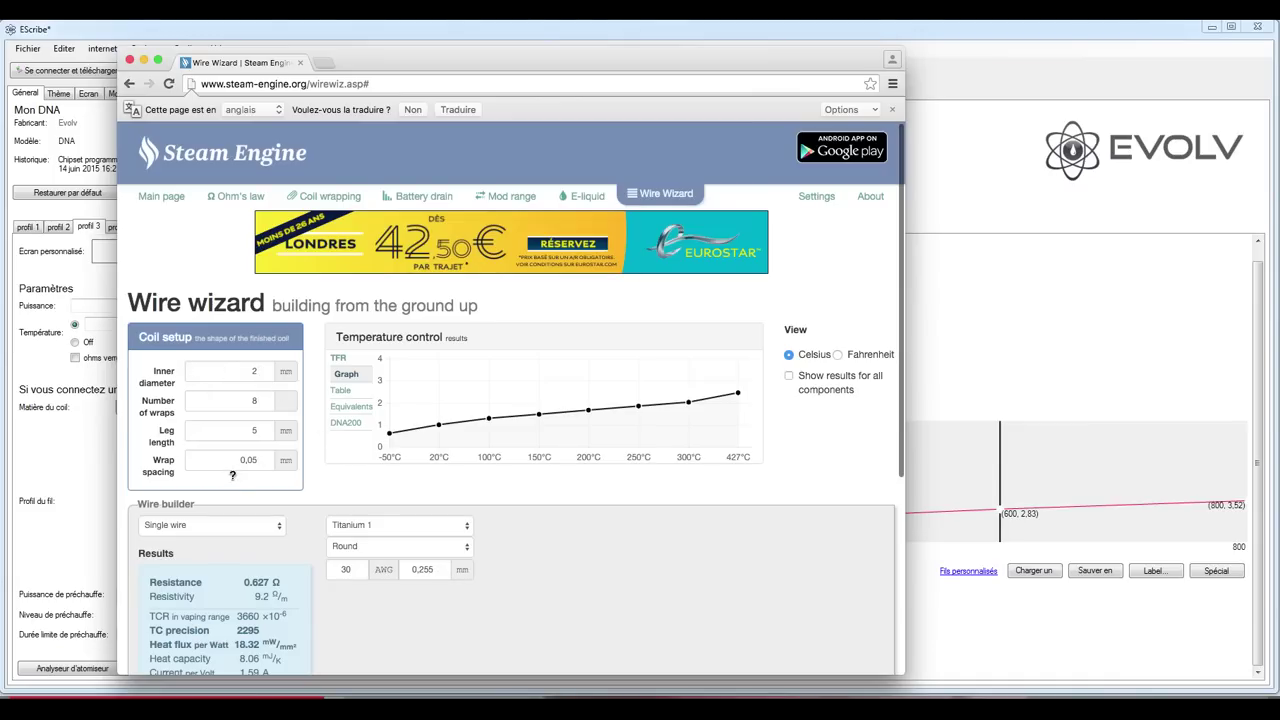
click(347, 423)
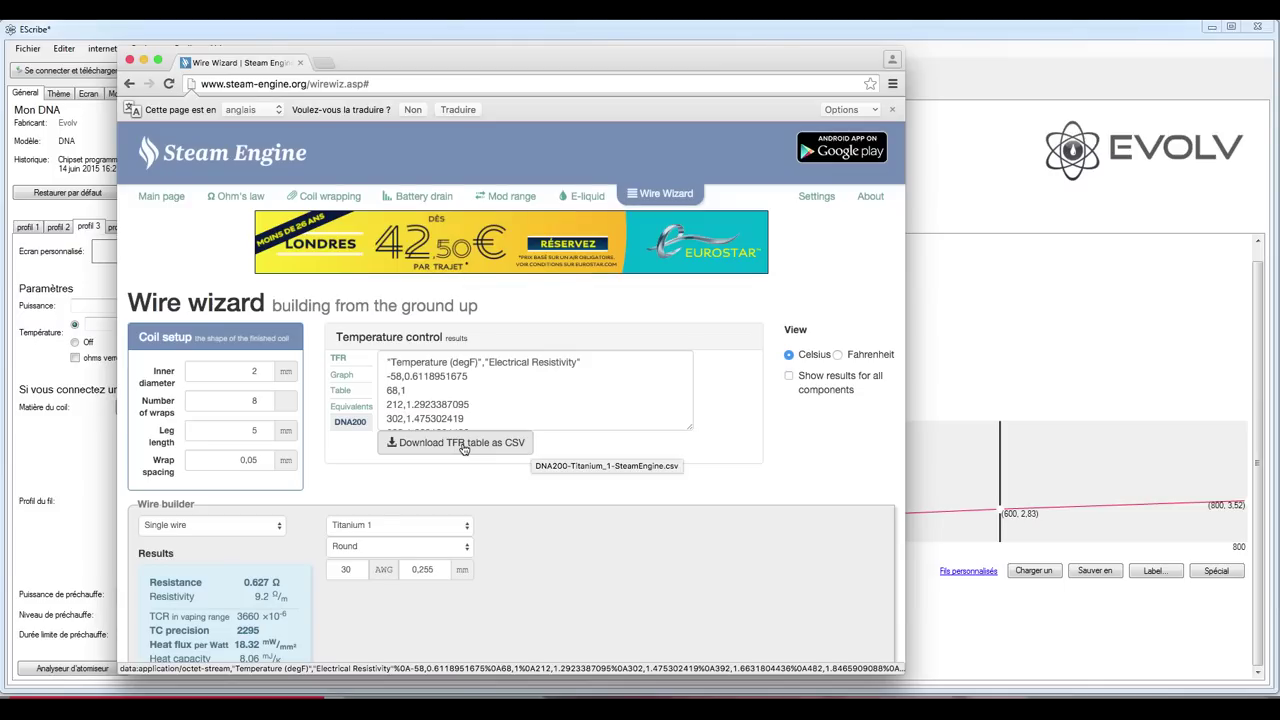
scroll(447, 396, down, 5)
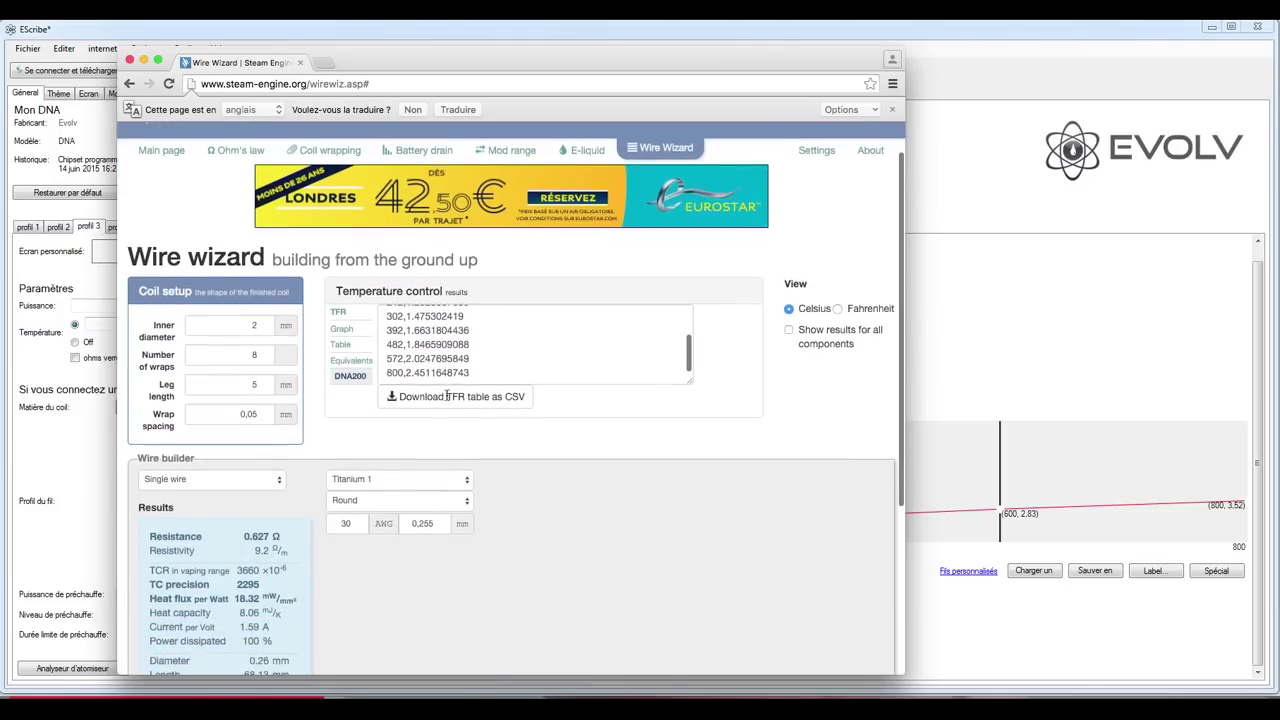
scroll(650, 350, up, 5)
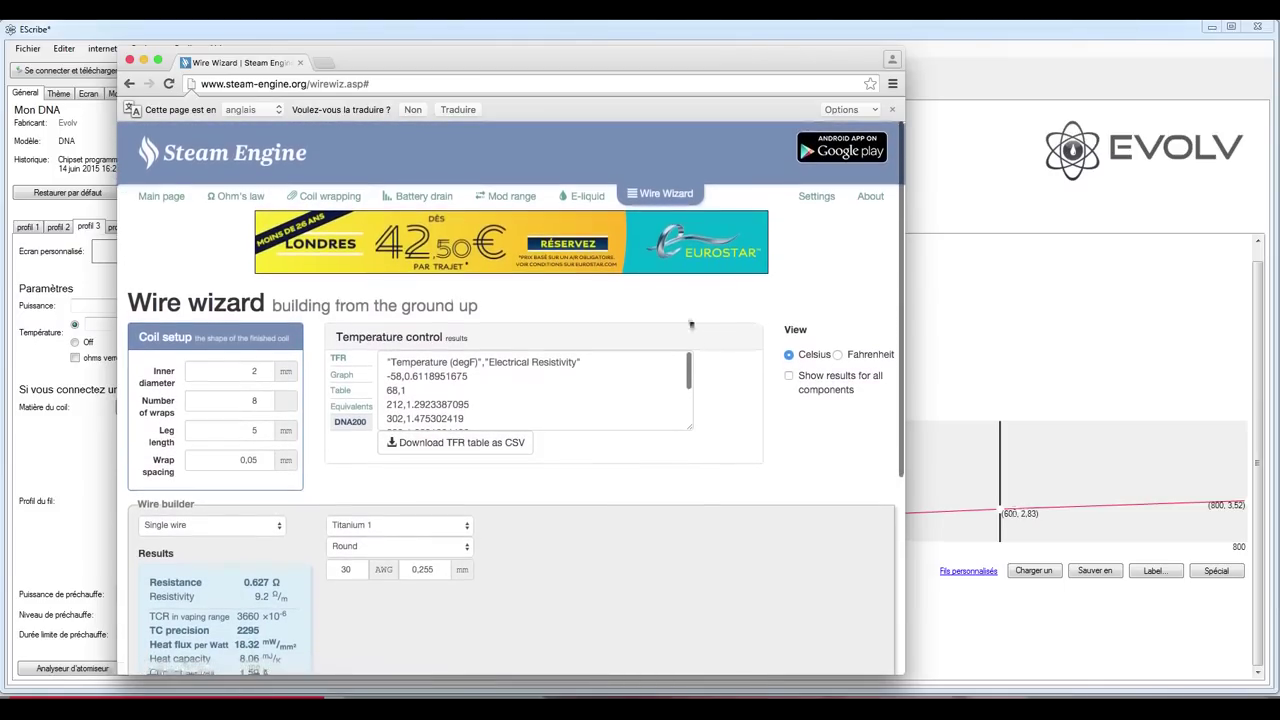
Switch back to EScribe, open the file selection for loading a wire profile into profile 3, and cancel it
click(1052, 338)
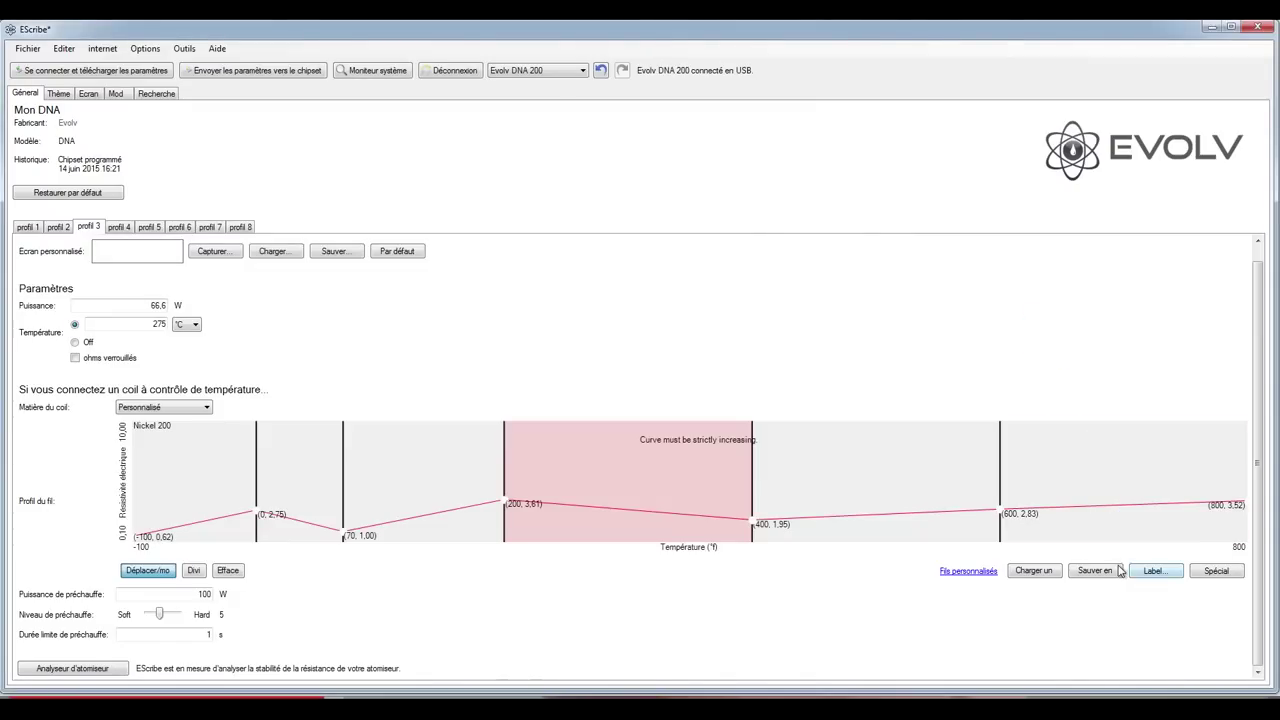
click(1034, 571)
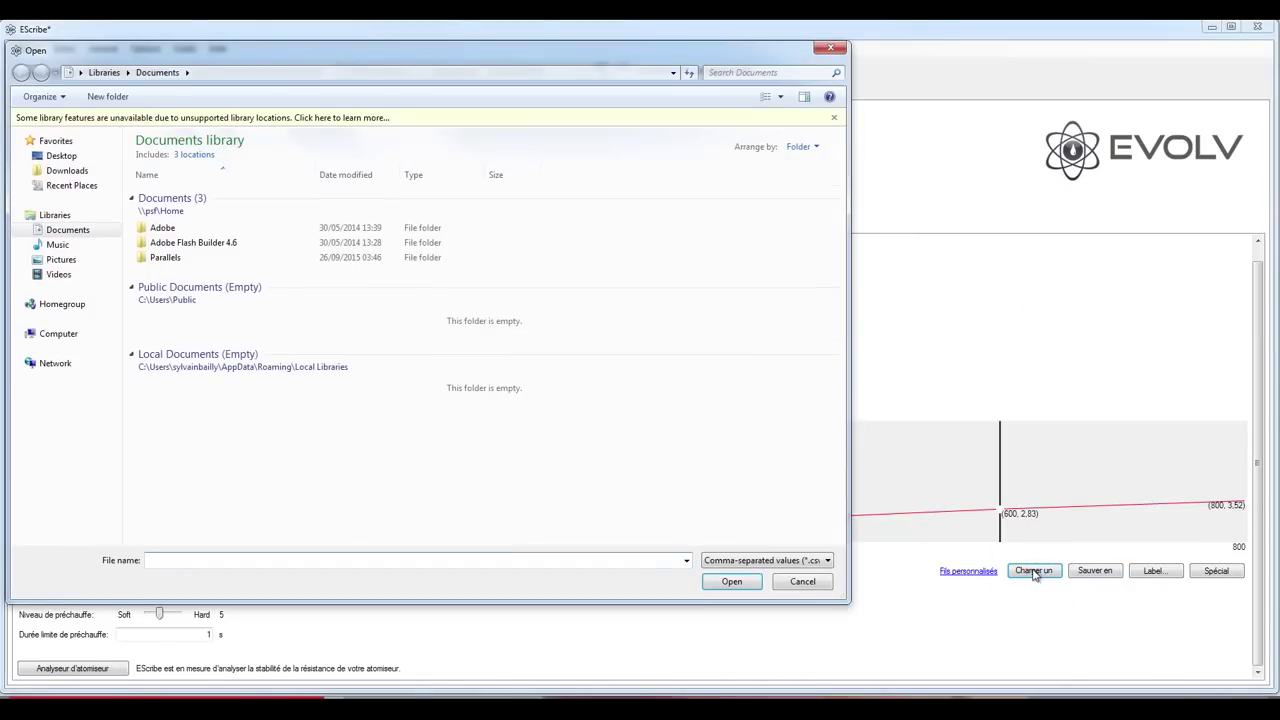
click(792, 585)
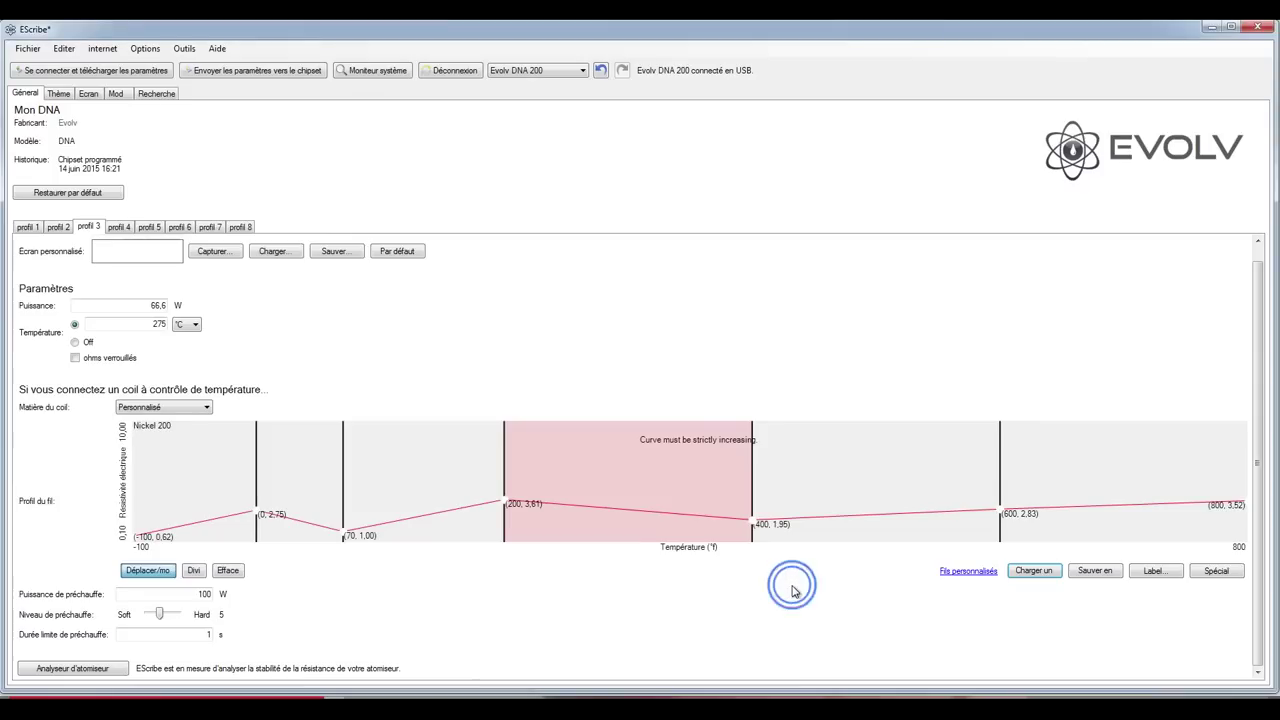
View profile 3's coil material choices, then open the atomizer analyzer to check the resistance readings and close it
click(197, 407)
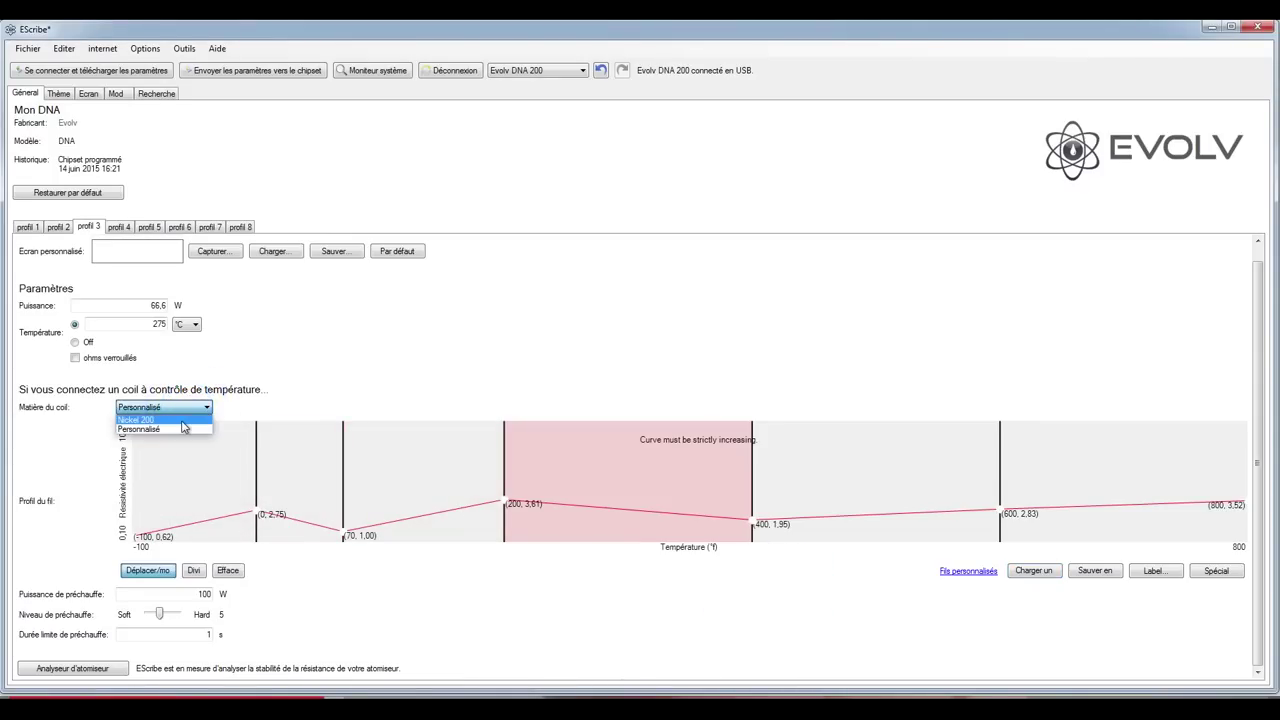
click(321, 413)
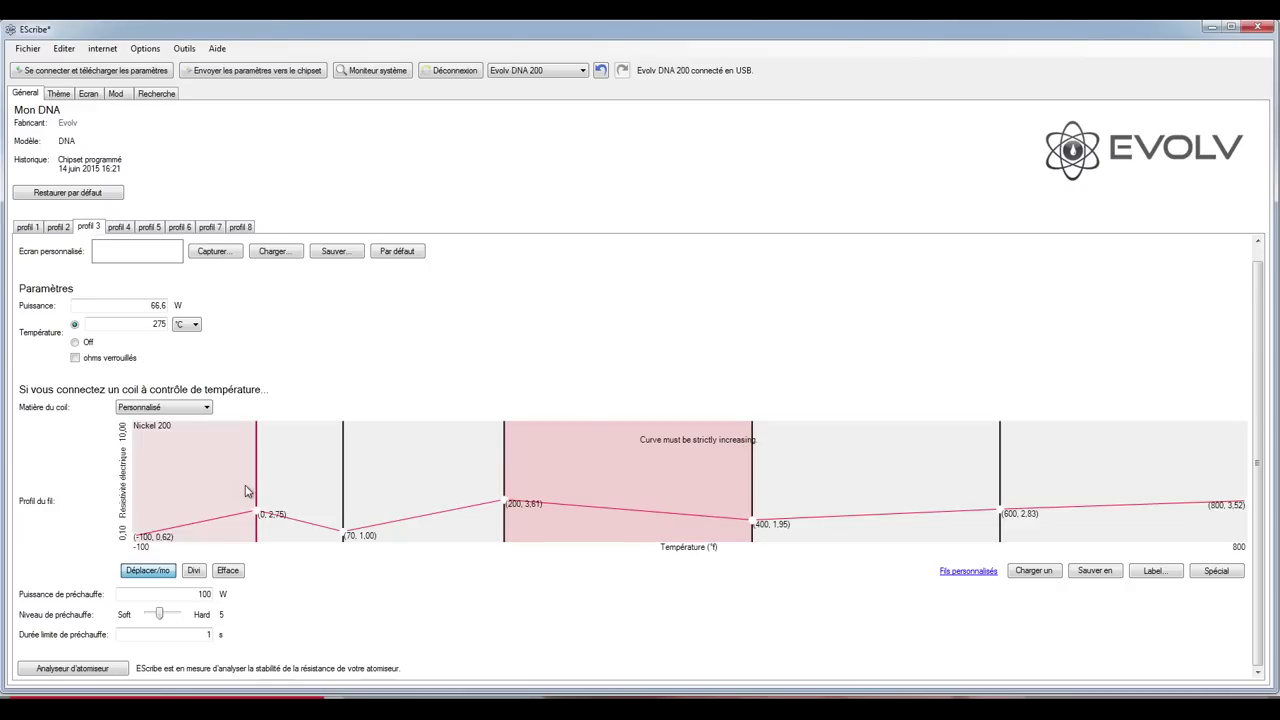
click(88, 671)
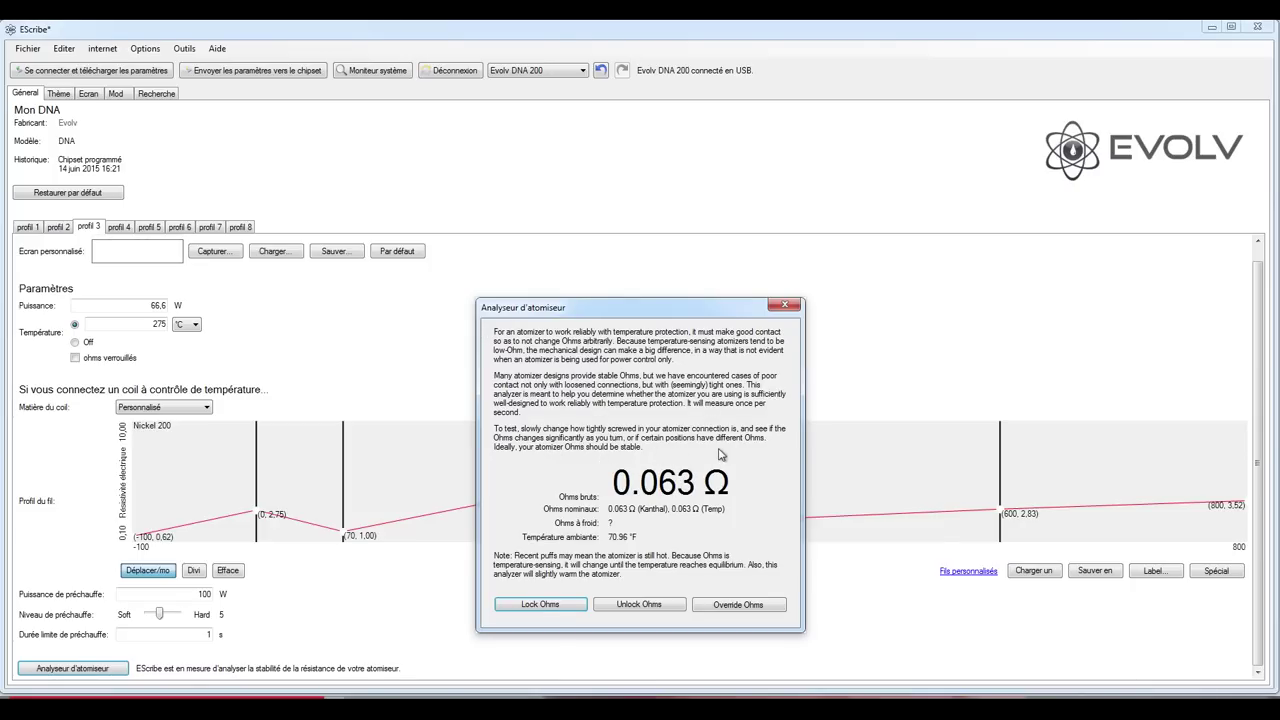
click(786, 305)
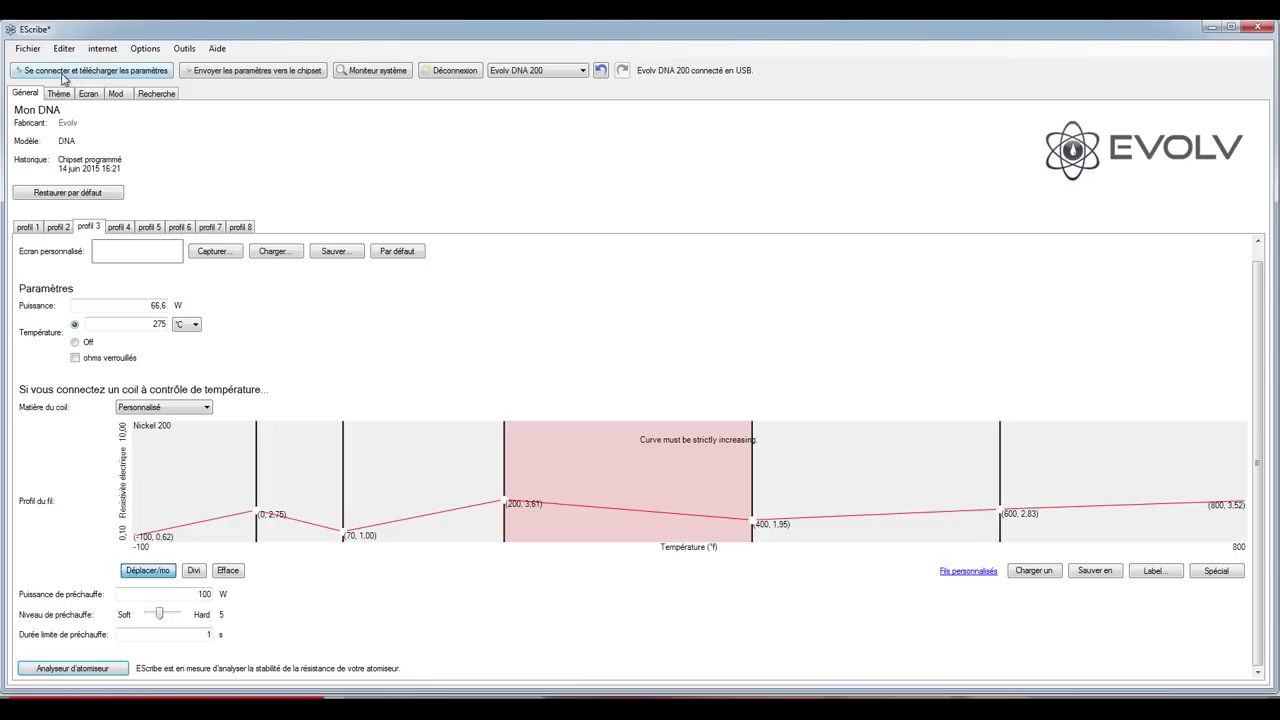
Download the settings from the connected DNA 200 again and look through profiles 4 to 8
click(86, 72)
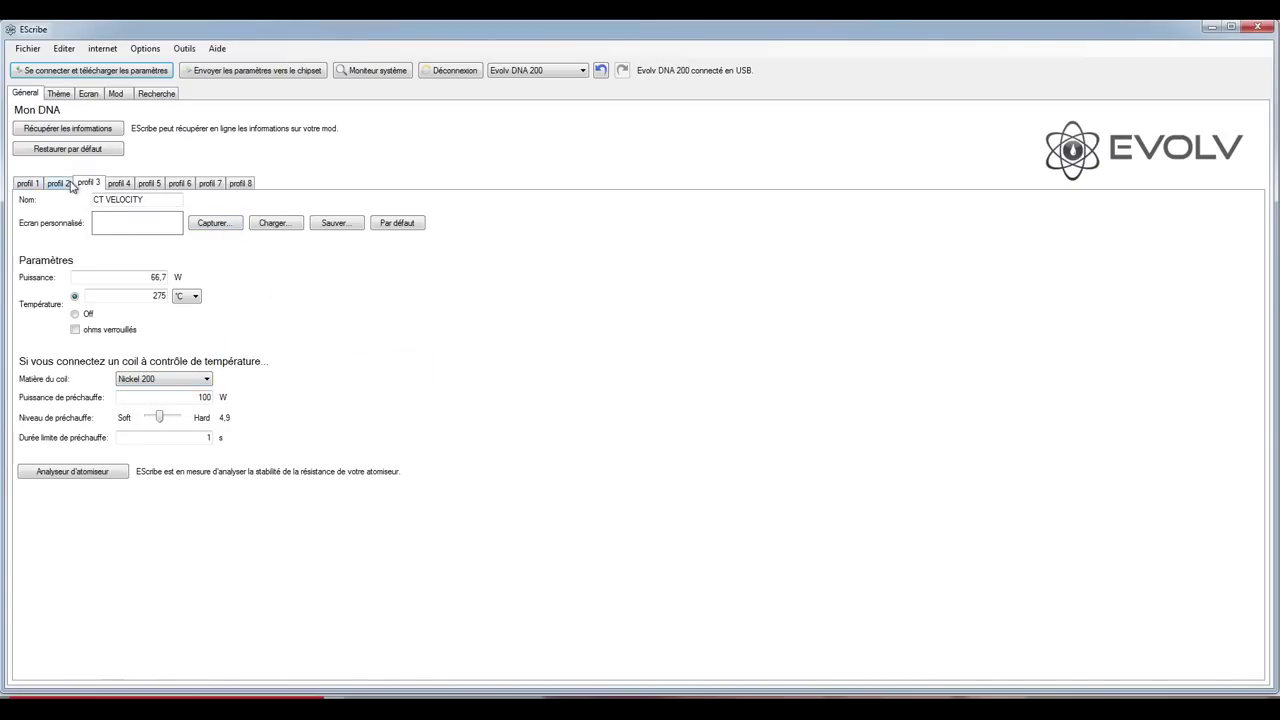
click(124, 183)
click(147, 183)
click(188, 184)
click(211, 186)
click(246, 186)
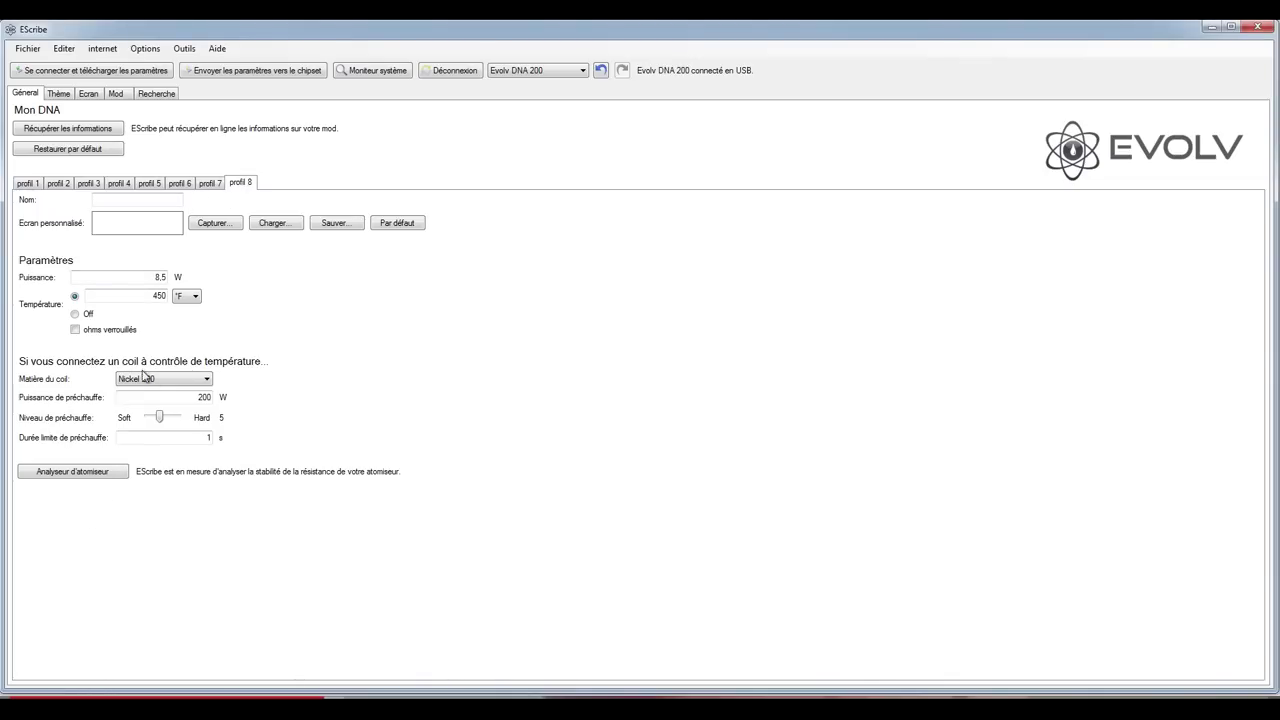
In the theme settings, load the FLAWLESS image from the desktop folder DNA200 SCREENS as the second welcome screen
click(57, 94)
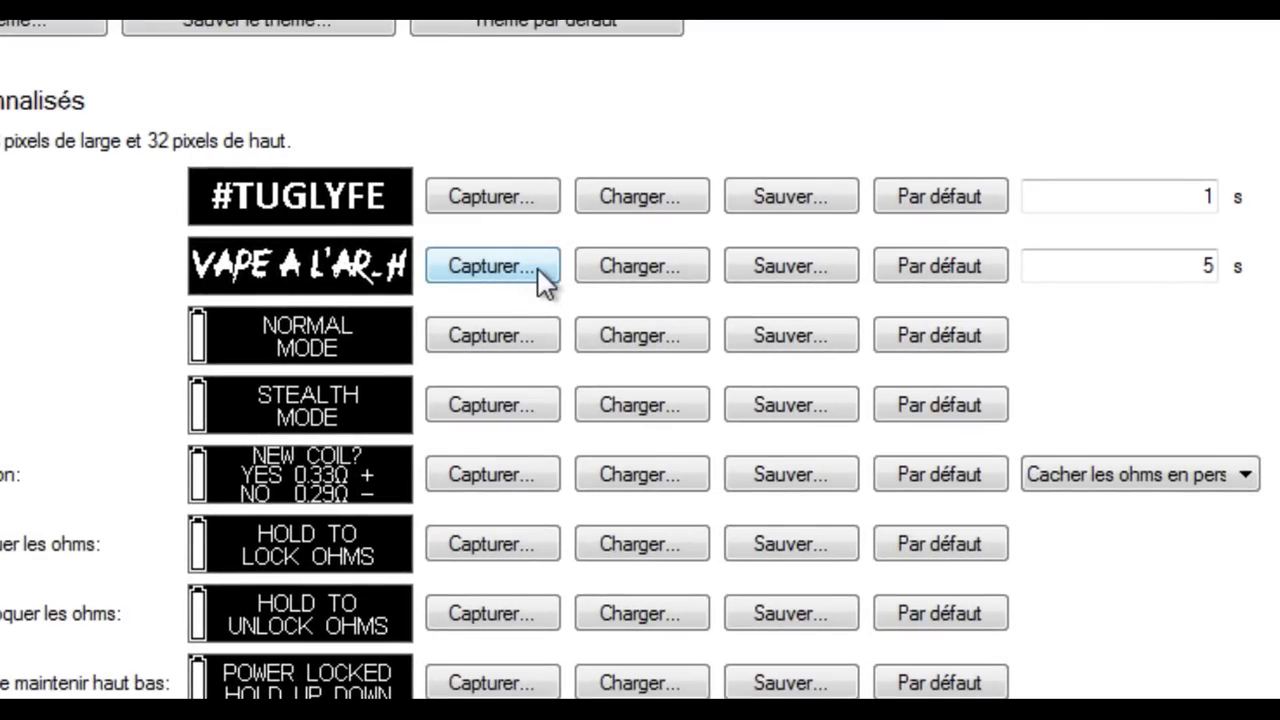
click(668, 266)
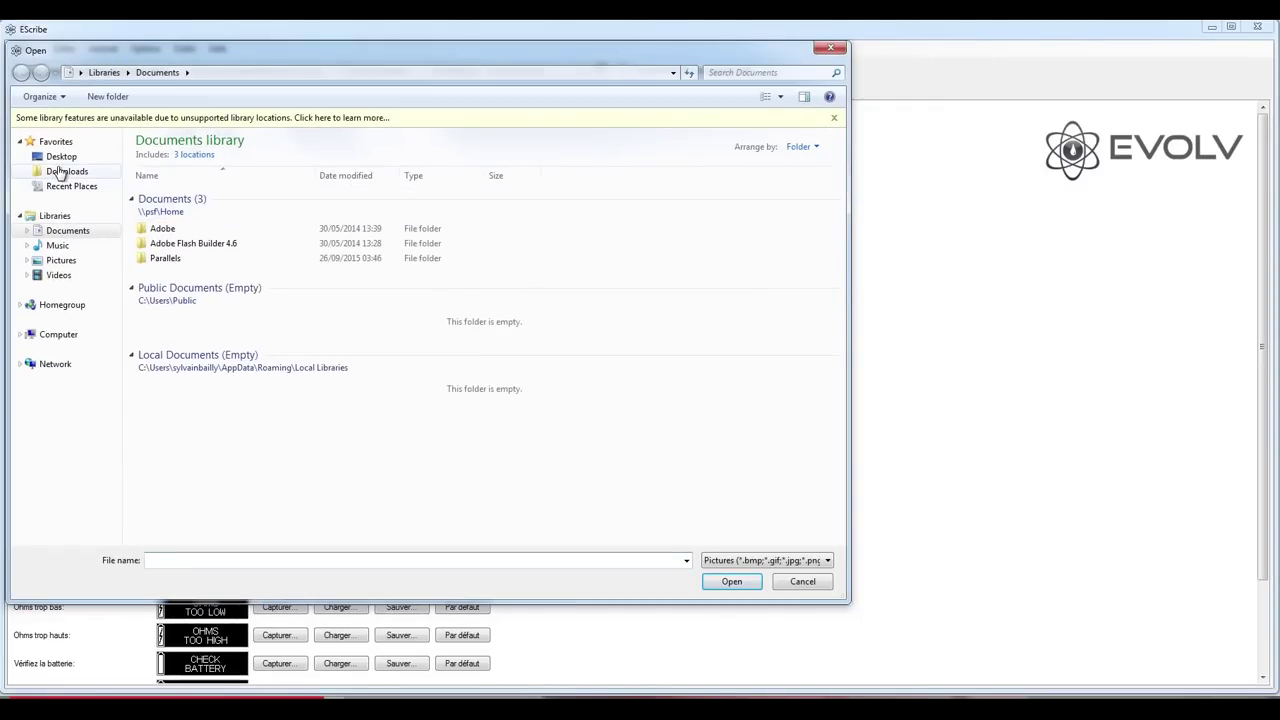
click(105, 207)
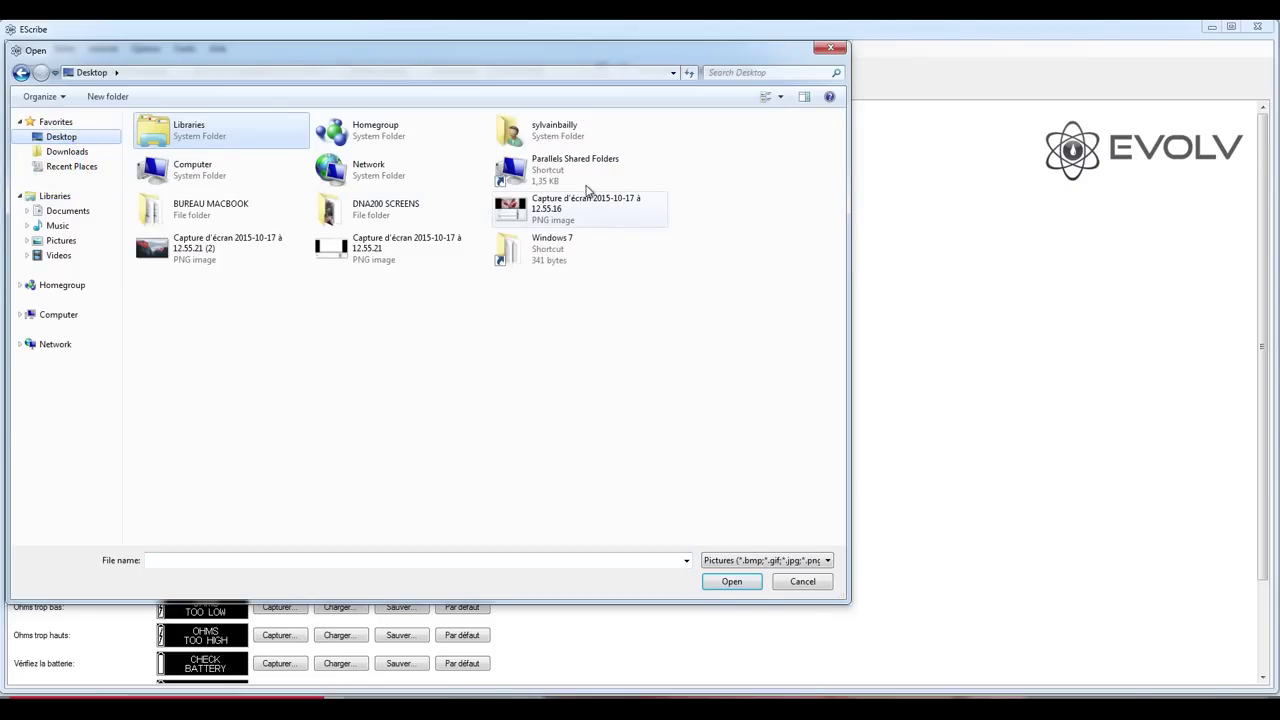
double_click(374, 210)
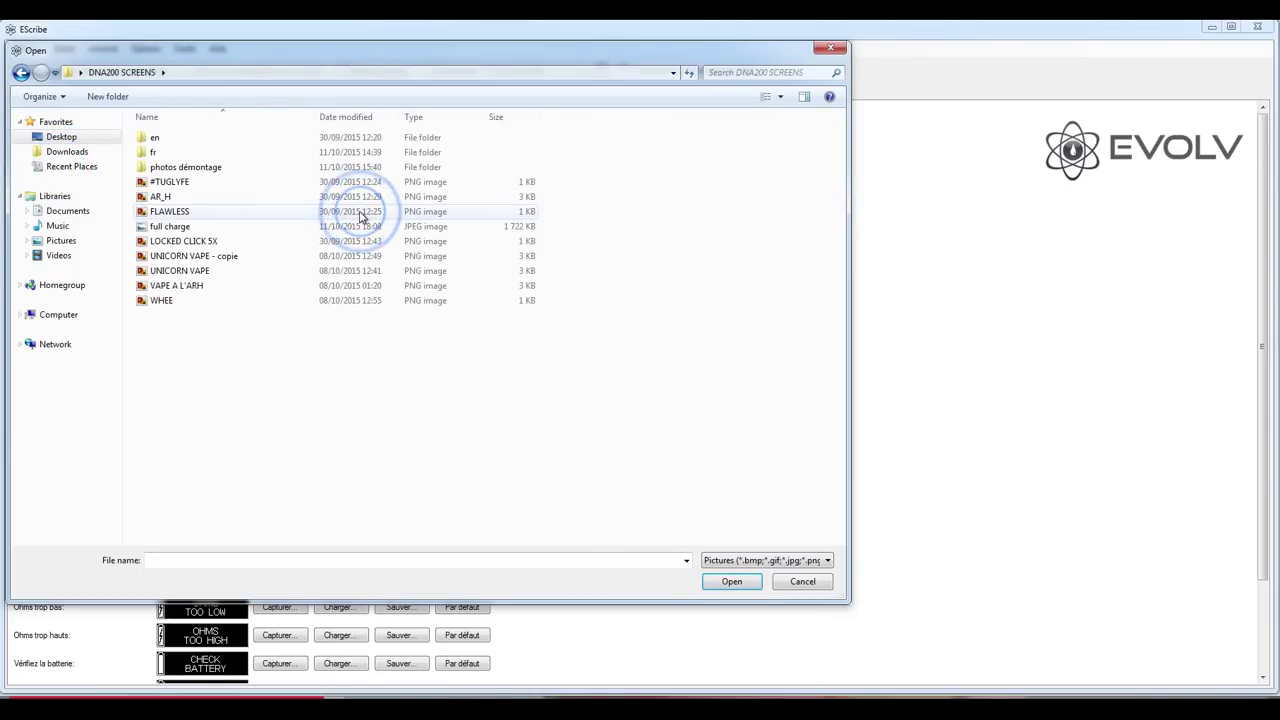
double_click(169, 212)
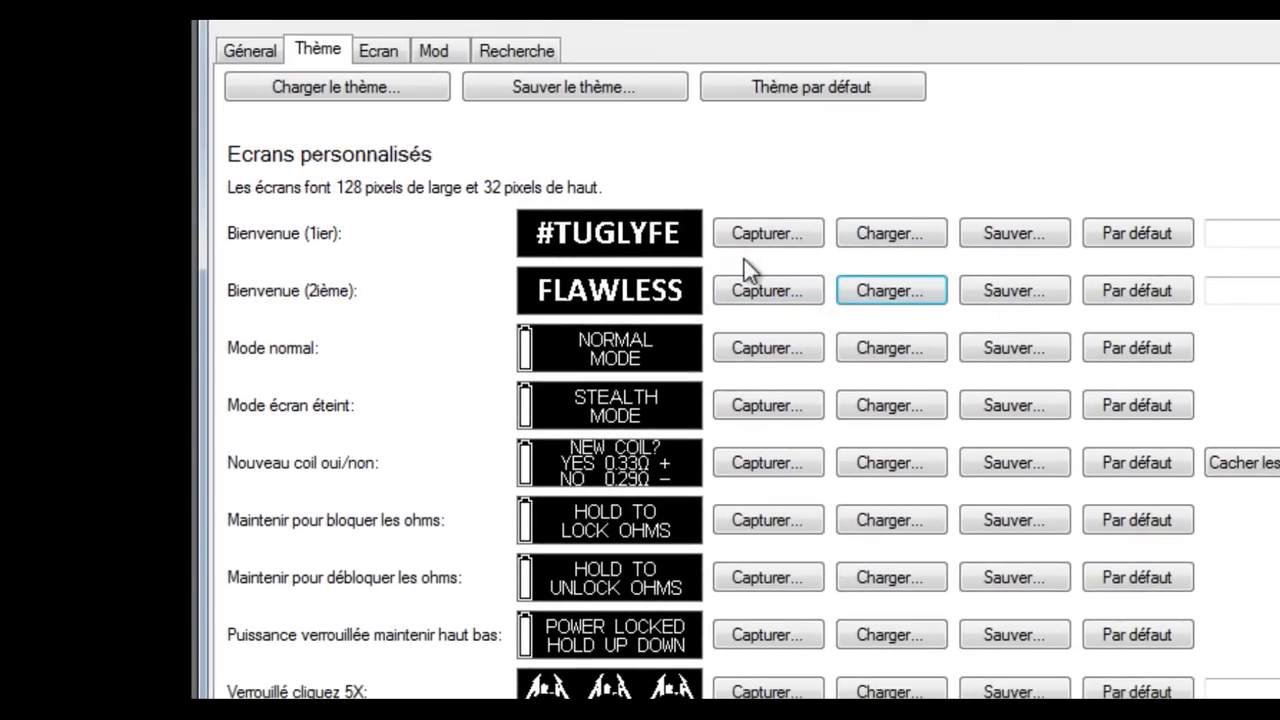
Replace the second welcome screen with the VAPE A L'ARH image and look over the other custom screens
click(888, 291)
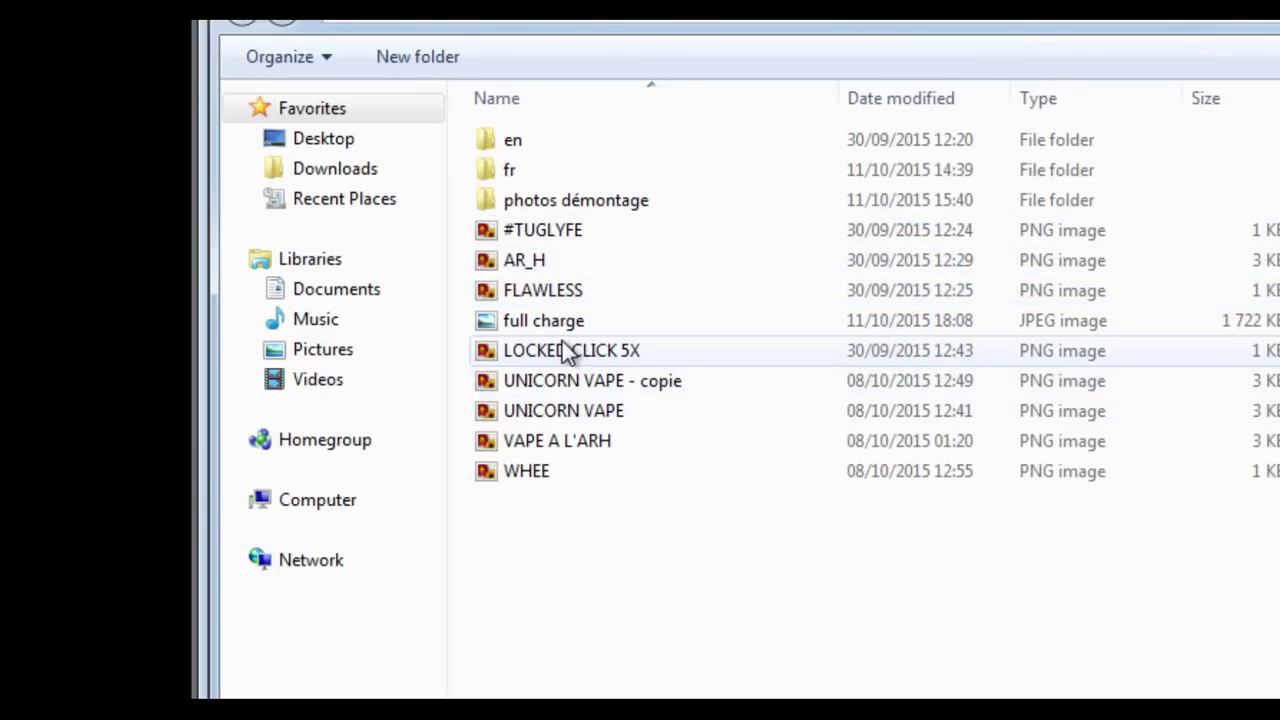
double_click(563, 441)
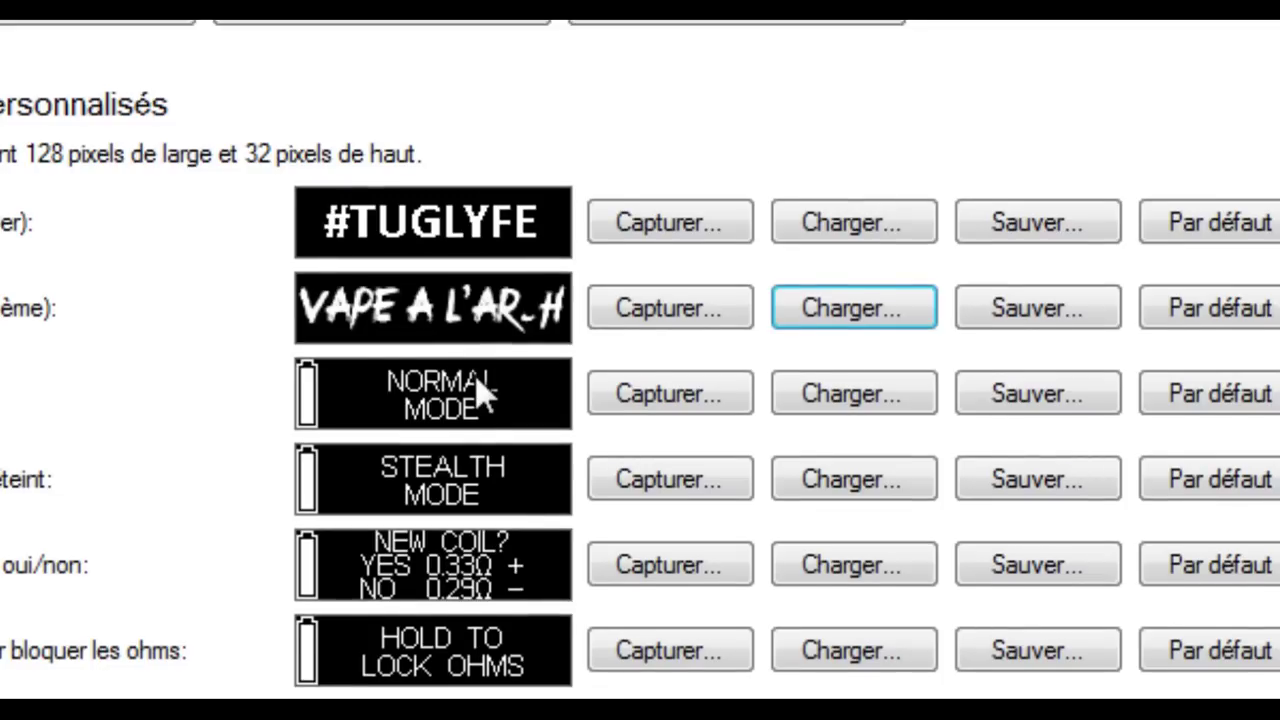
scroll(480, 389, down, 4)
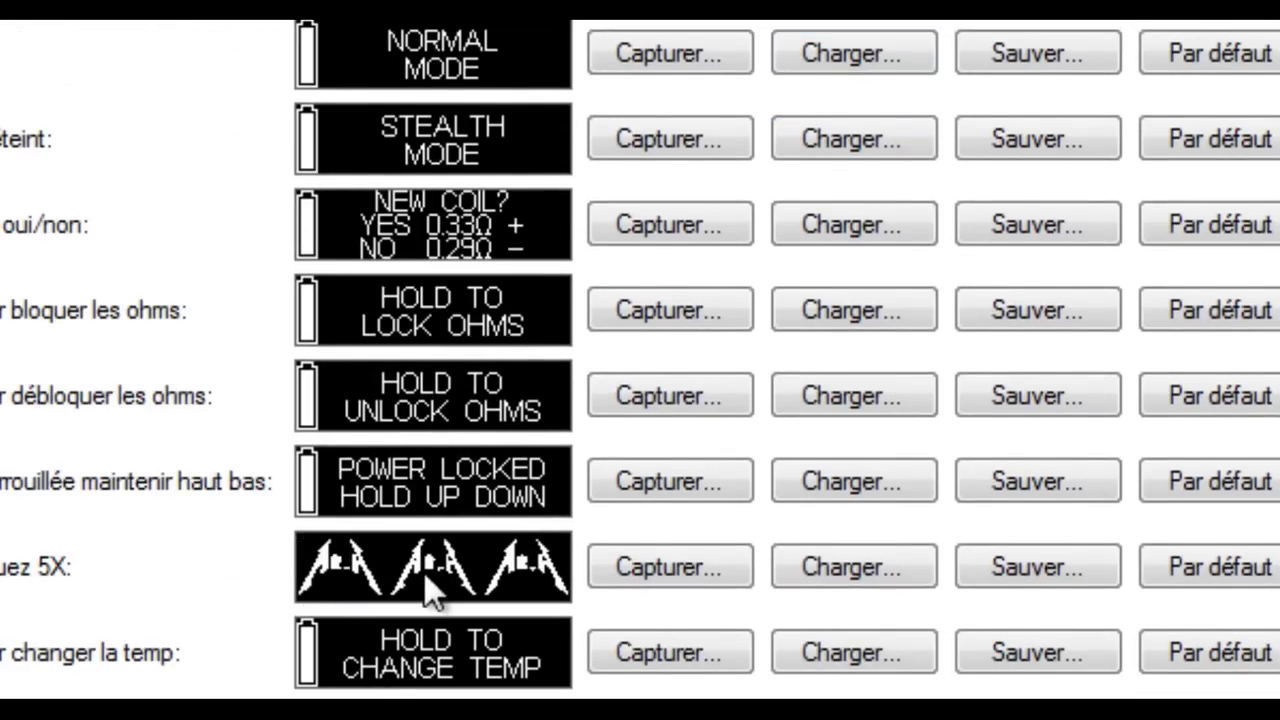
scroll(305, 585, up, 4)
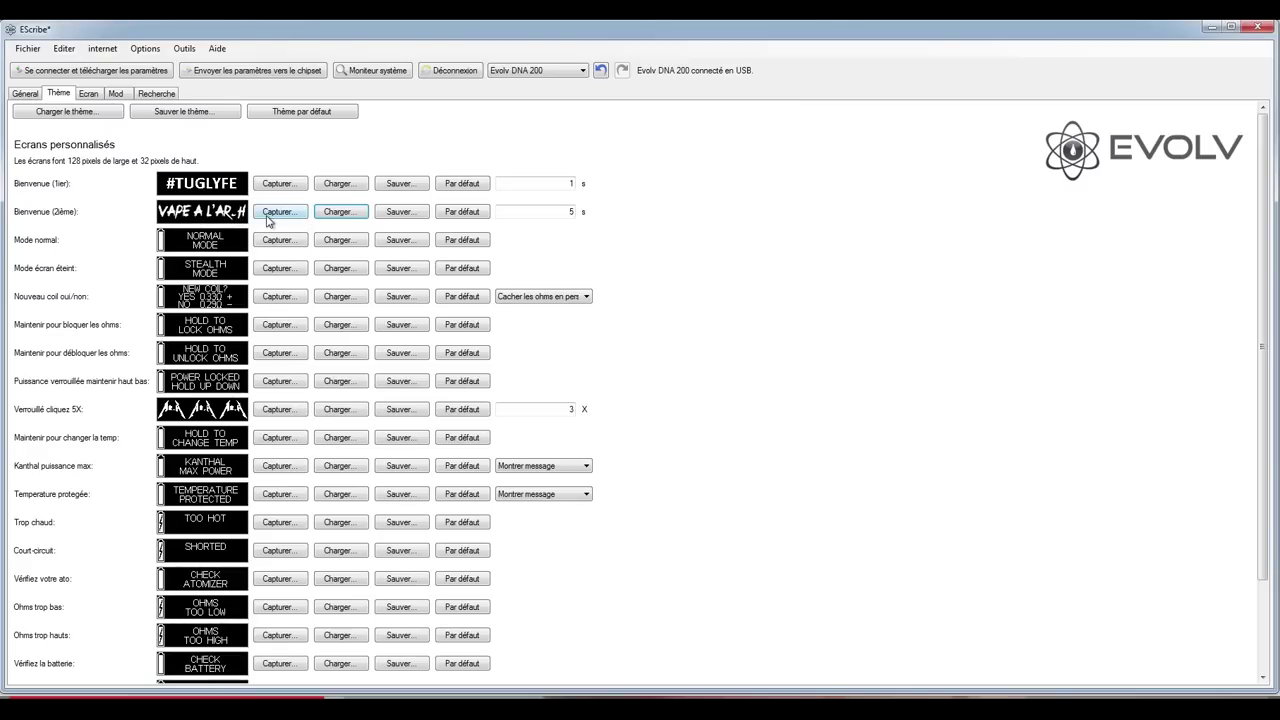
Load the FLAWLESS image as the second welcome screen again
click(347, 217)
click(340, 214)
click(215, 210)
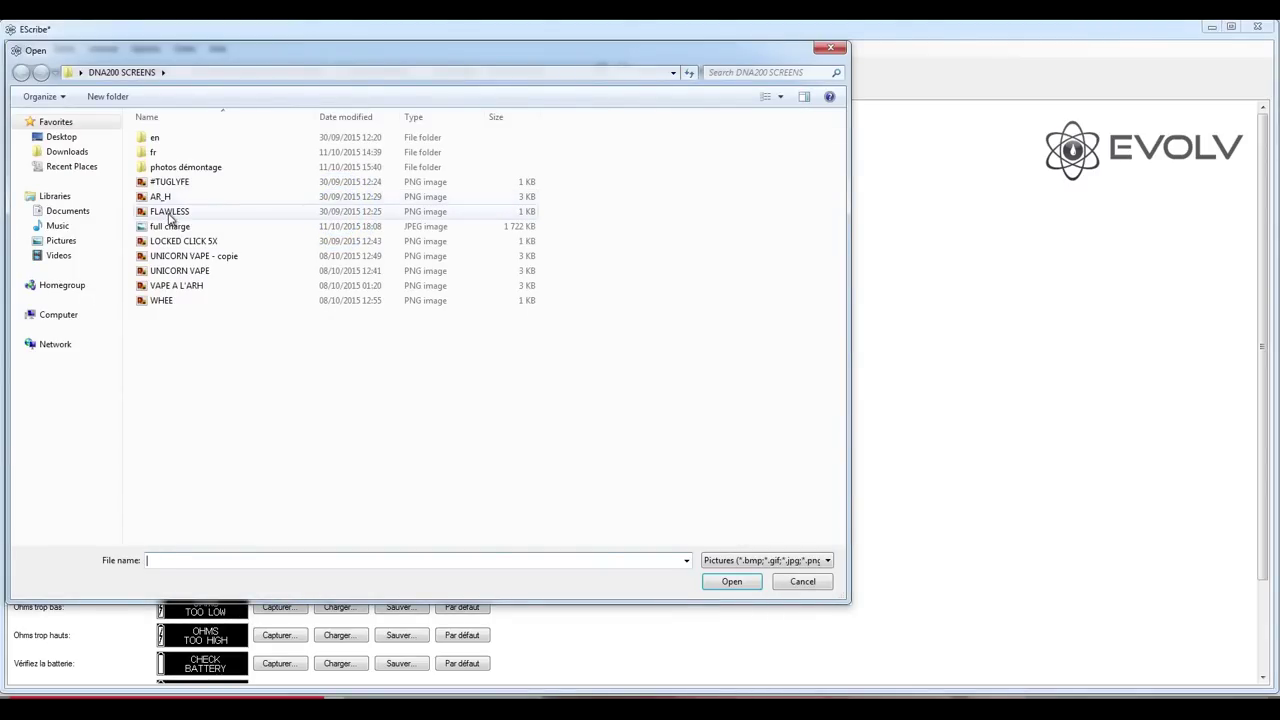
double_click(172, 213)
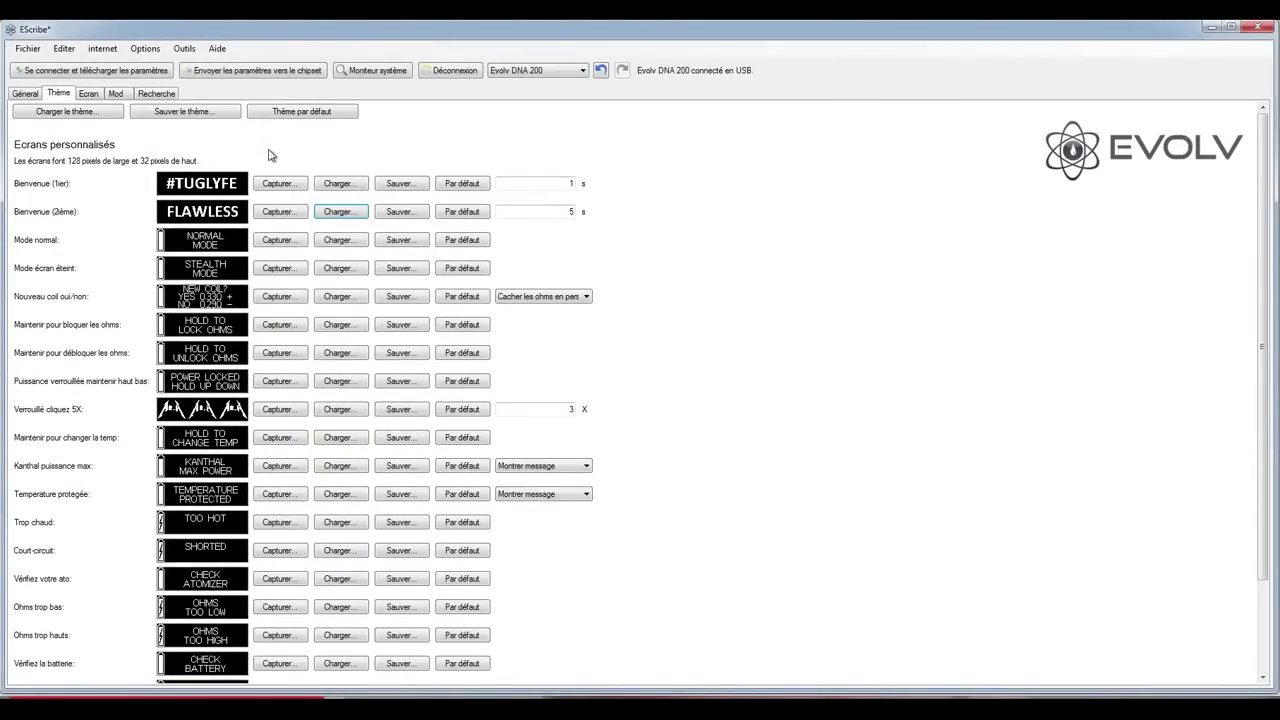
Reset all custom screens to the default theme, then download the settings stored on the DNA 200
click(334, 116)
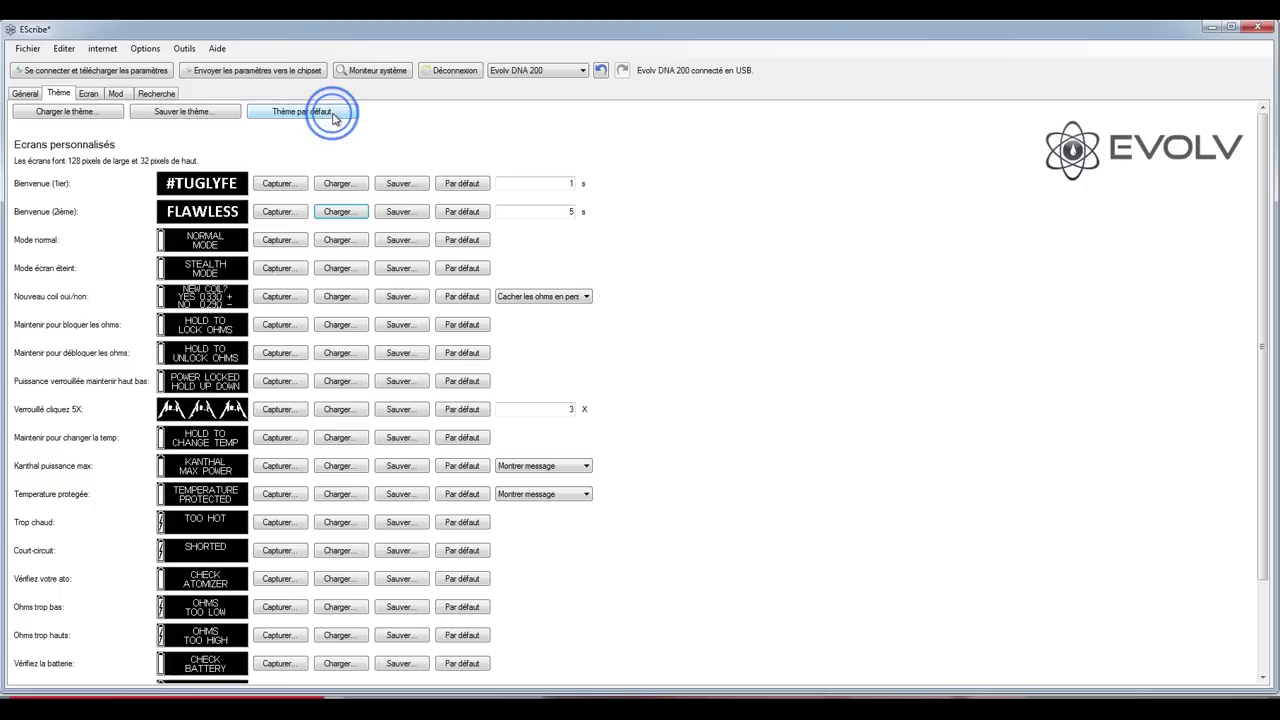
click(320, 117)
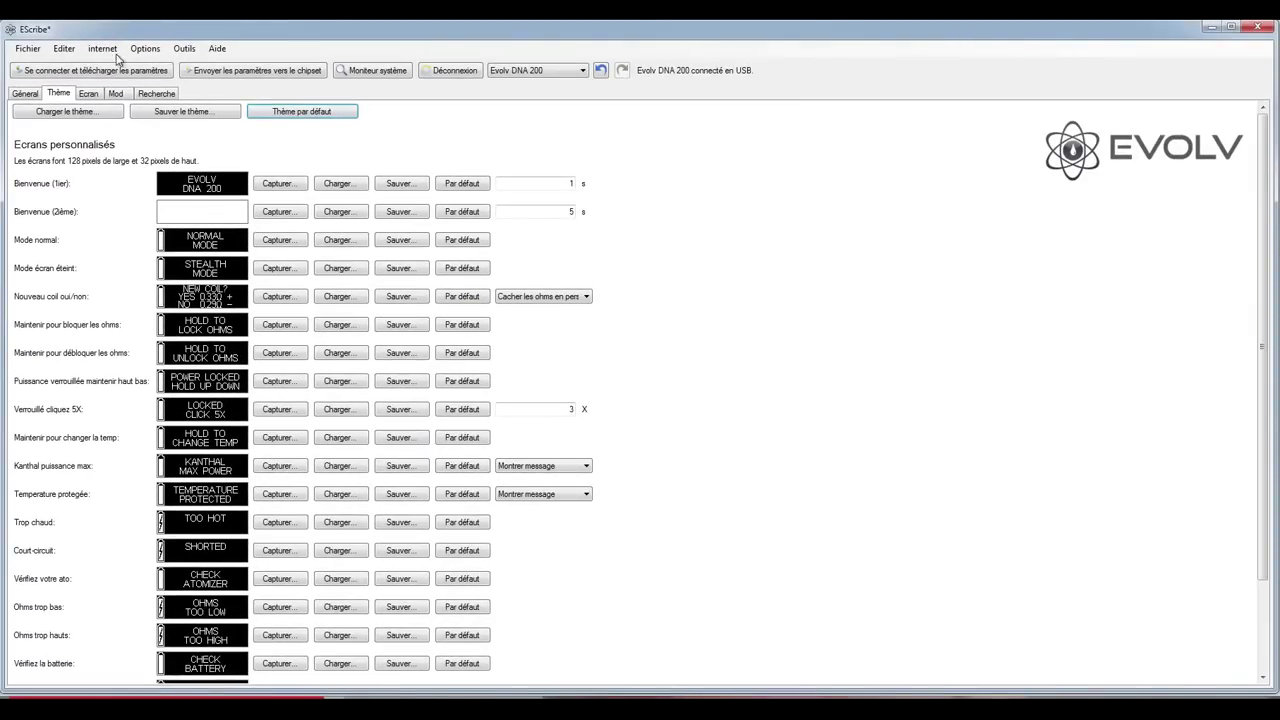
click(107, 74)
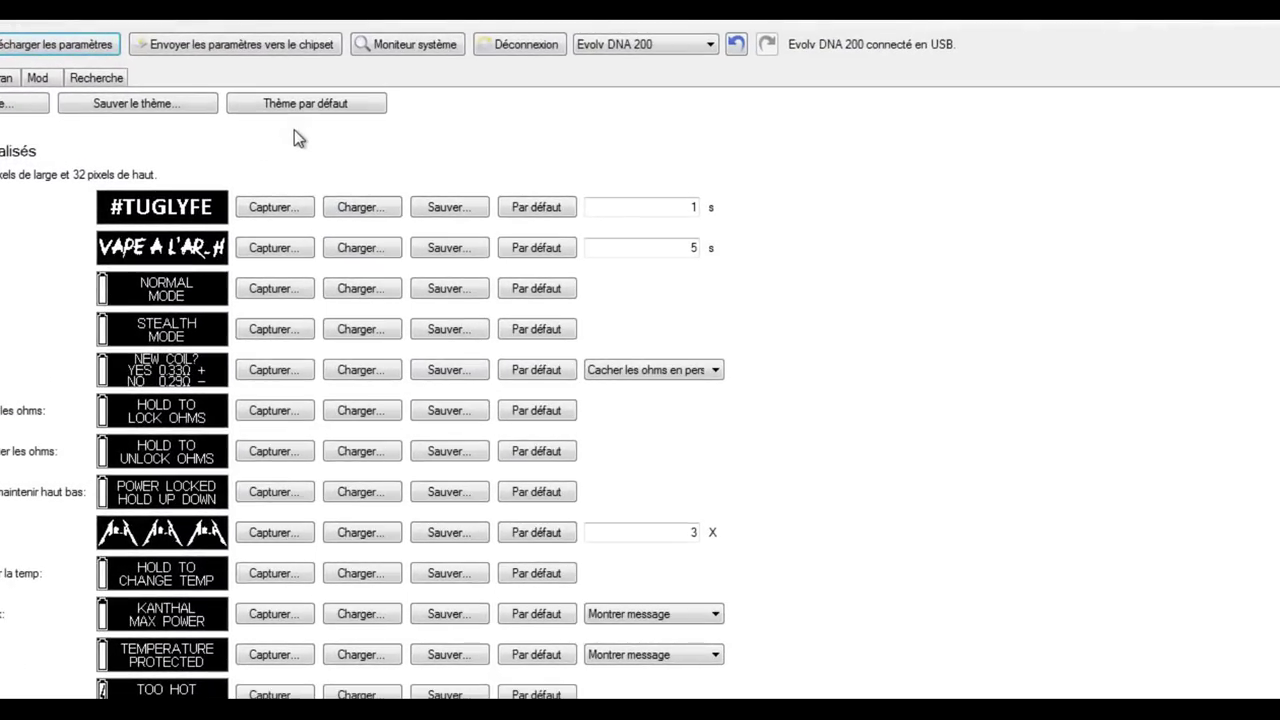
Point out the two welcome screens' duration fields and set the new coil screen to show the ohms (Montrer les ohms)
double_click(690, 209)
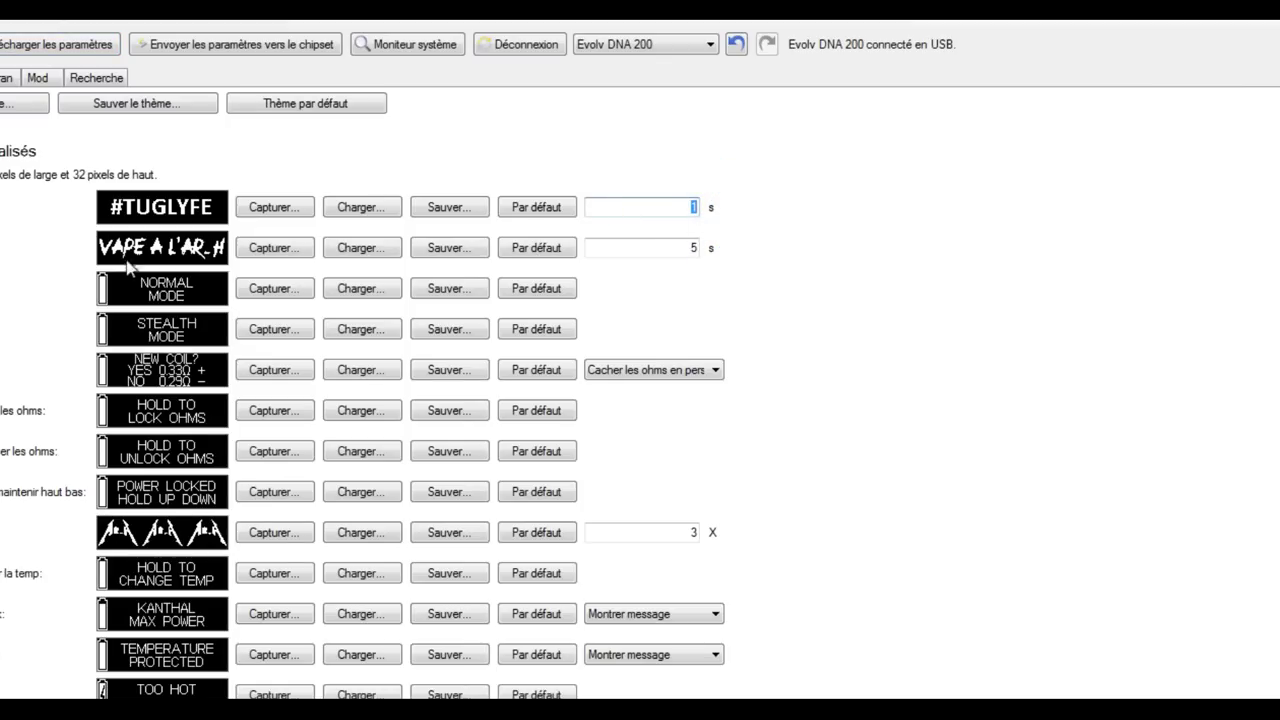
double_click(680, 249)
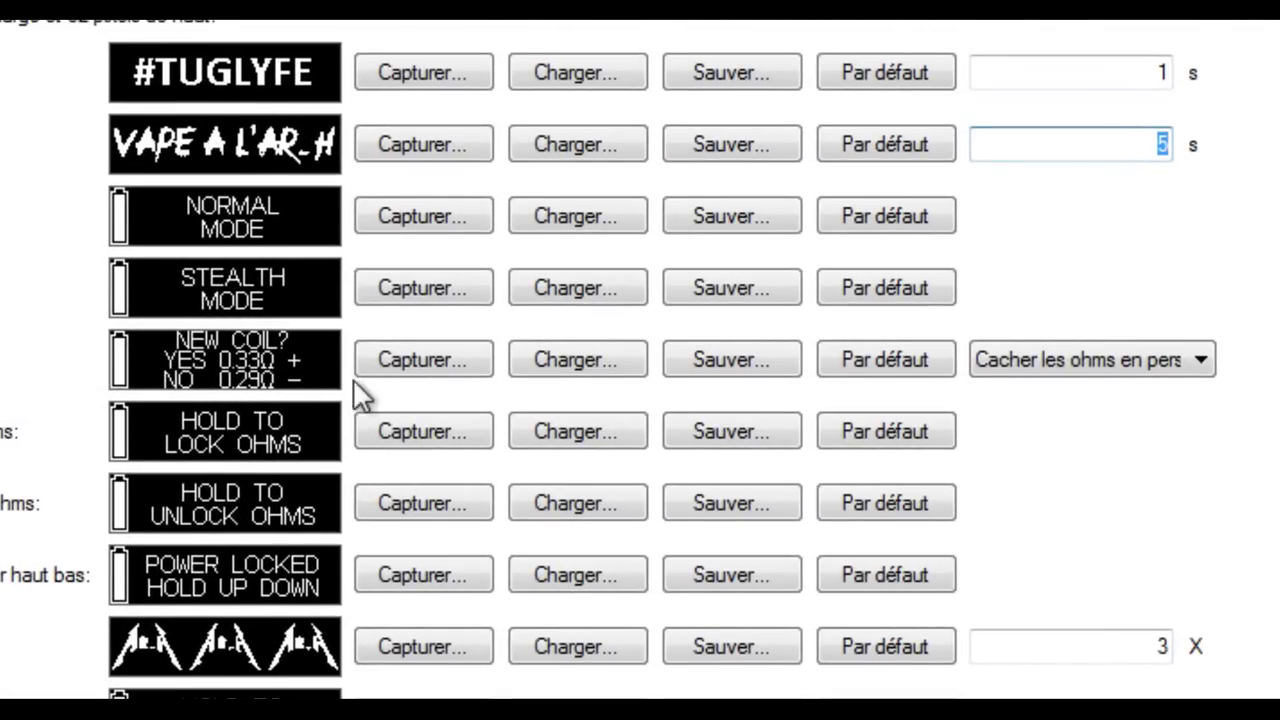
click(1068, 353)
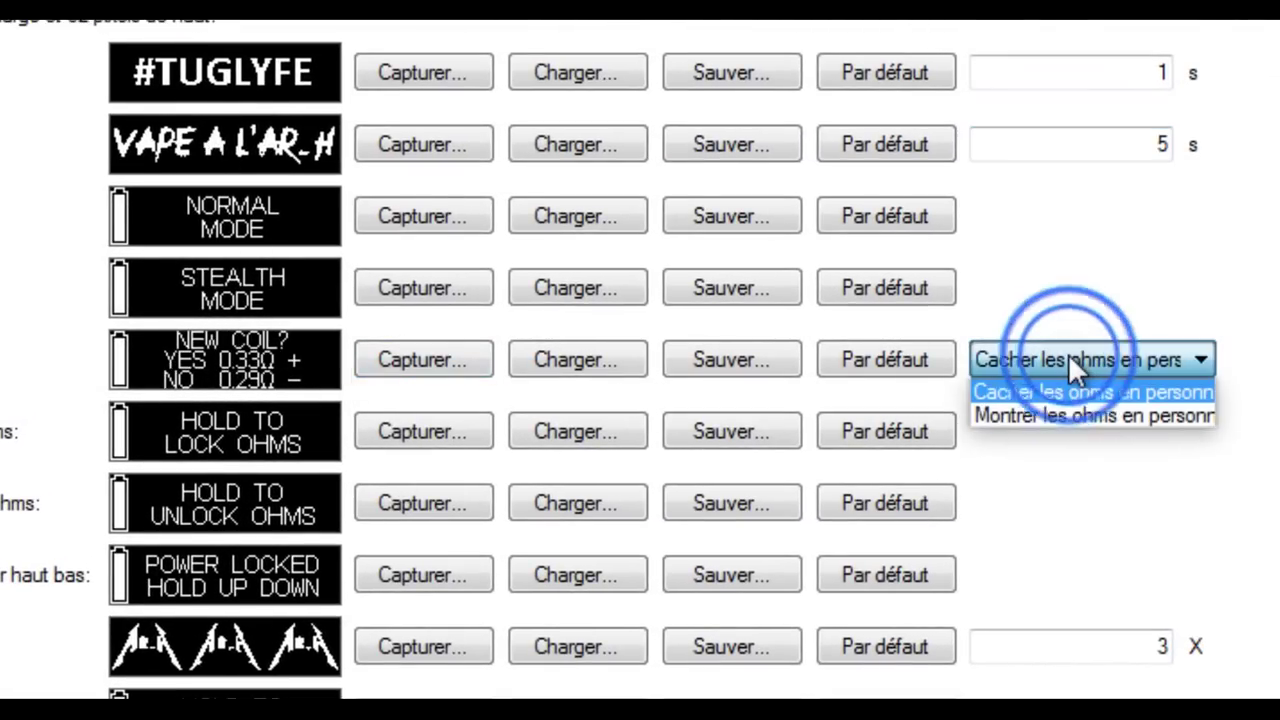
click(1037, 416)
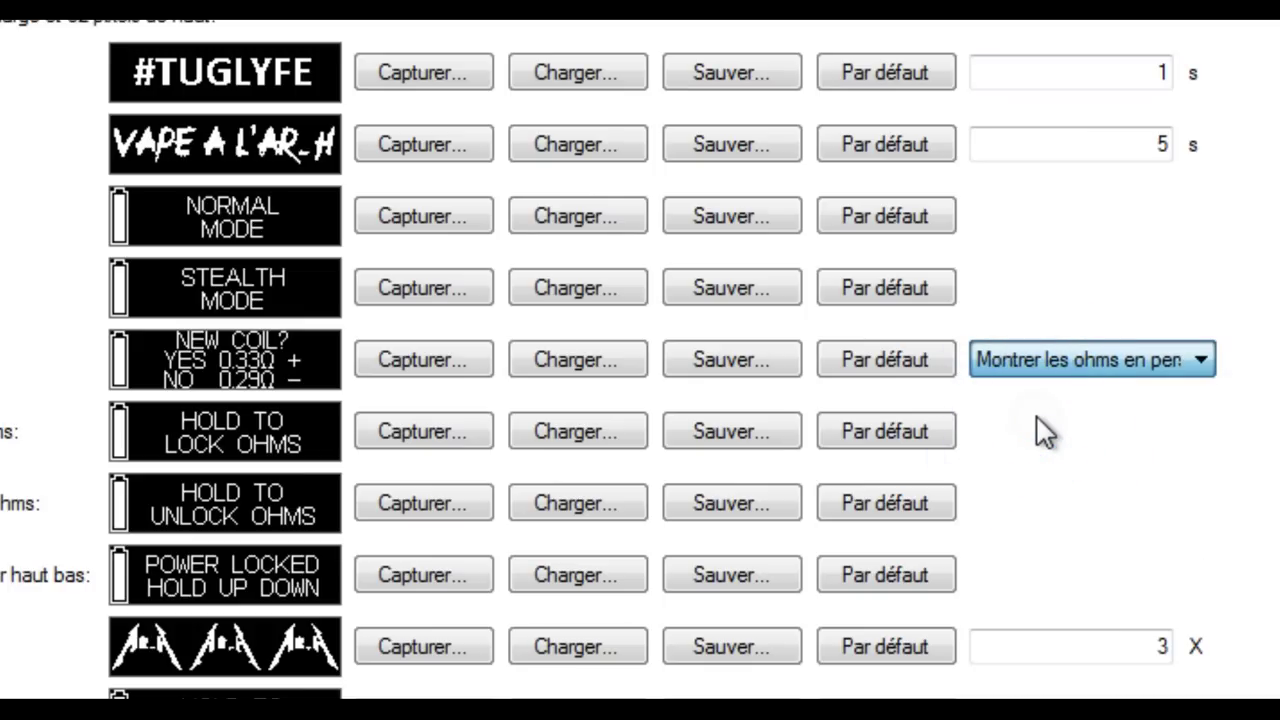
click(1039, 356)
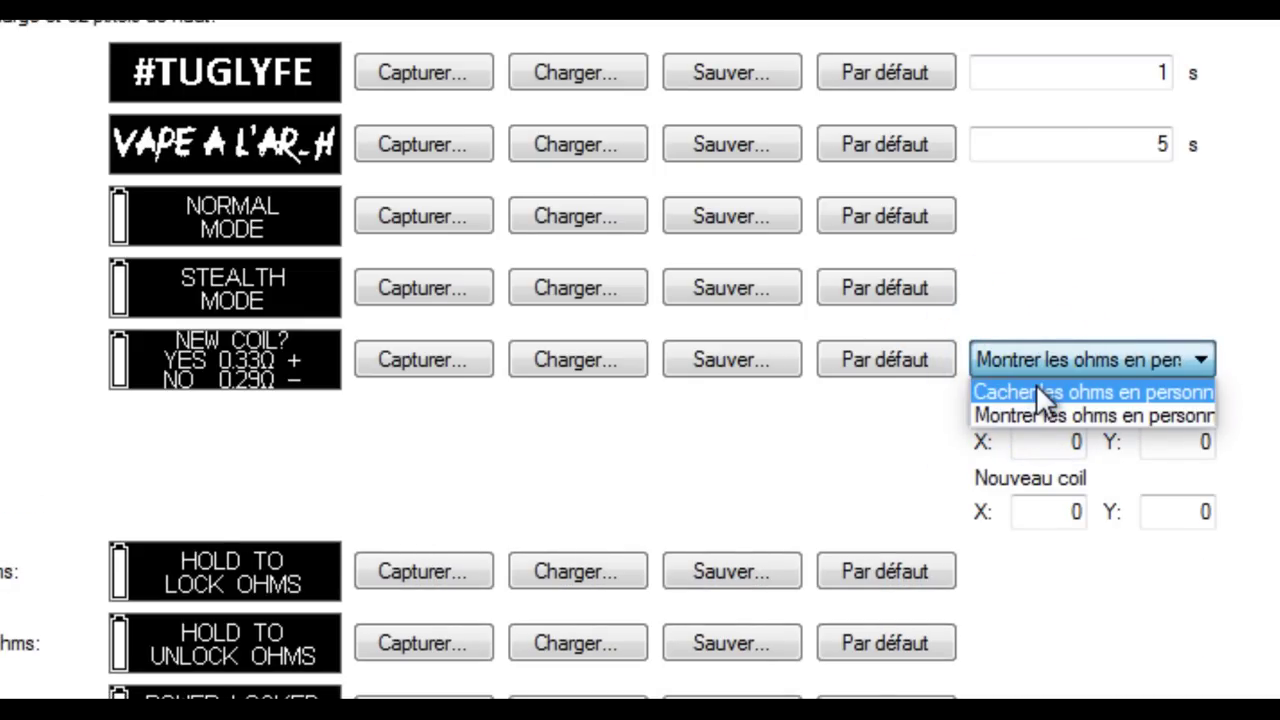
click(1016, 416)
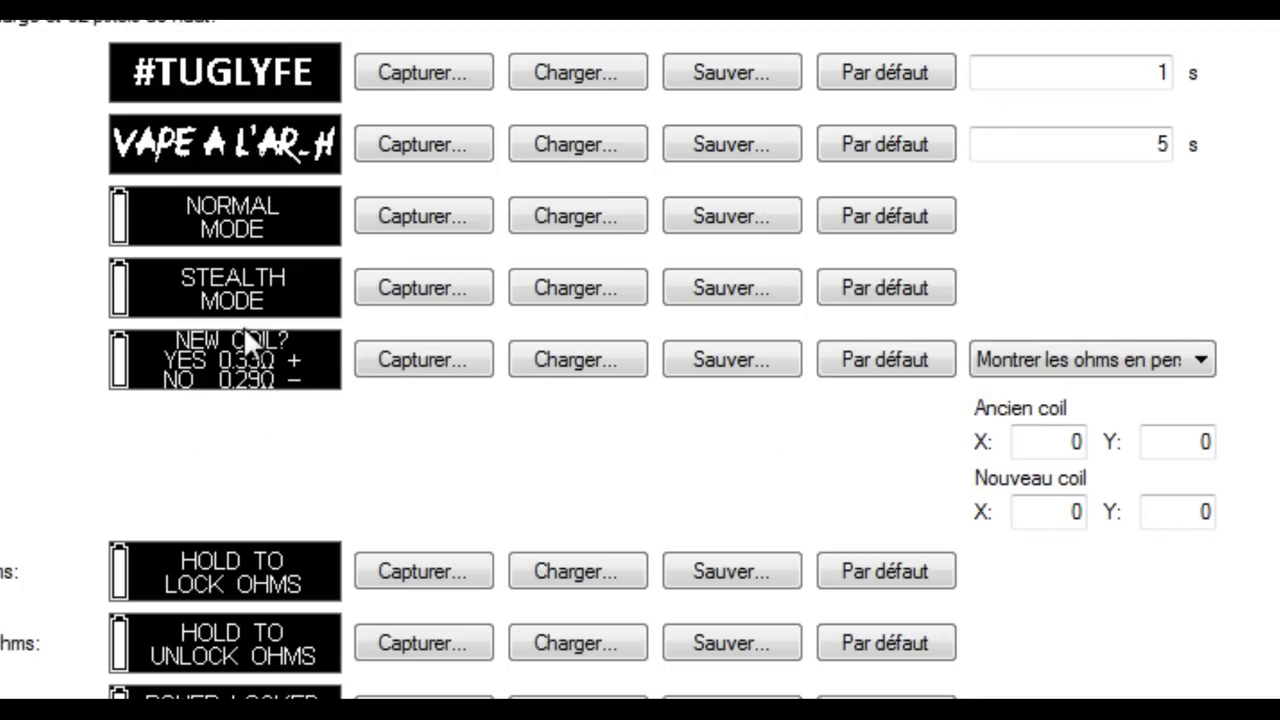
Inspect the X and Y position fields for the old and new coil, then set the new coil screen to hide the ohms
click(1075, 441)
double_click(1165, 443)
double_click(1060, 443)
double_click(1210, 443)
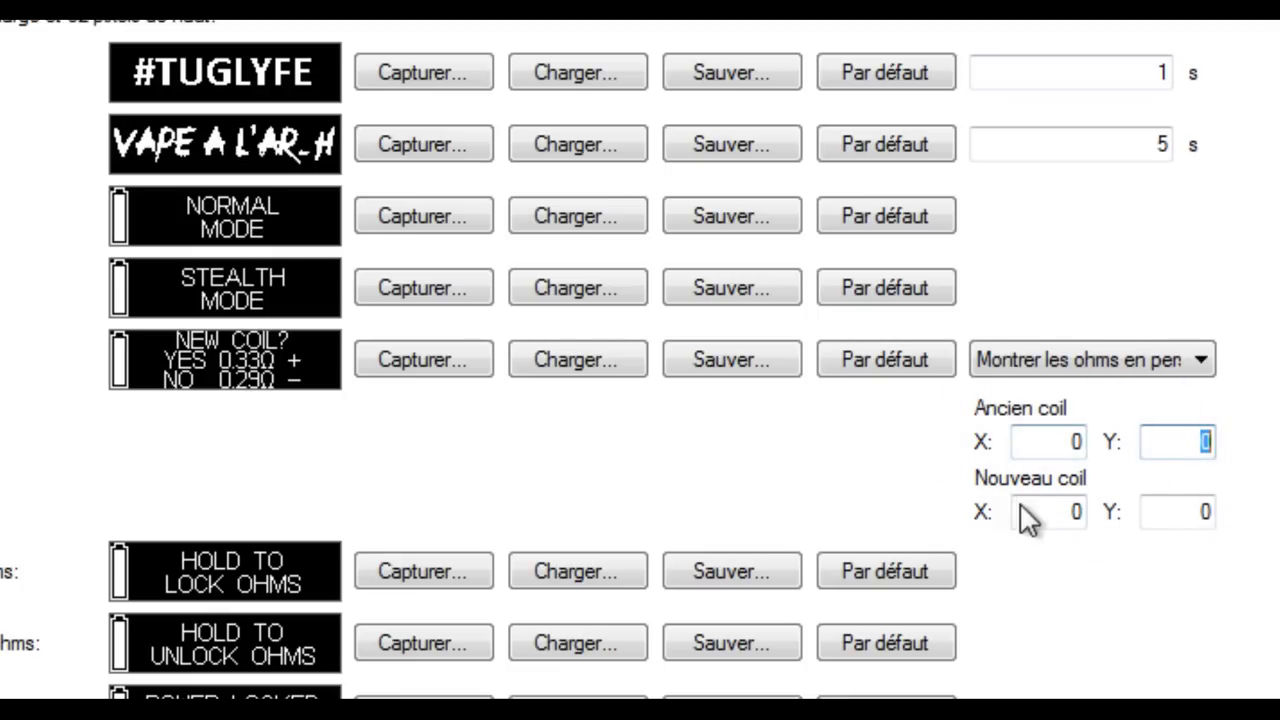
double_click(1063, 513)
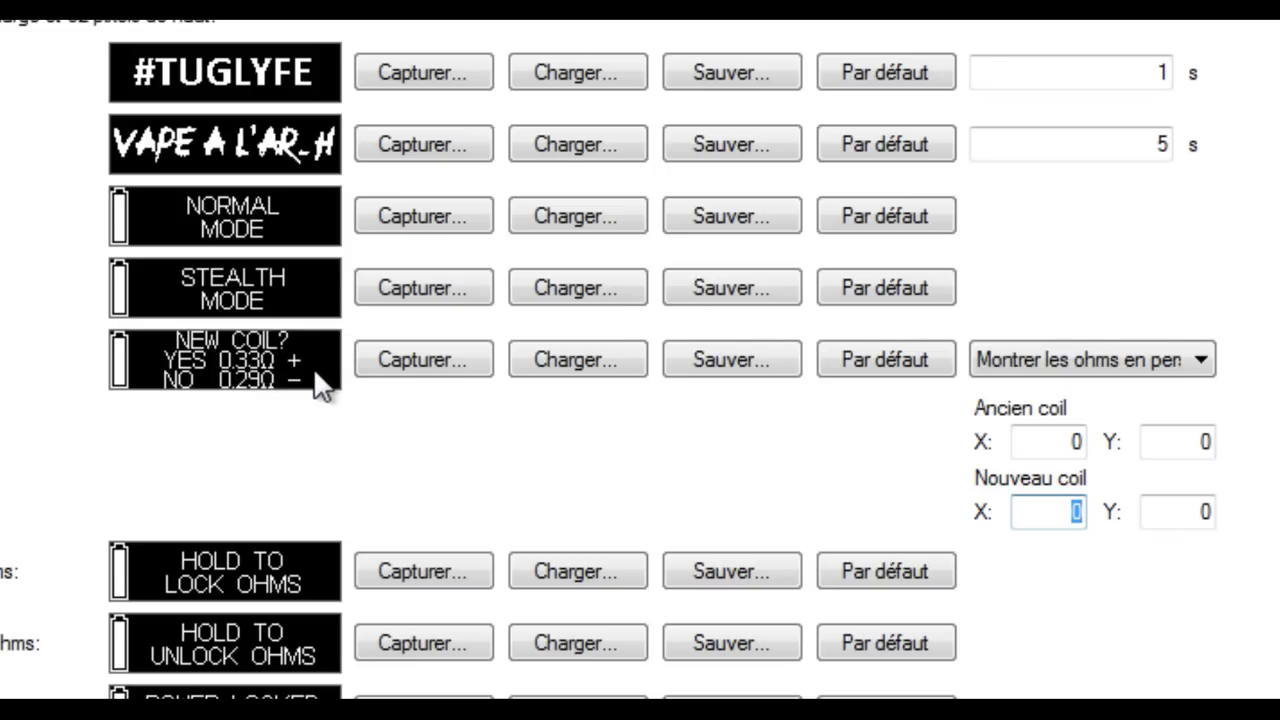
double_click(1079, 441)
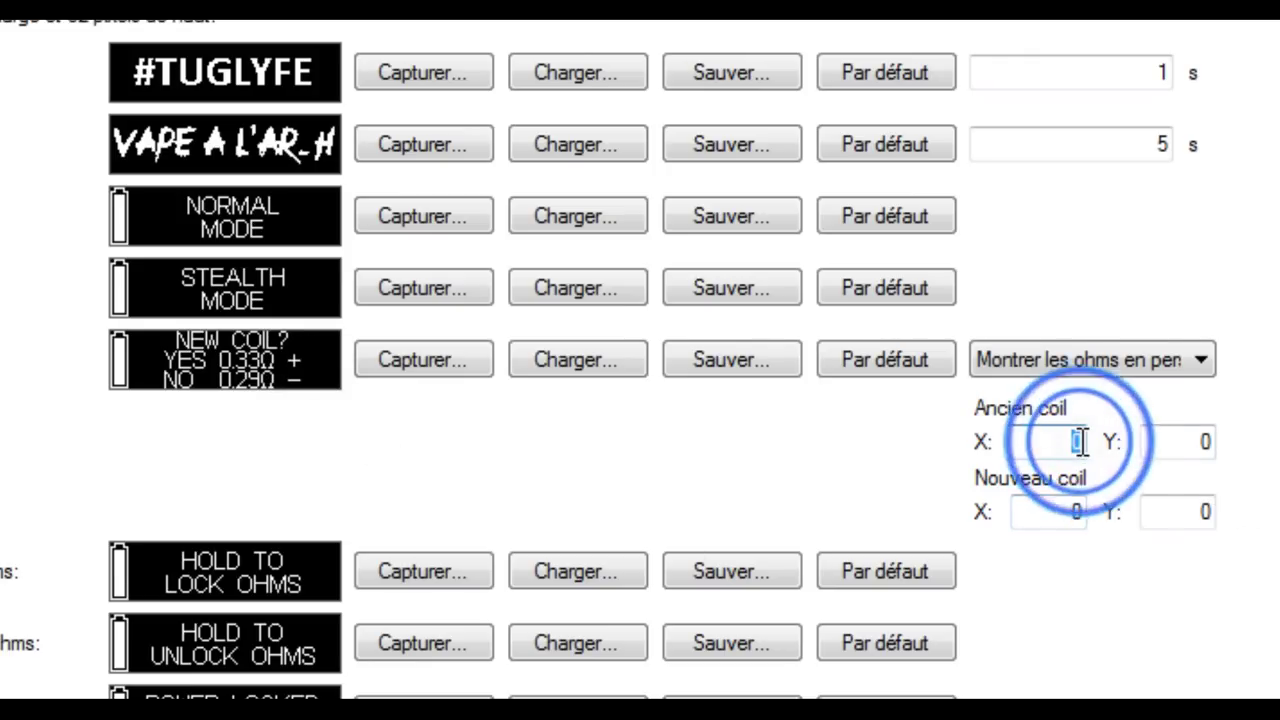
click(1039, 350)
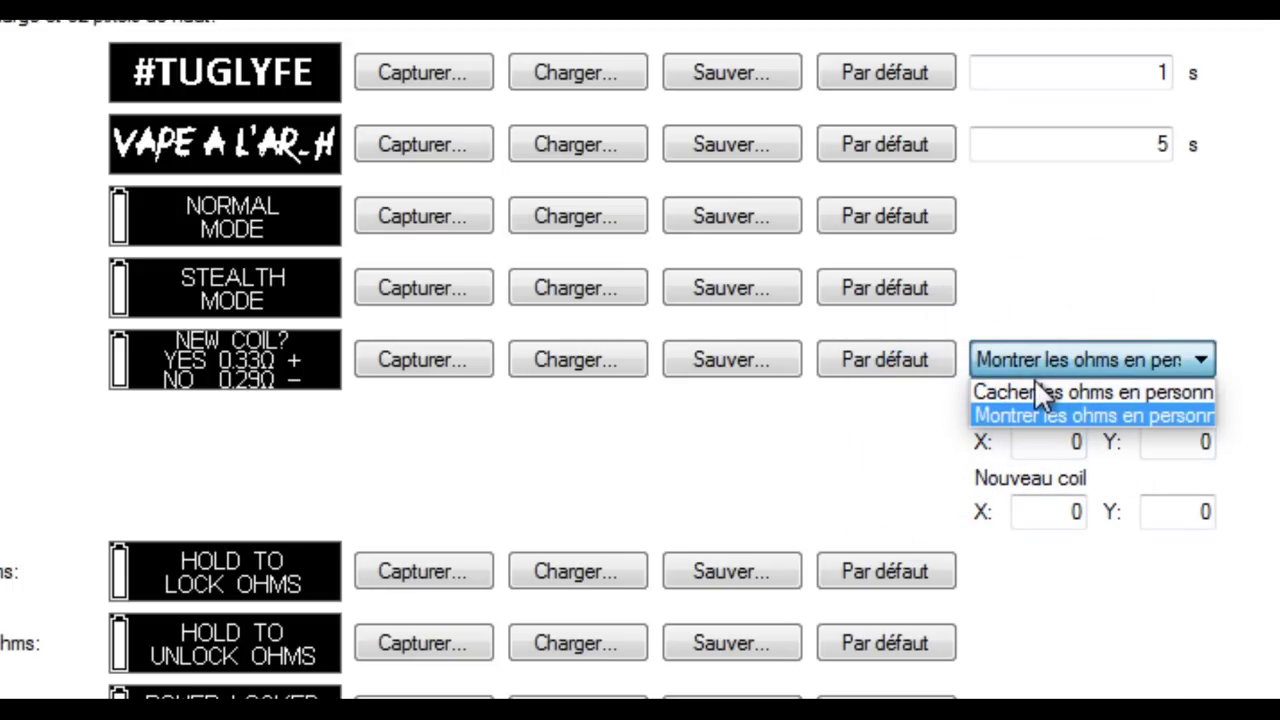
click(1033, 390)
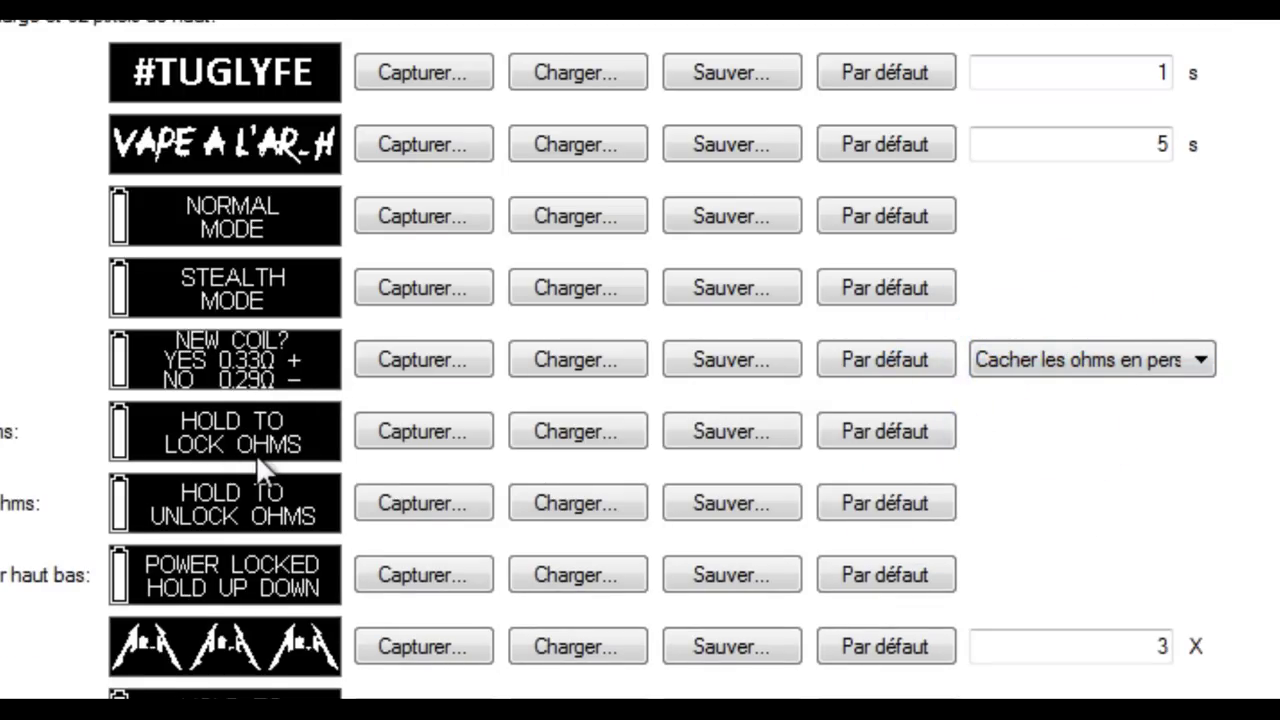
Inspect the repeat count field of the 5-click lock screen and the message display options of the Kanthal max power screen
scroll(256, 454, down, 3)
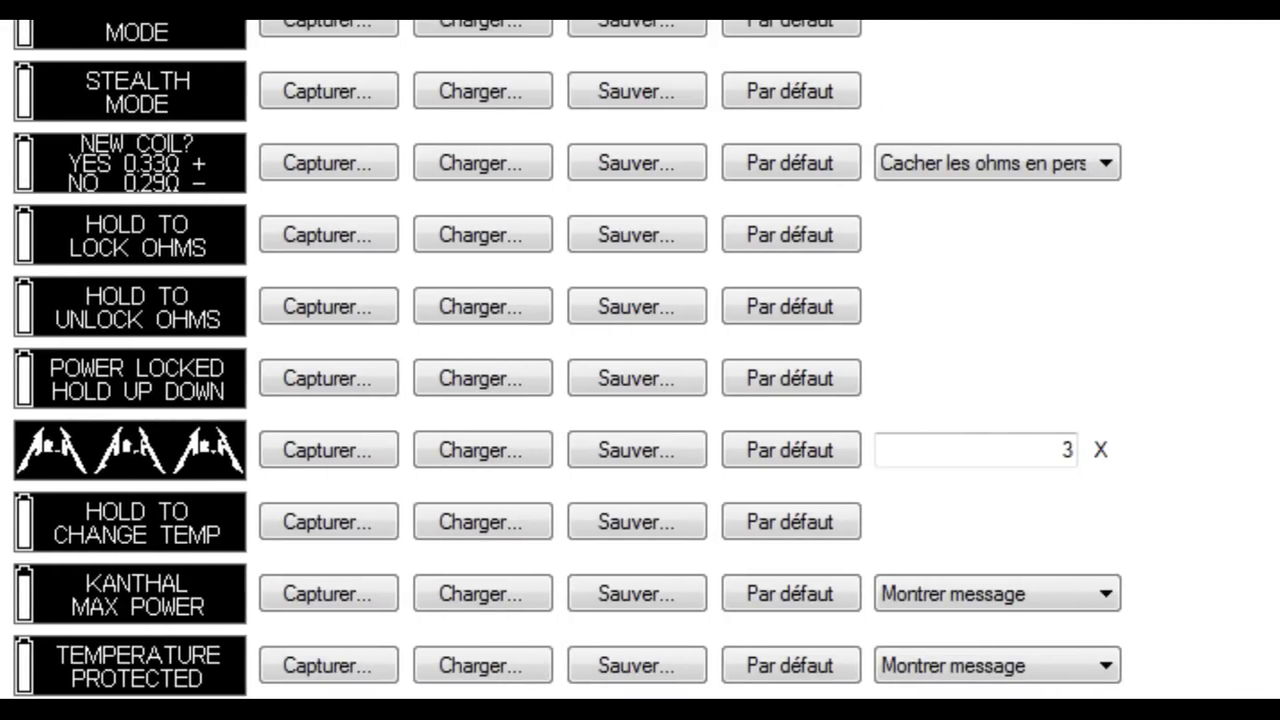
double_click(1100, 455)
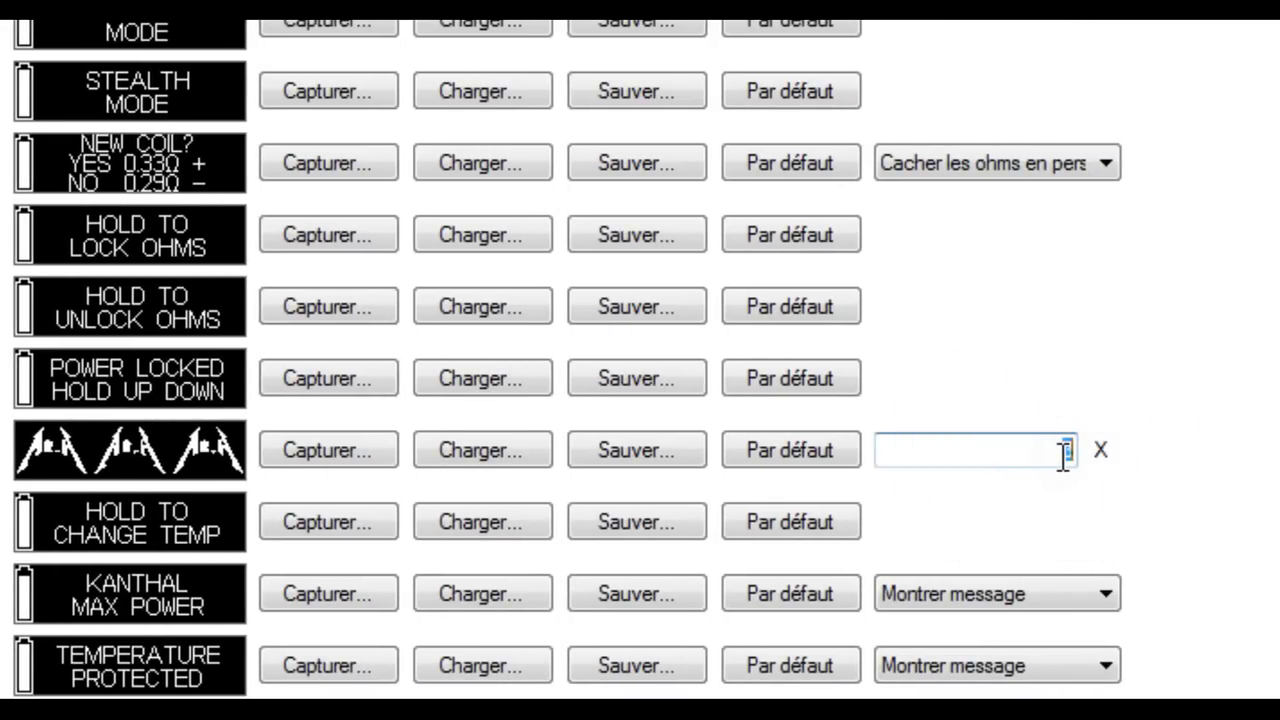
scroll(600, 509, down, 2)
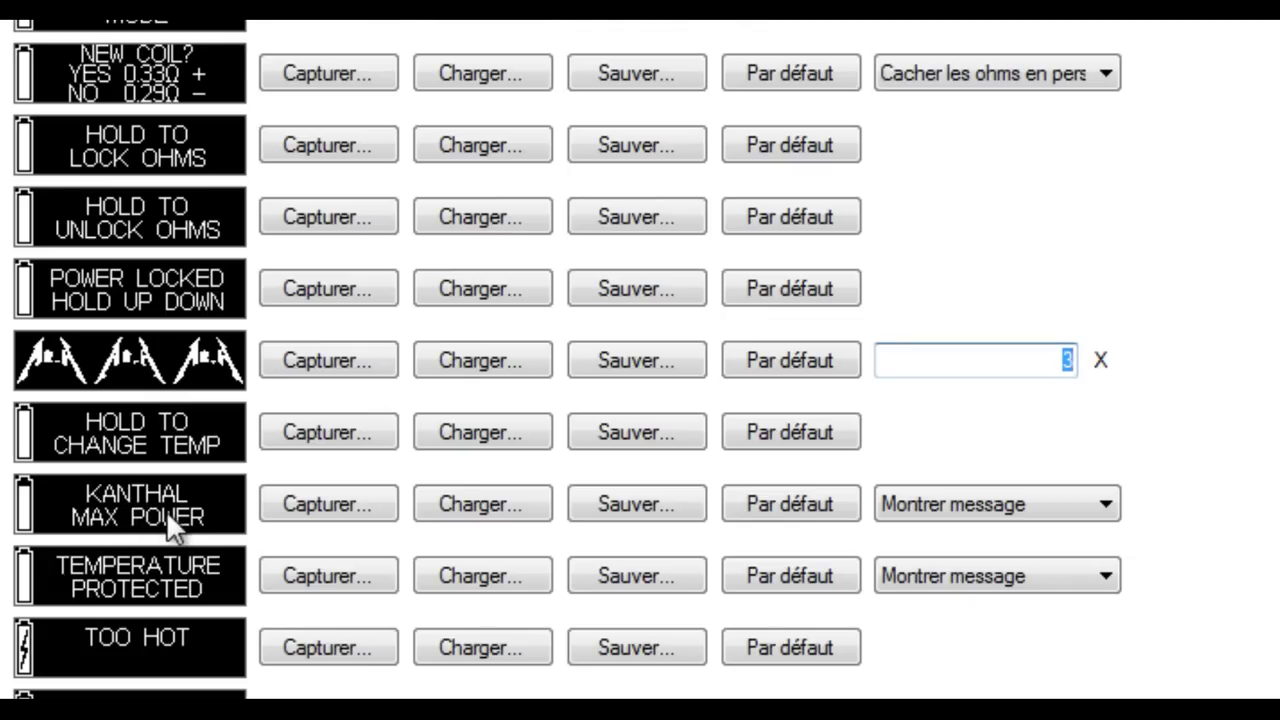
click(1030, 507)
click(969, 462)
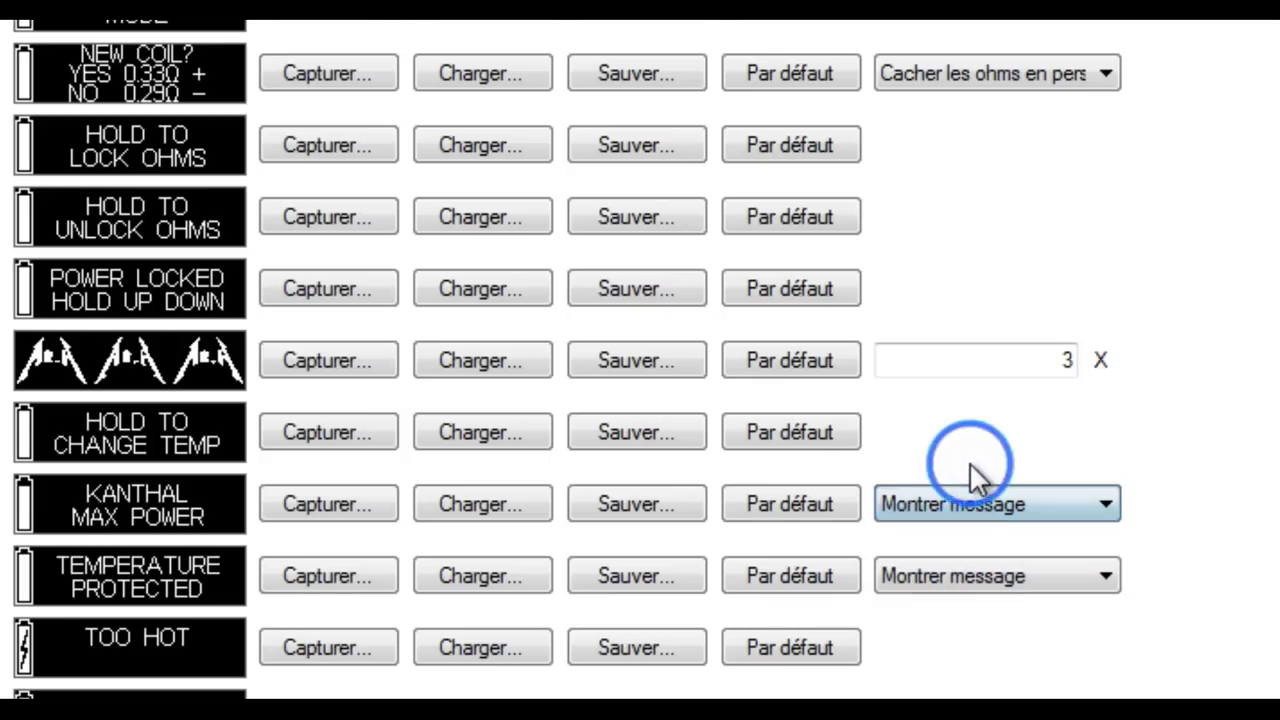
Inspect the message display options of the temperature protected screen, and review the remaining warning screens down to the end of the theme list
click(985, 578)
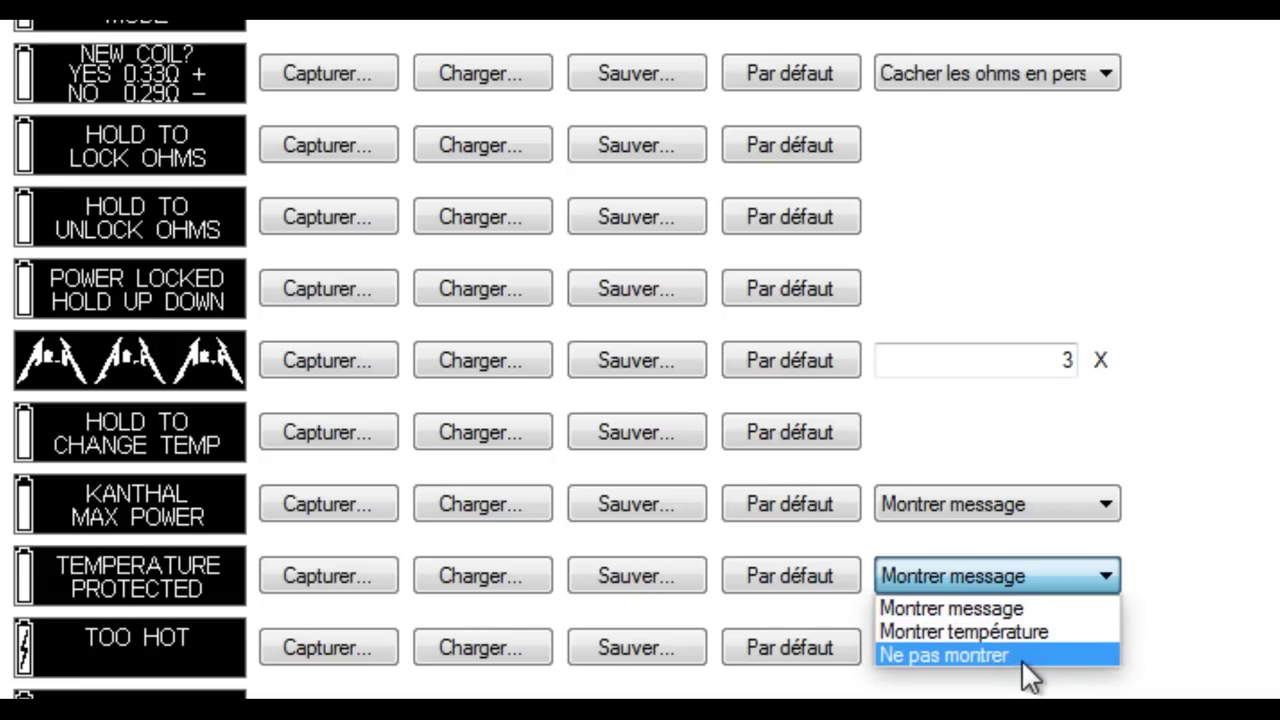
click(1211, 589)
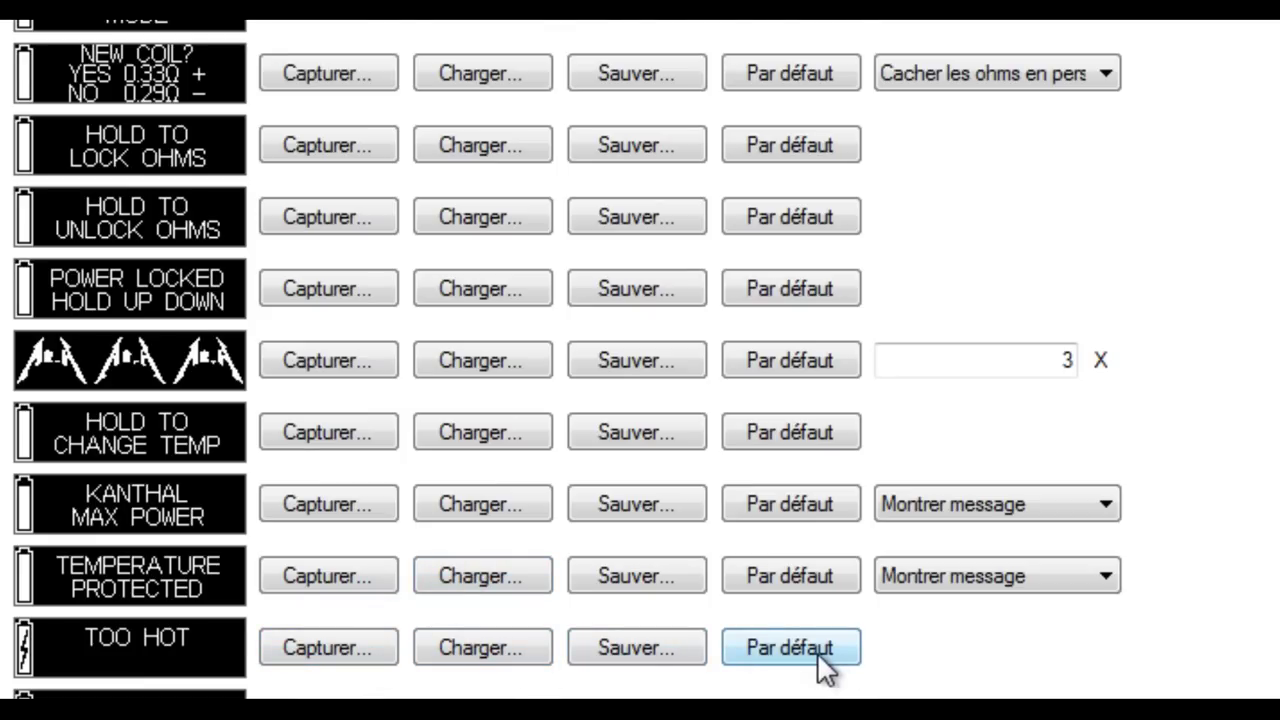
scroll(556, 635, down, 3)
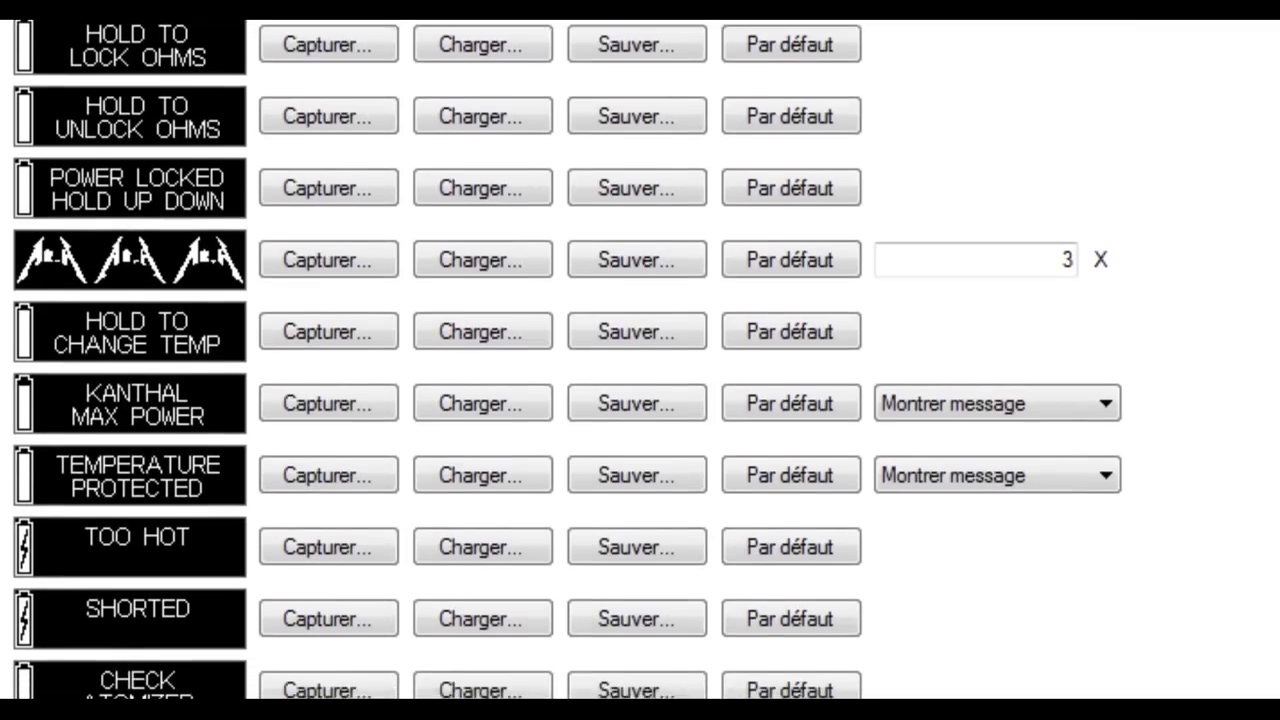
scroll(567, 359, down, 4)
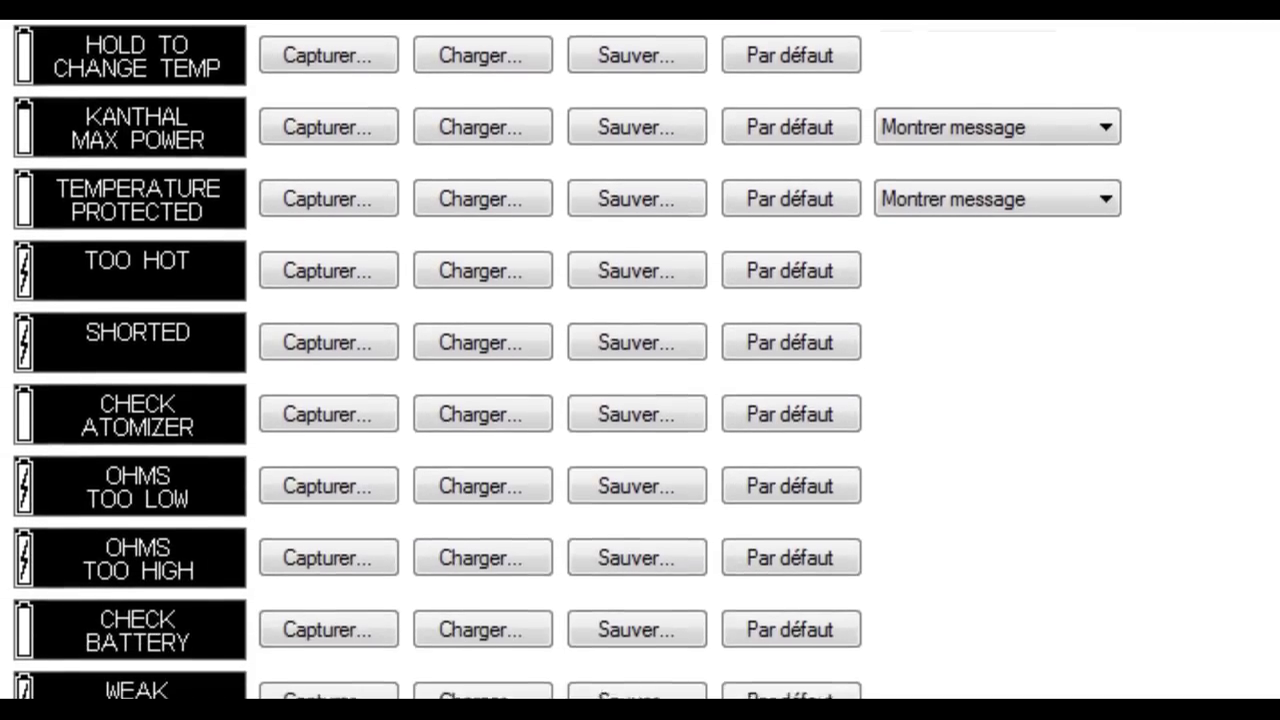
scroll(237, 612, down, 3)
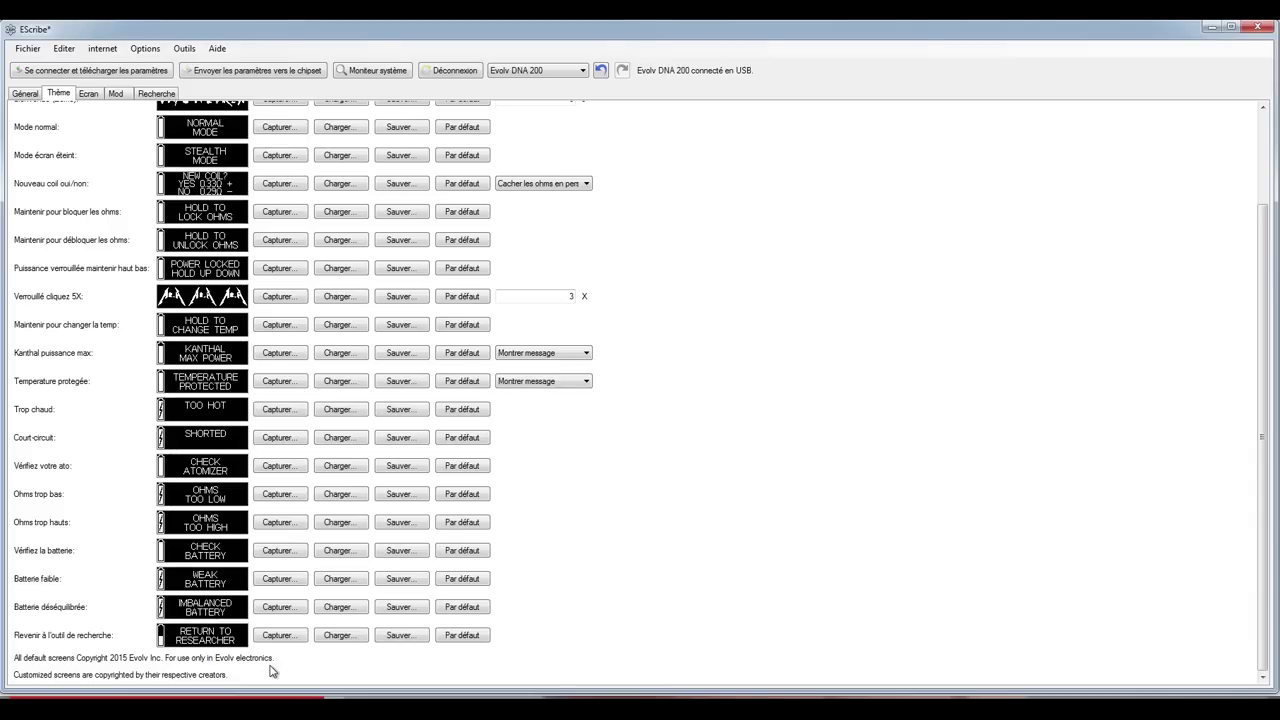
Open the dialog for saving the theme as an ecigtheme file, and close it without saving
scroll(262, 268, up, 3)
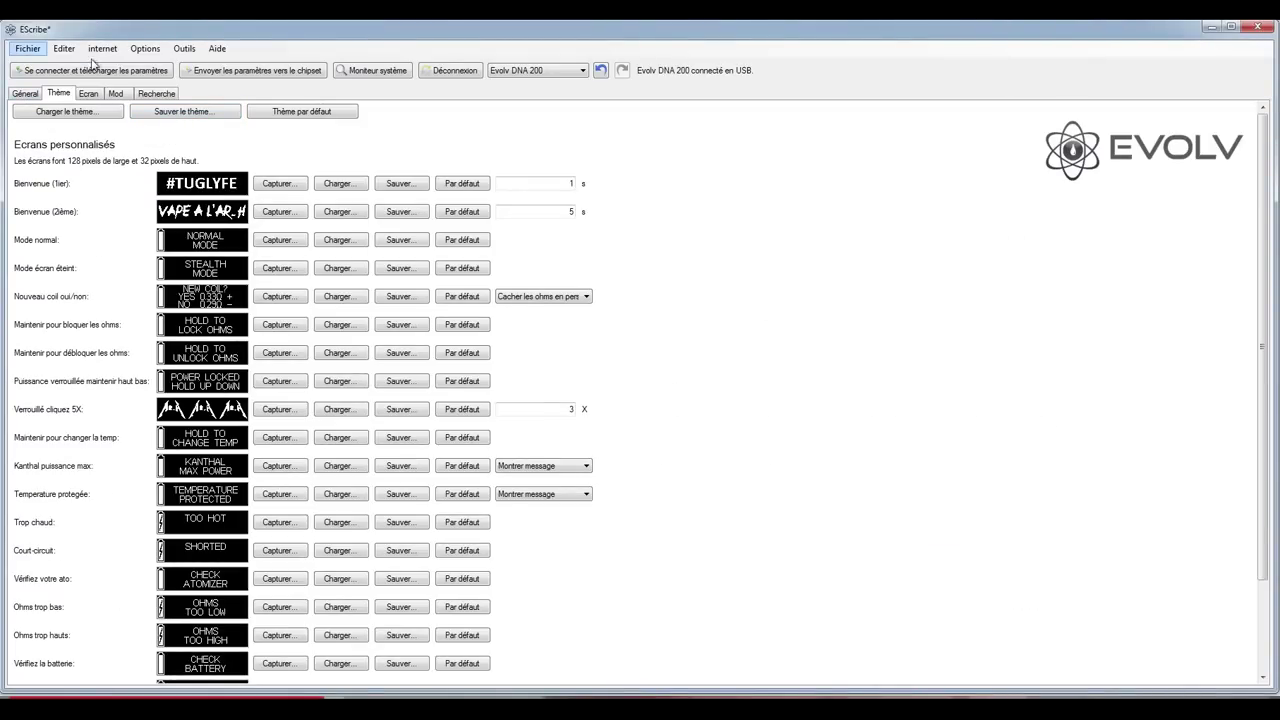
click(176, 112)
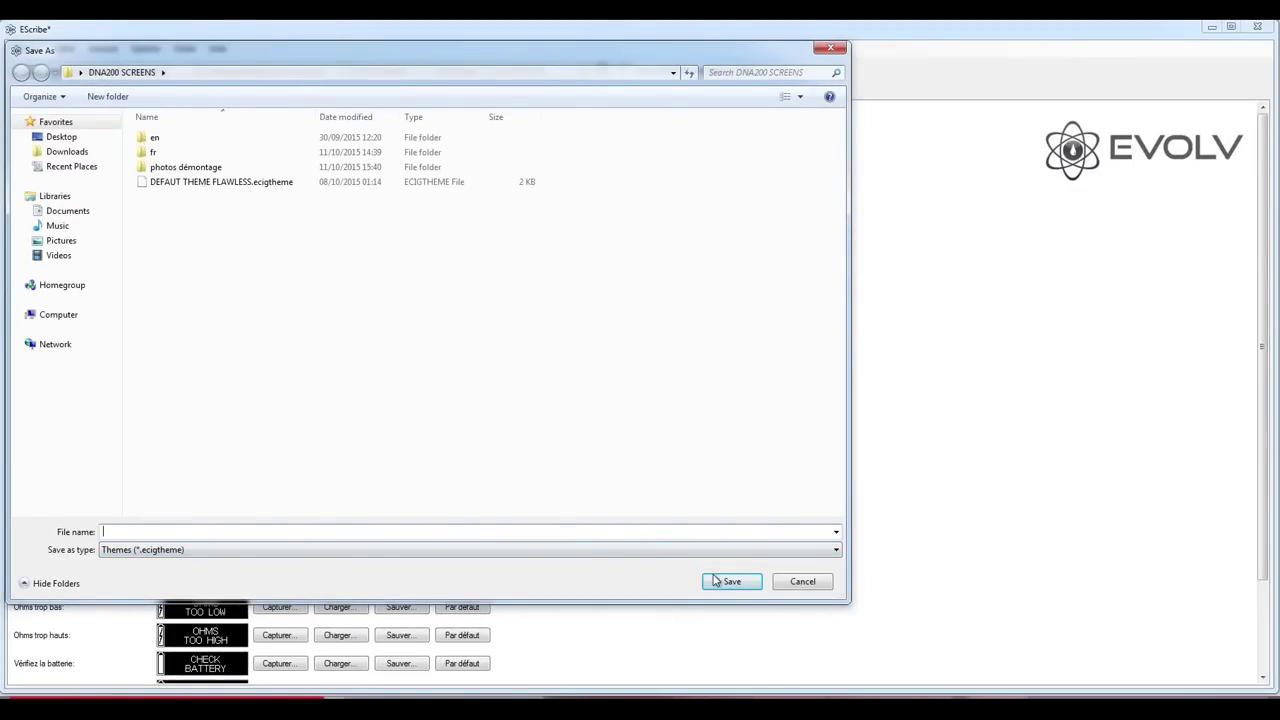
click(817, 581)
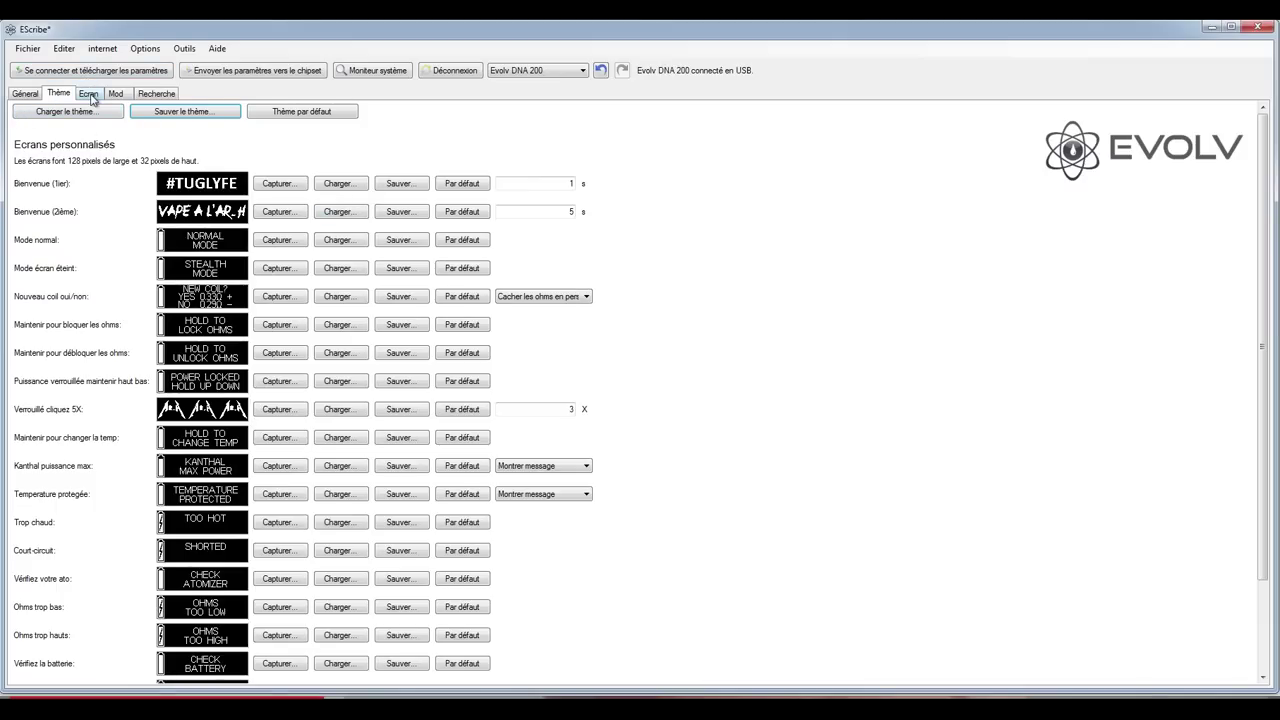
Set the display orientation to Droite in the screen settings and send the settings to the chipset
click(89, 94)
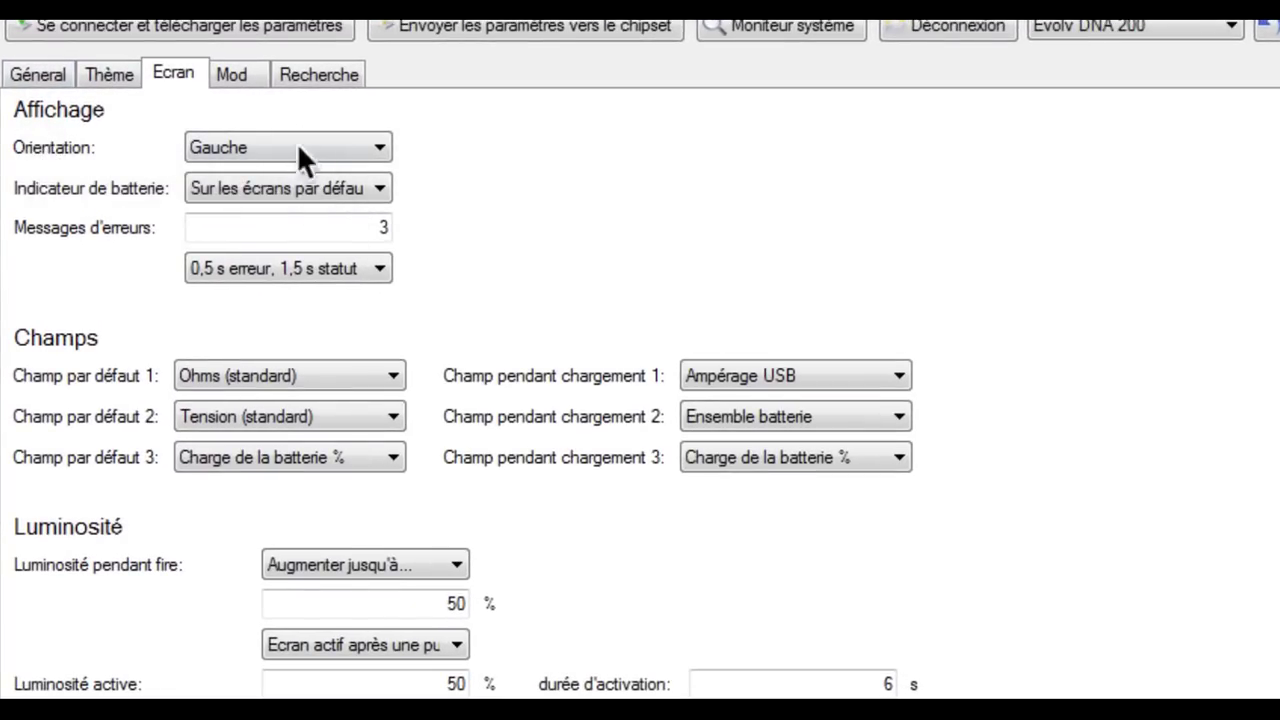
click(298, 147)
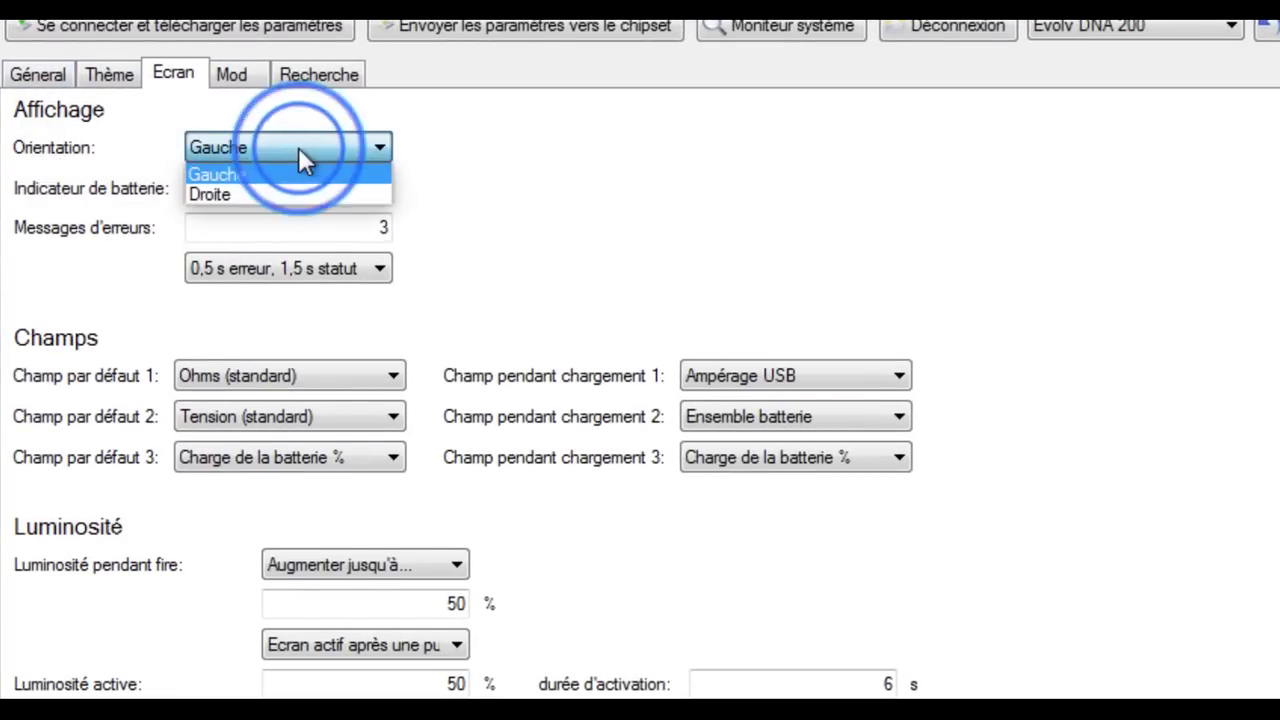
click(230, 196)
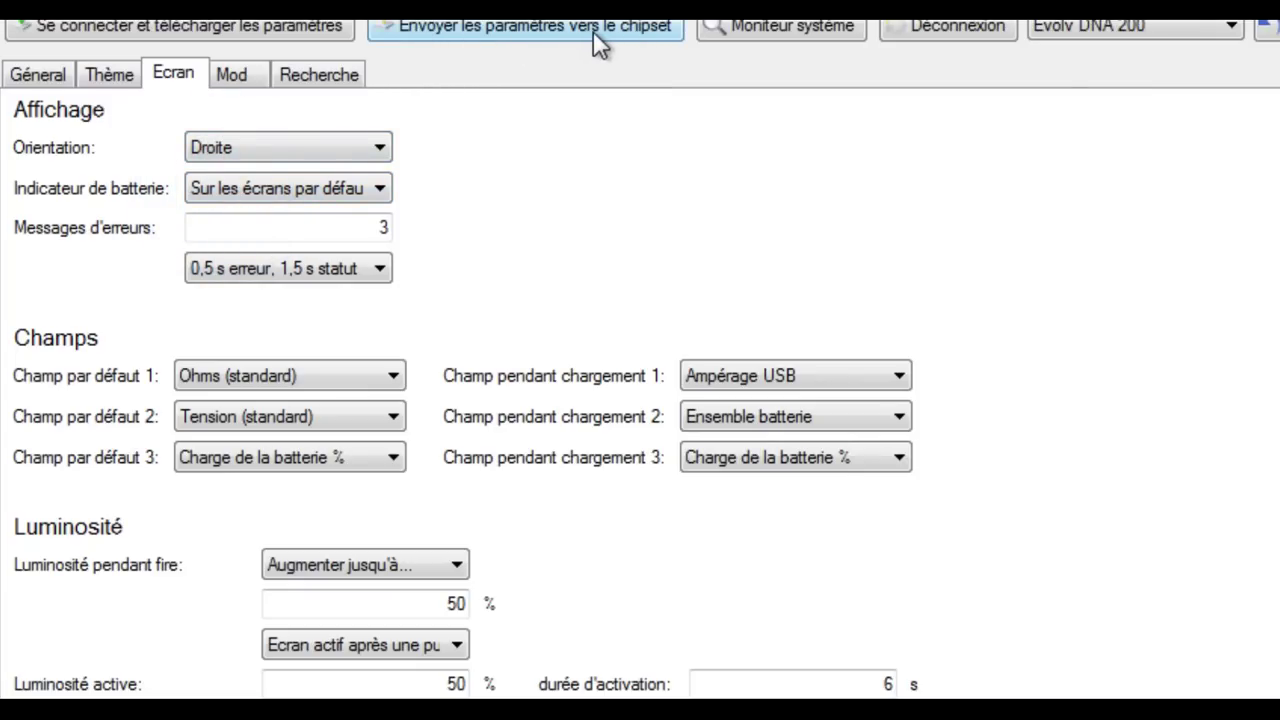
click(262, 152)
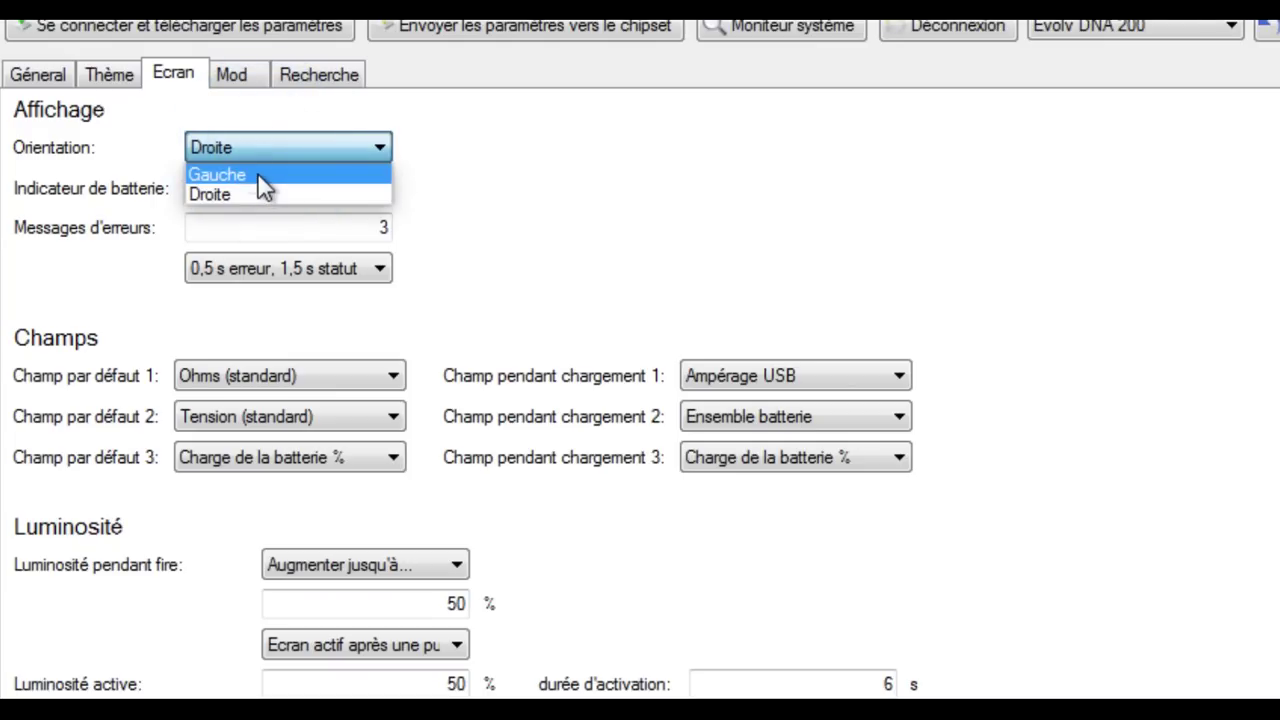
click(257, 174)
click(271, 148)
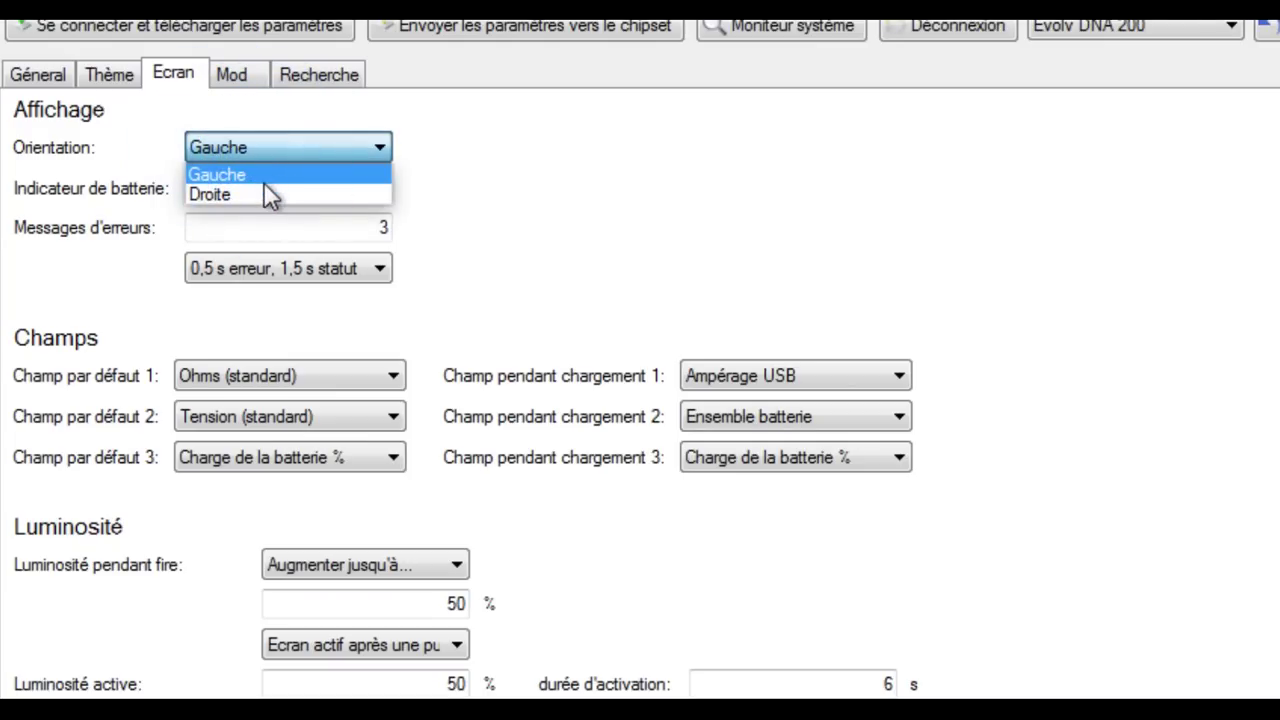
click(262, 186)
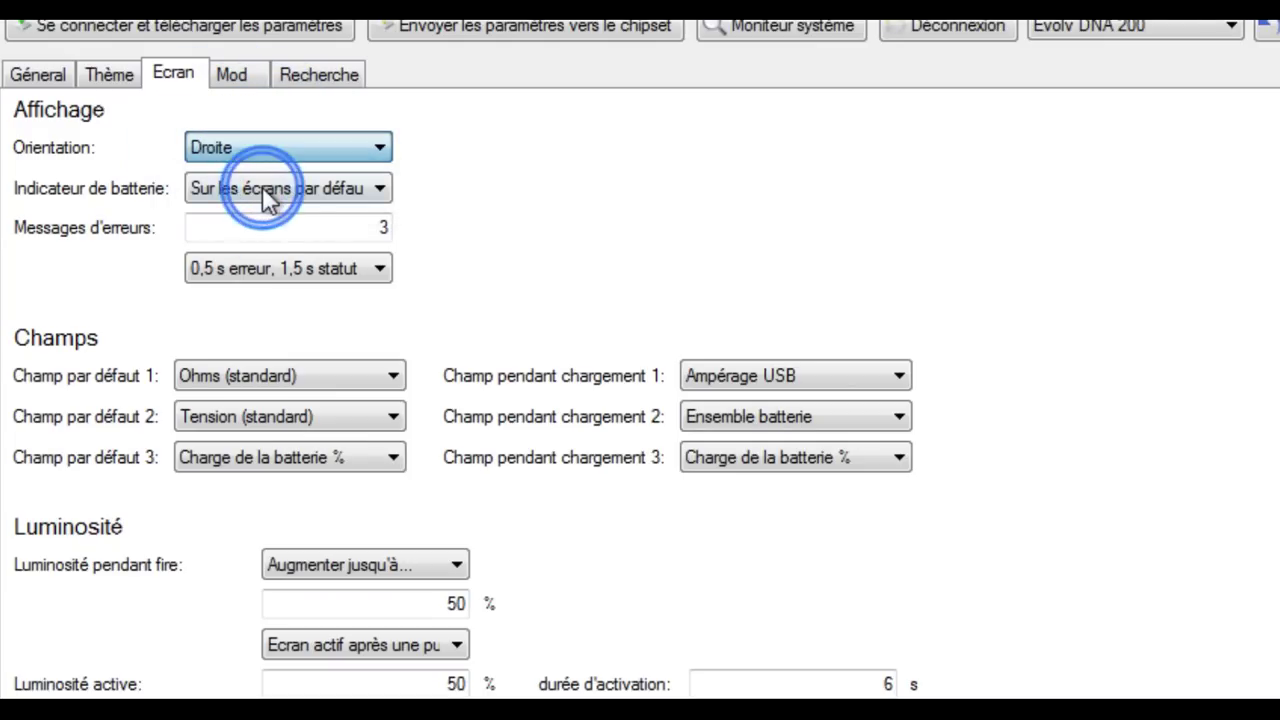
click(490, 30)
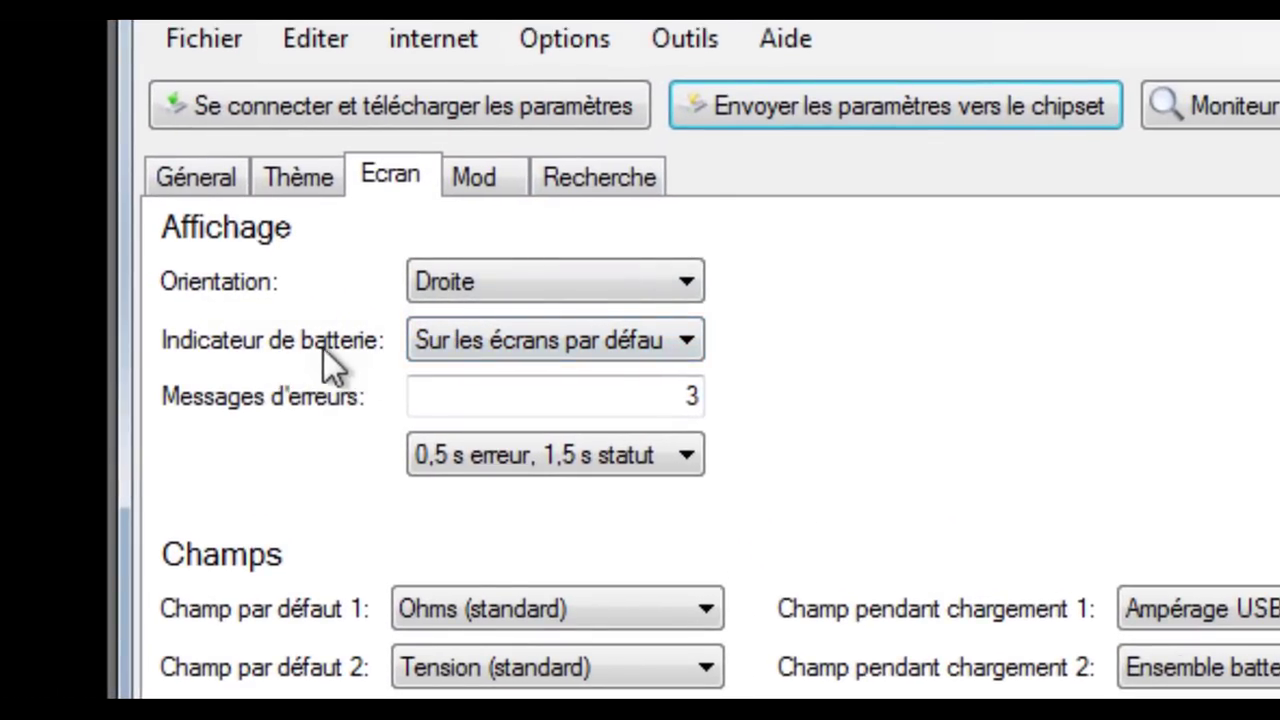
Inspect the available options of the battery indicator (Indicateur de batterie) display setting
click(492, 339)
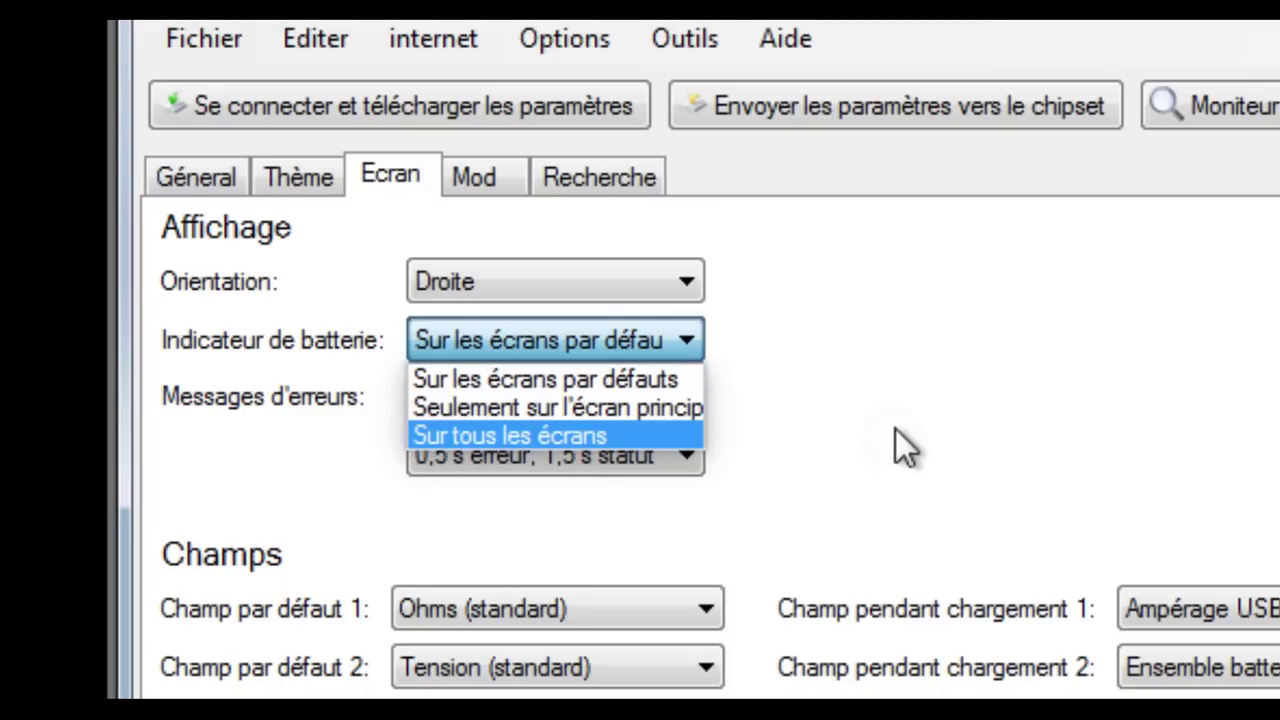
click(445, 435)
click(839, 420)
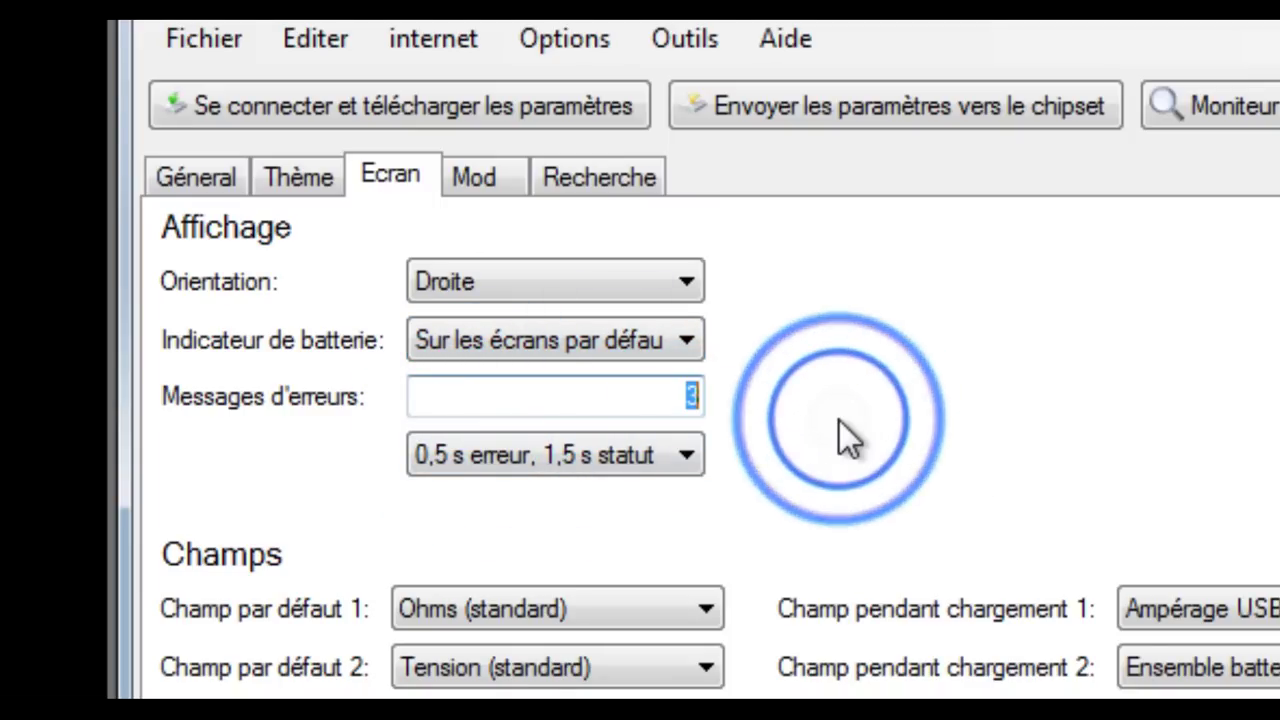
Point out the error message count field and inspect the timing options for alternating error and status
click(740, 402)
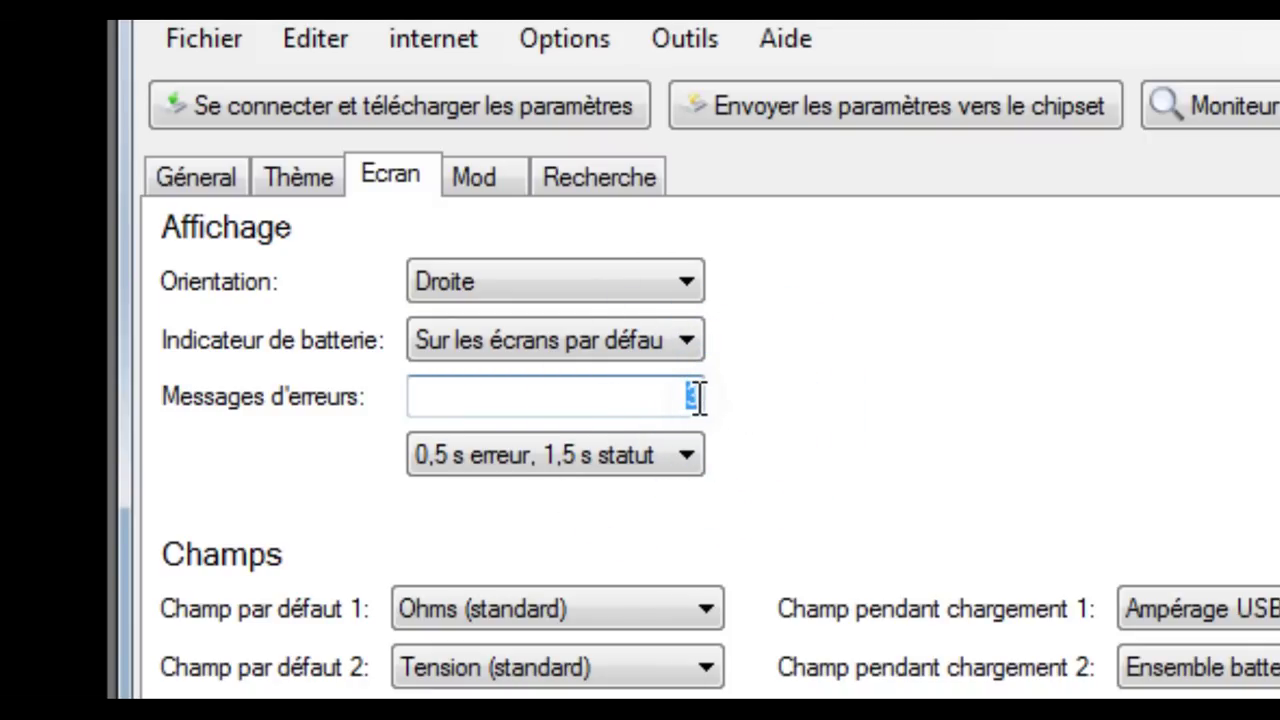
click(689, 403)
click(757, 410)
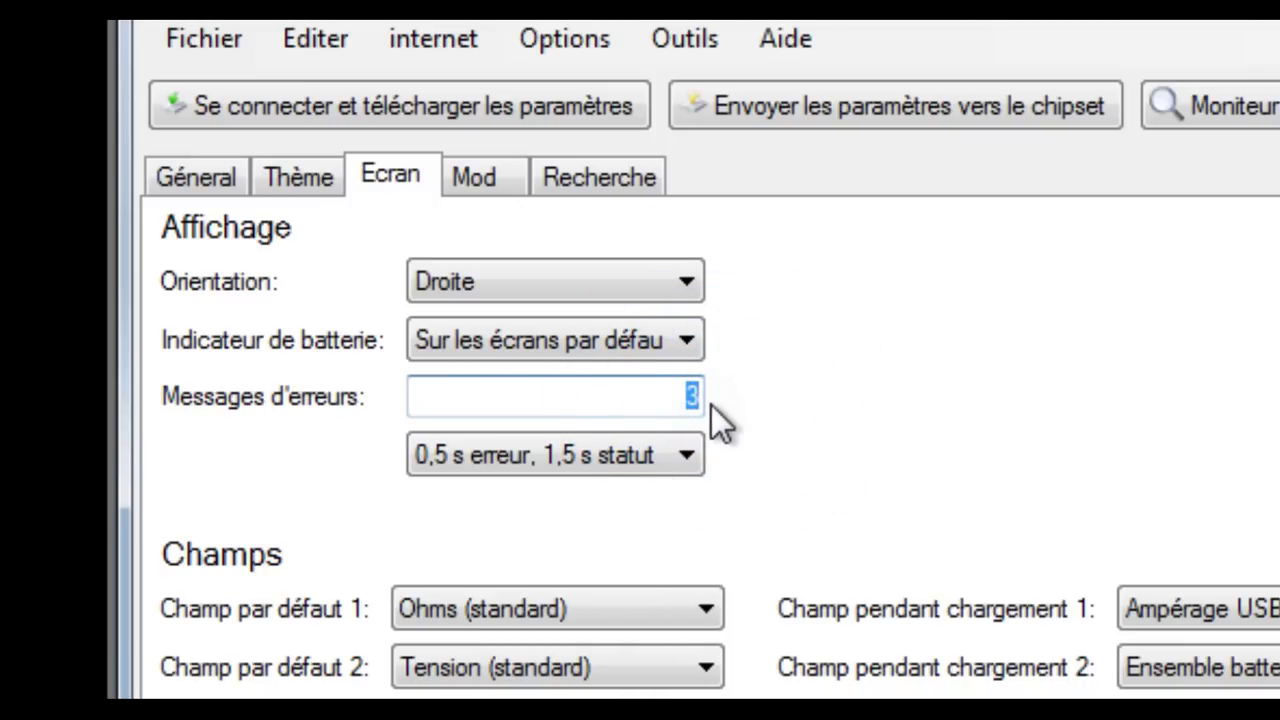
click(635, 458)
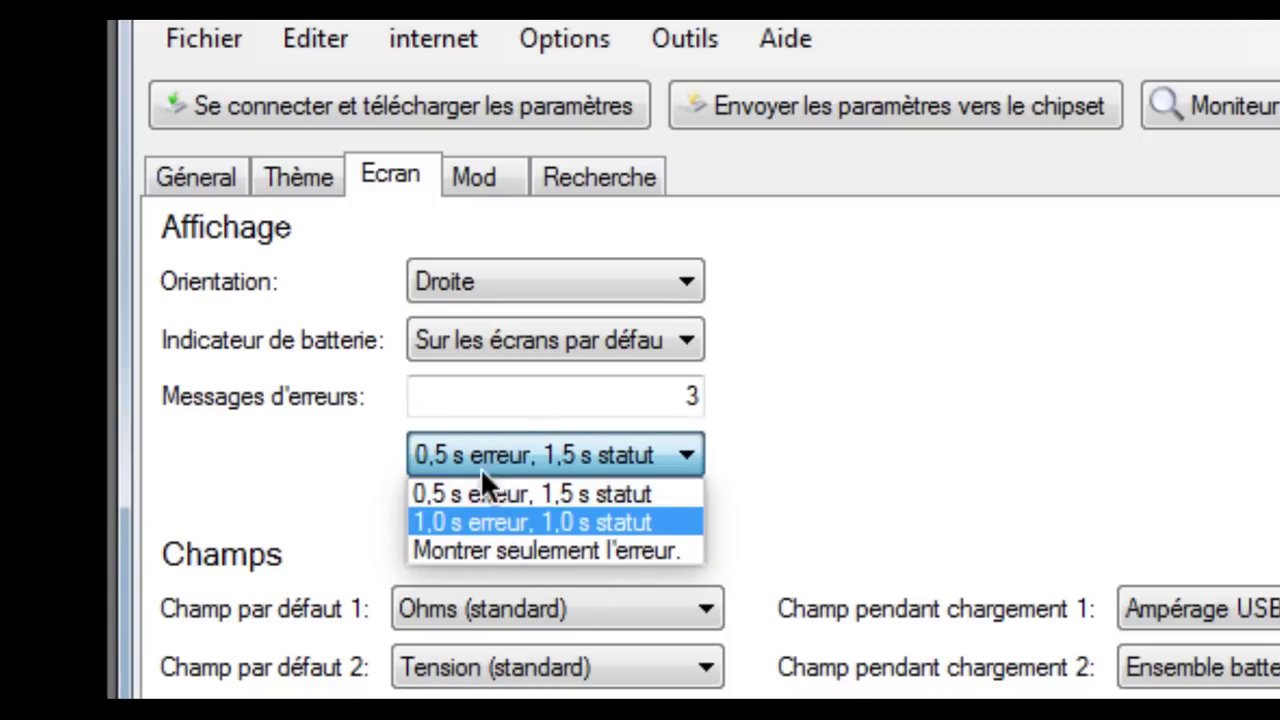
click(267, 483)
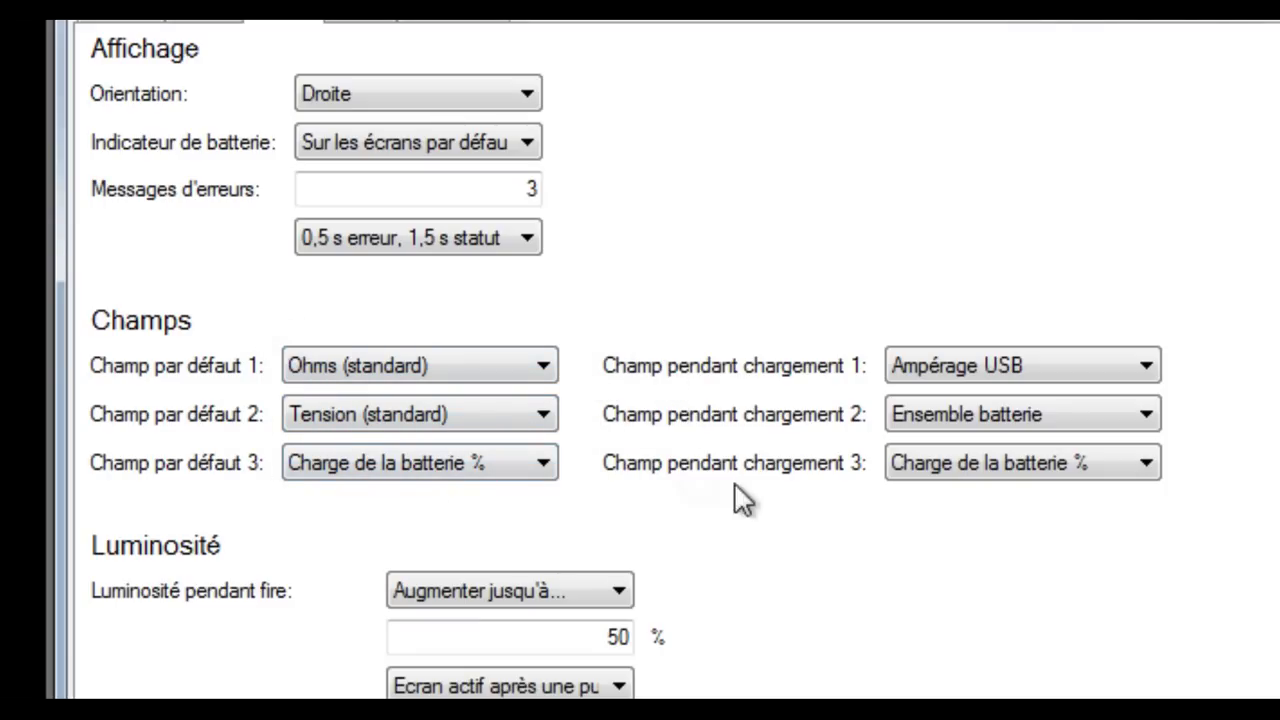
Examine the options available for the three fields shown during charging (Champ pendant chargement 1 to 3)
click(801, 380)
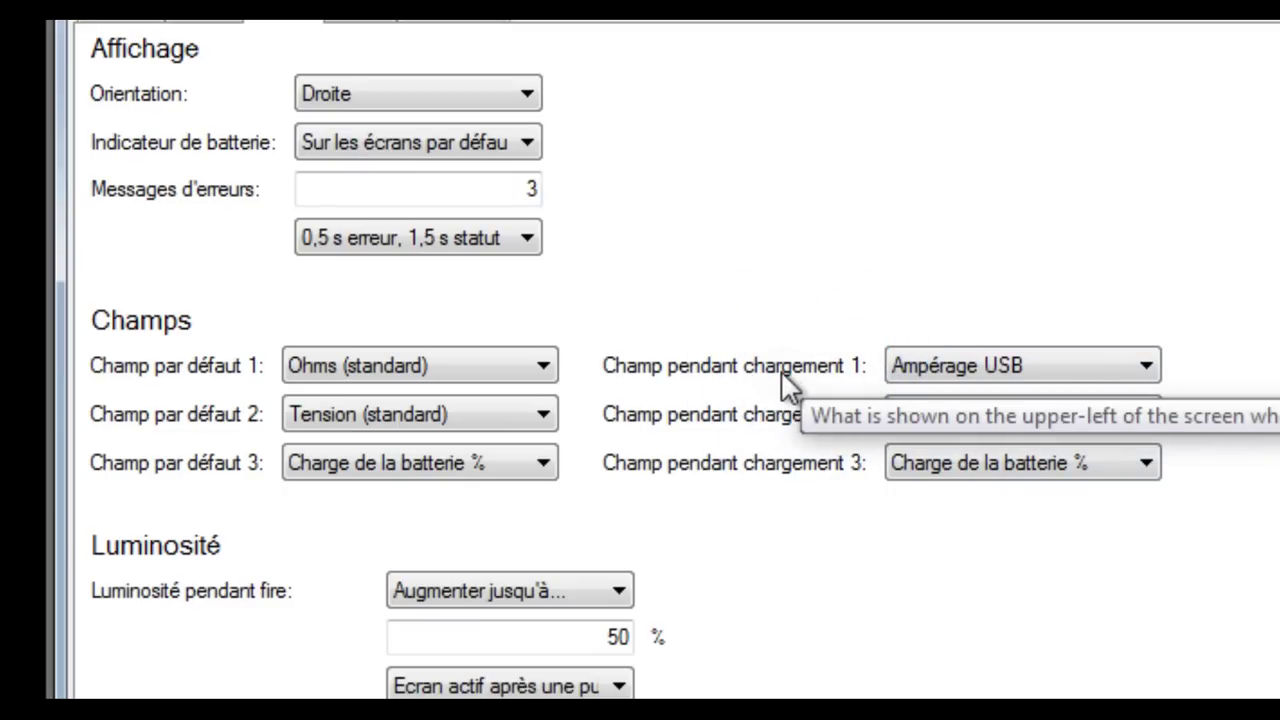
click(946, 362)
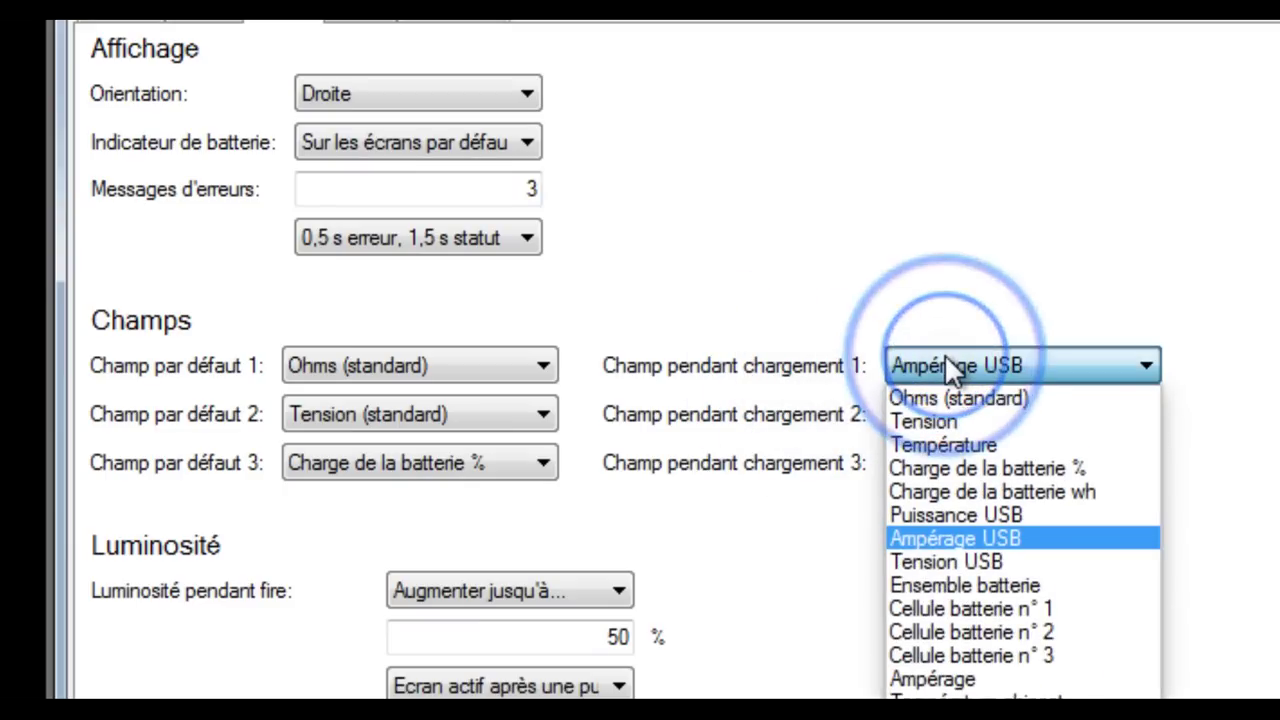
click(1006, 362)
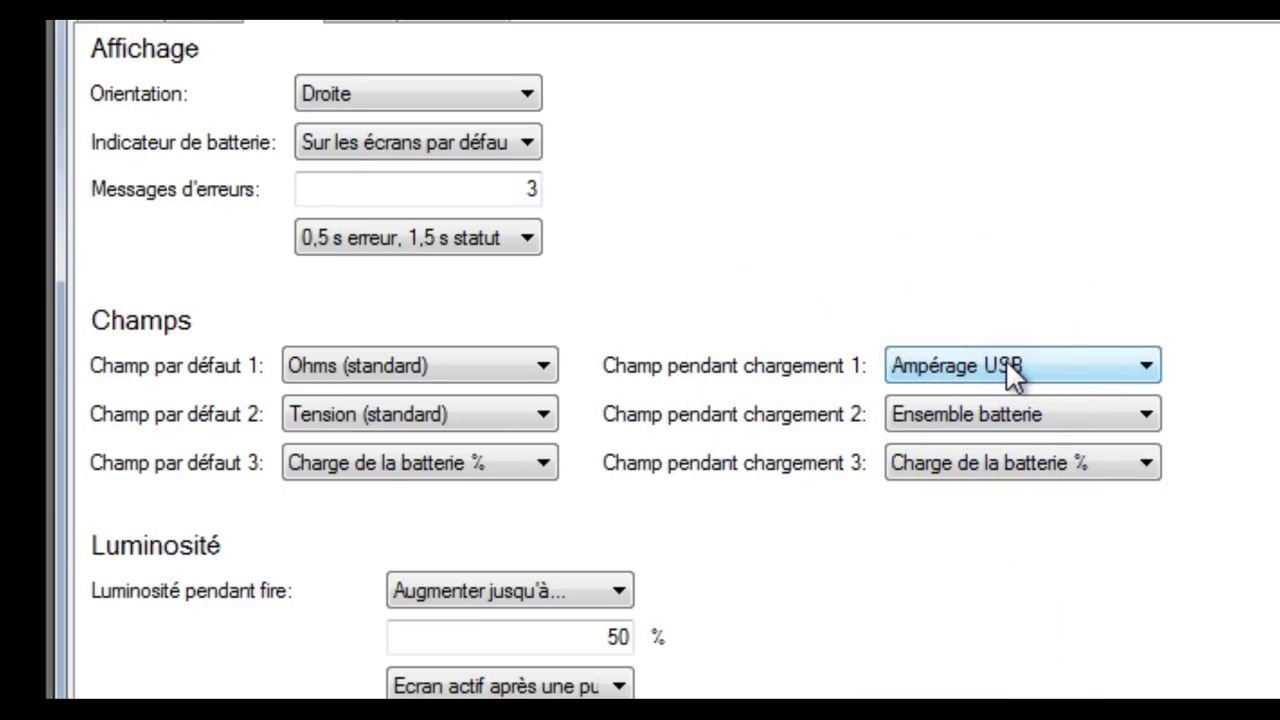
click(1007, 412)
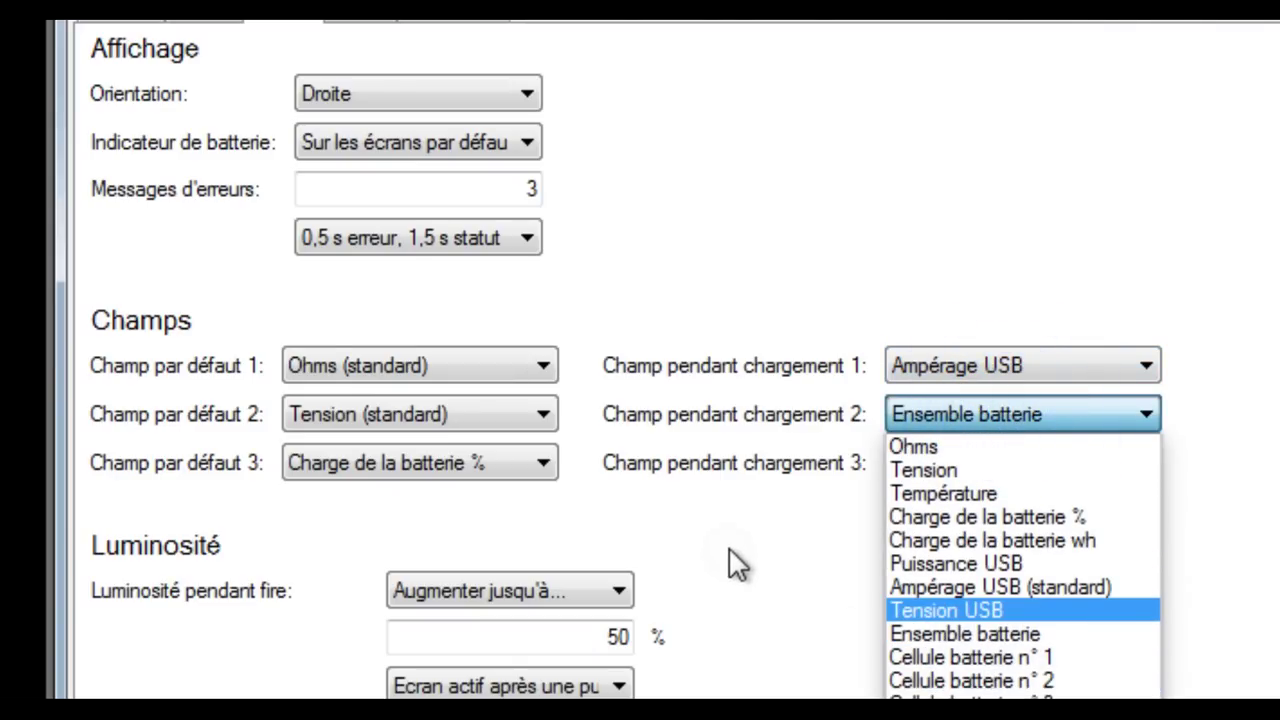
click(982, 473)
click(993, 468)
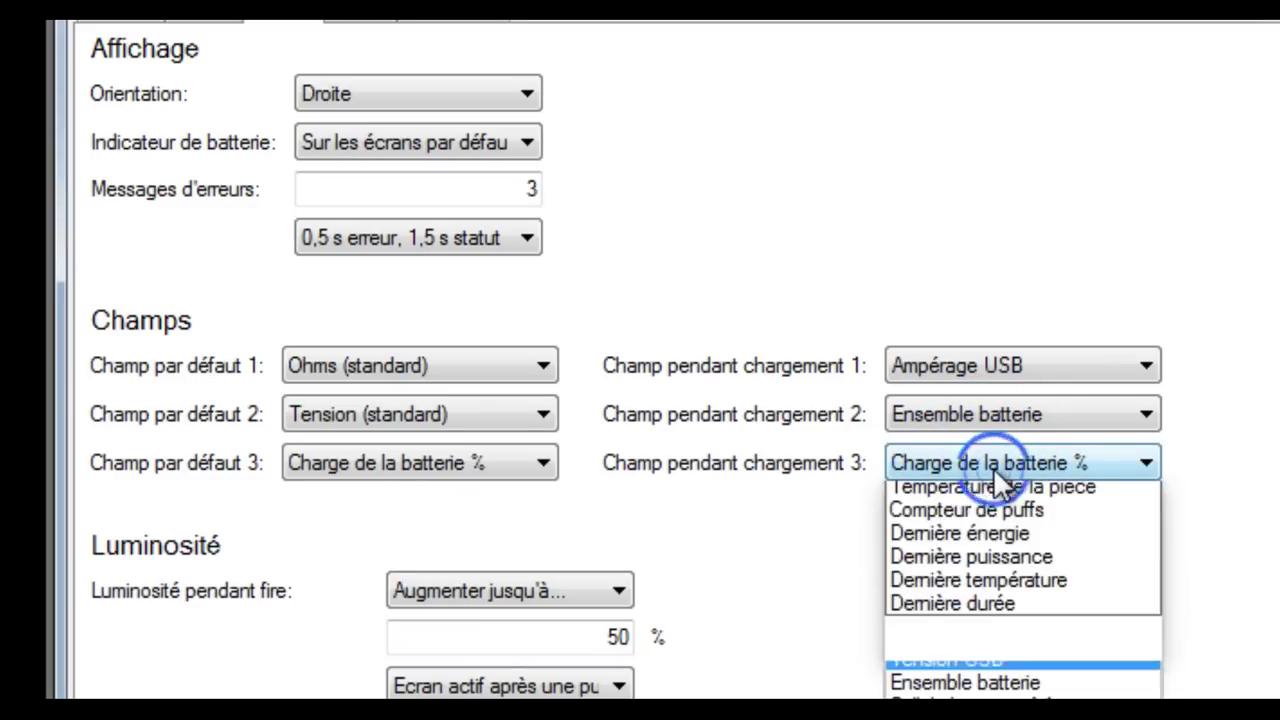
click(988, 368)
click(993, 374)
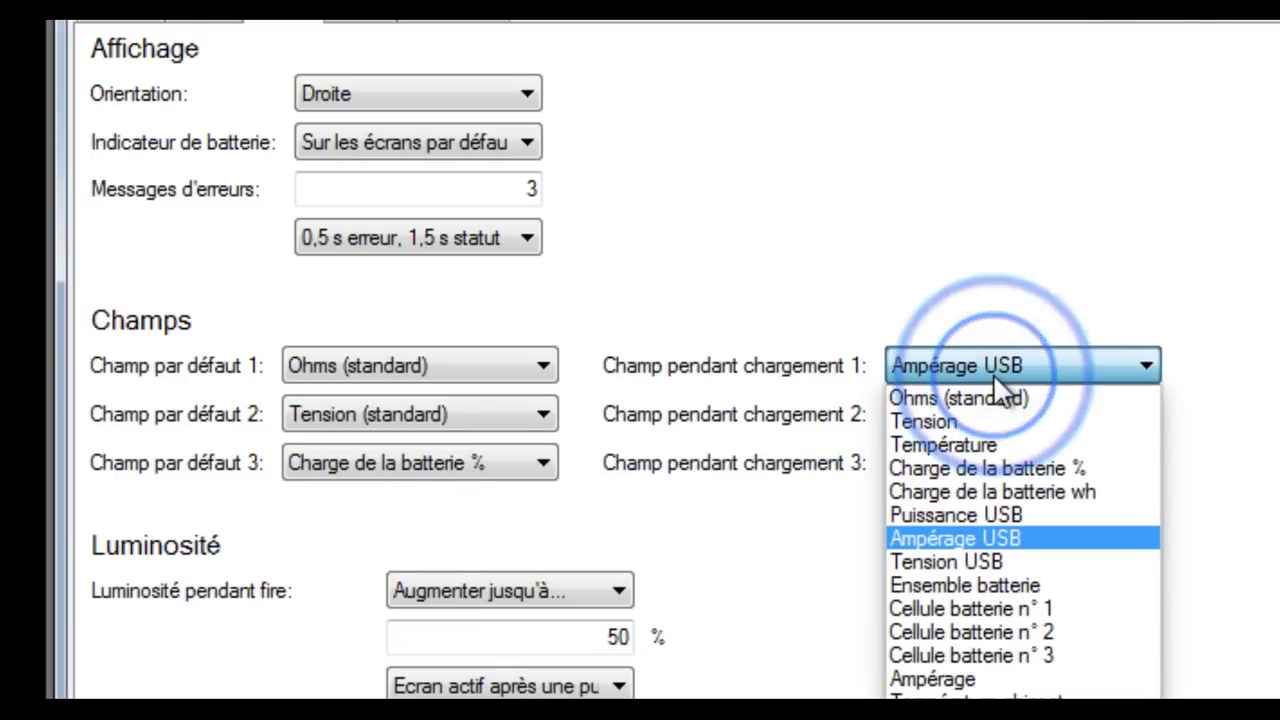
Compare the options of default field 1 with those of charging field 1, and review the full list of displayable values
click(290, 378)
click(293, 374)
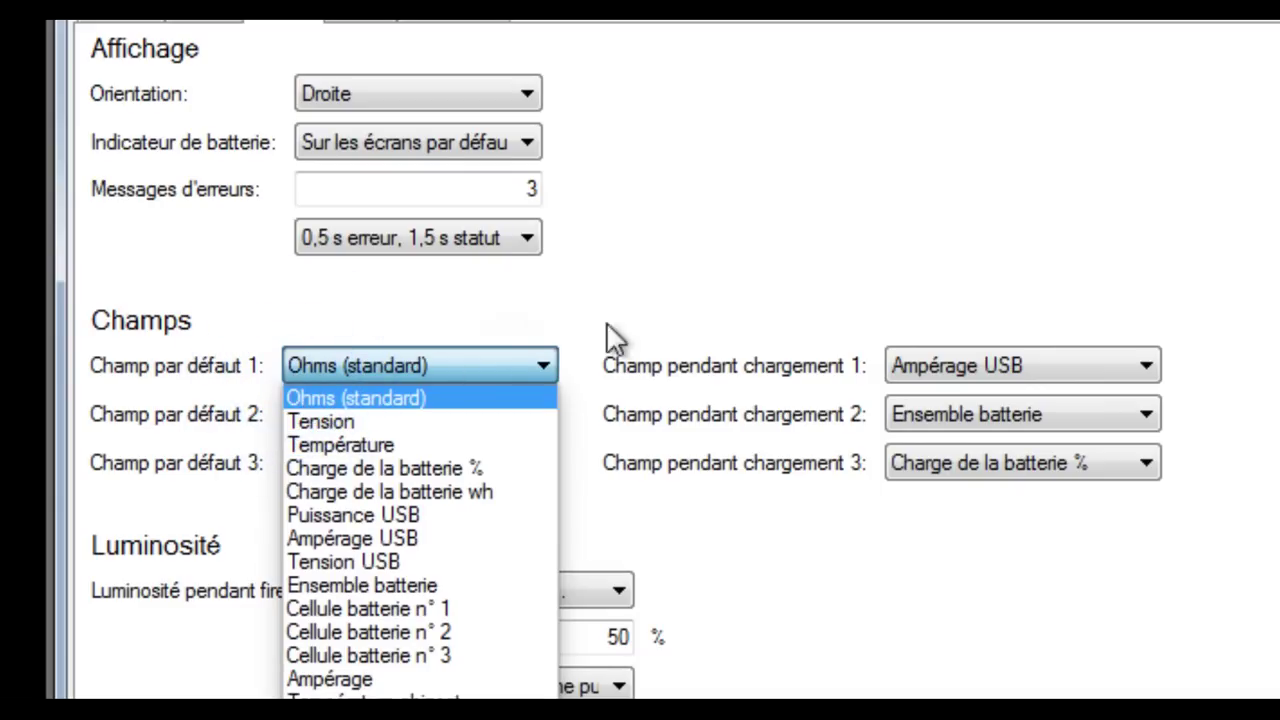
click(415, 366)
click(907, 363)
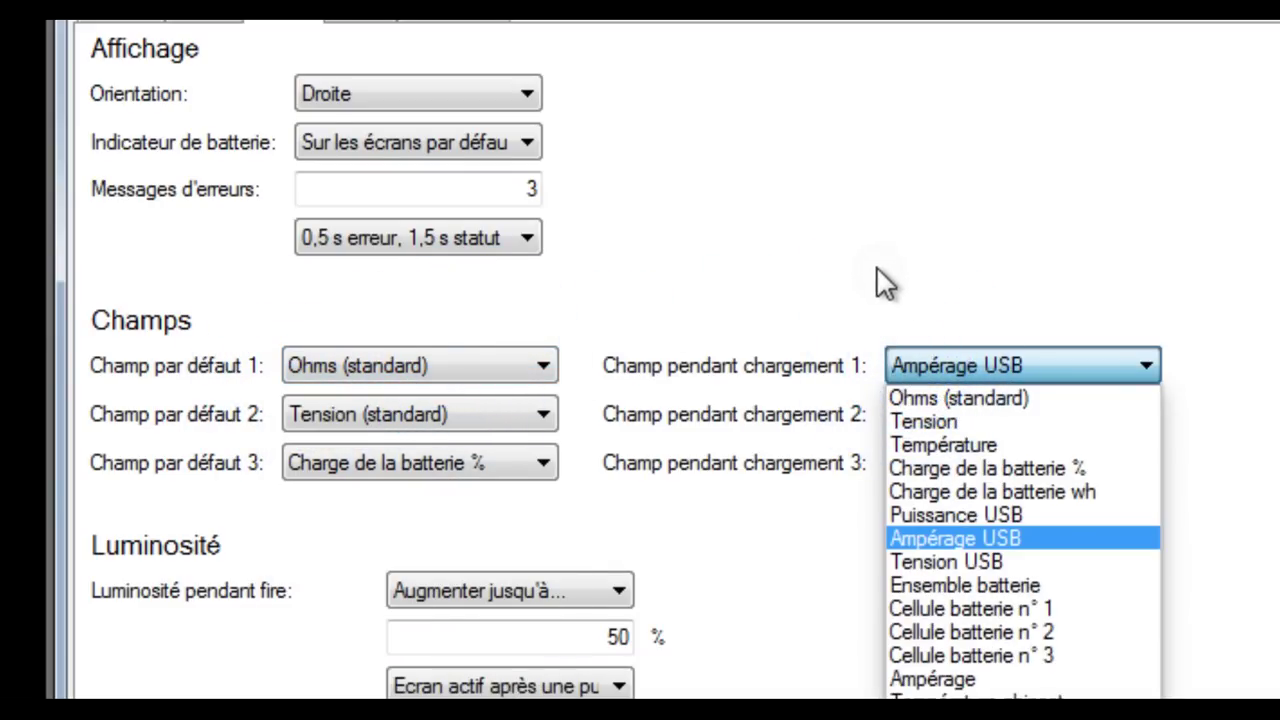
click(462, 366)
click(432, 365)
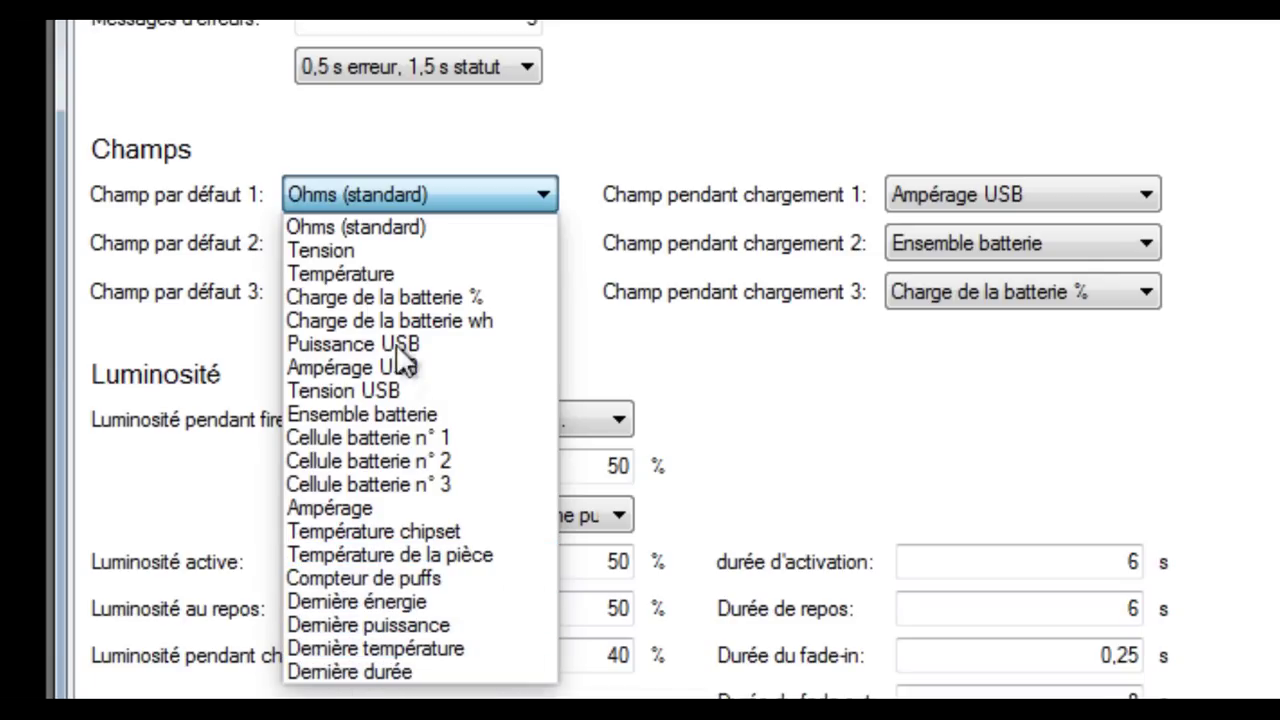
click(538, 245)
click(403, 228)
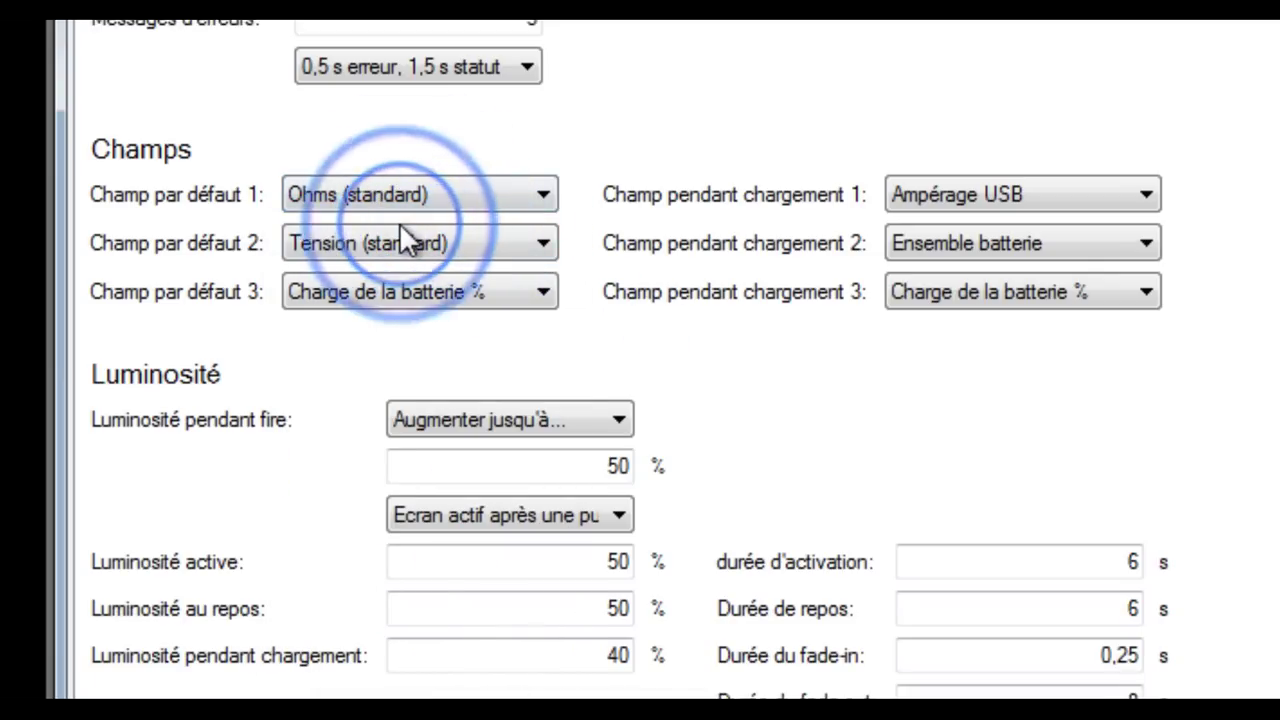
click(590, 148)
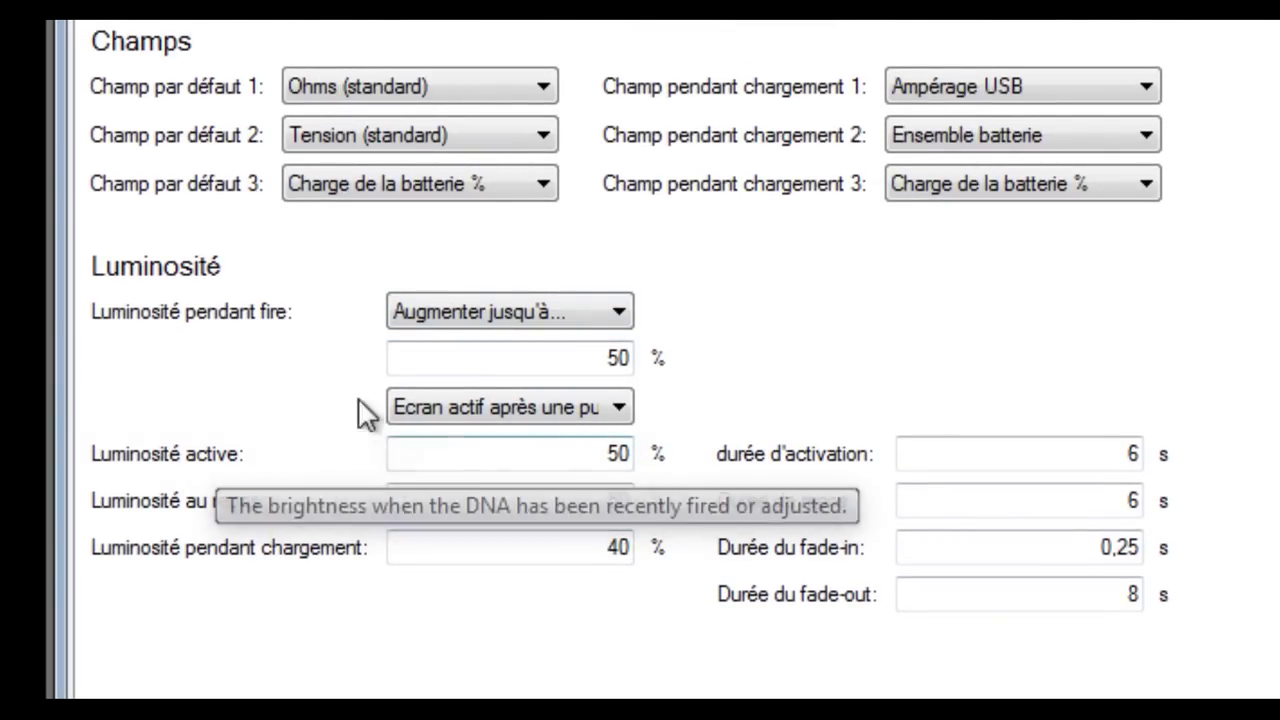
Set both the brightness while firing (Luminosité pendant fire) and the active brightness (Luminosité active) to 75 %
drag(591, 359, 670, 366)
key(Home)
double_click(598, 357)
text(75)
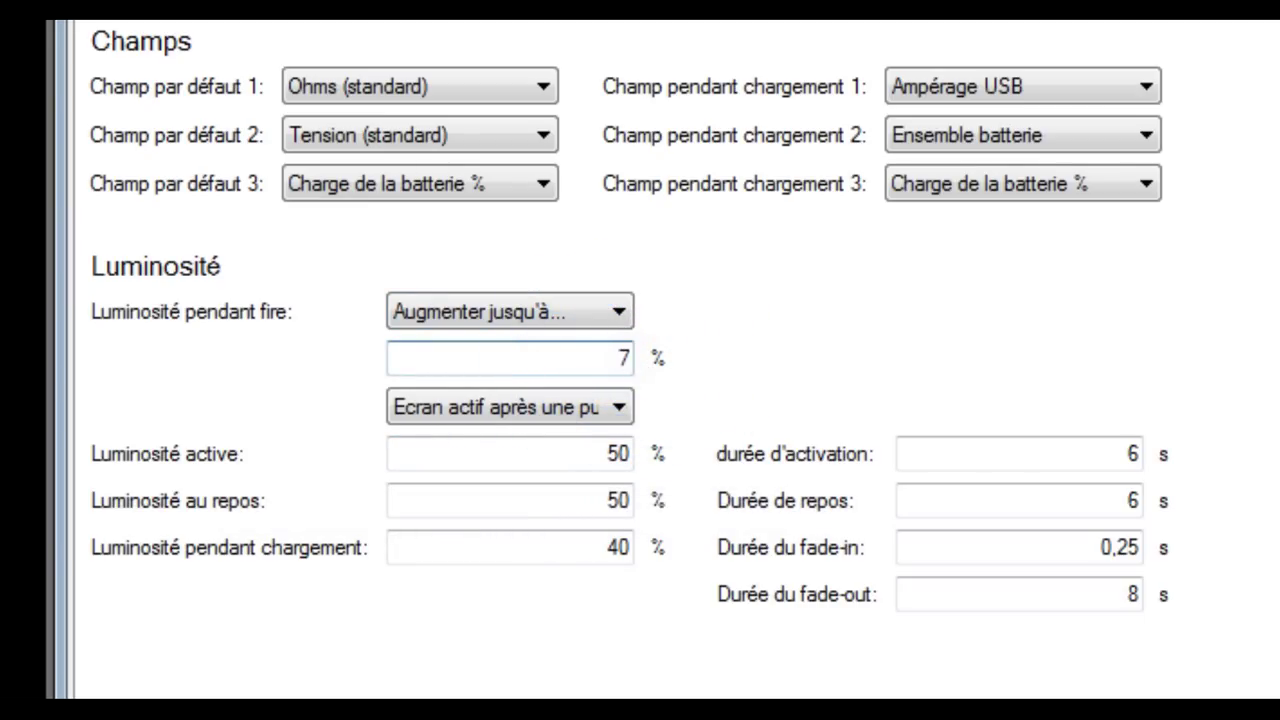
double_click(610, 458)
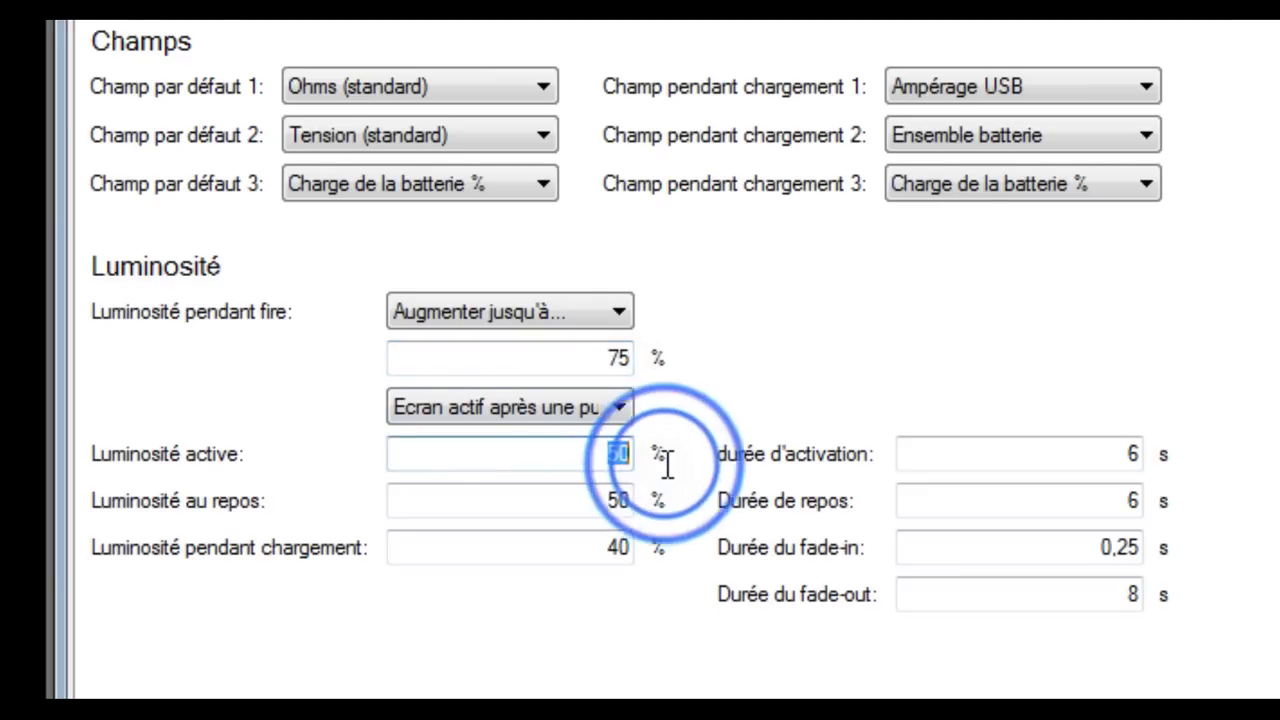
text(75)
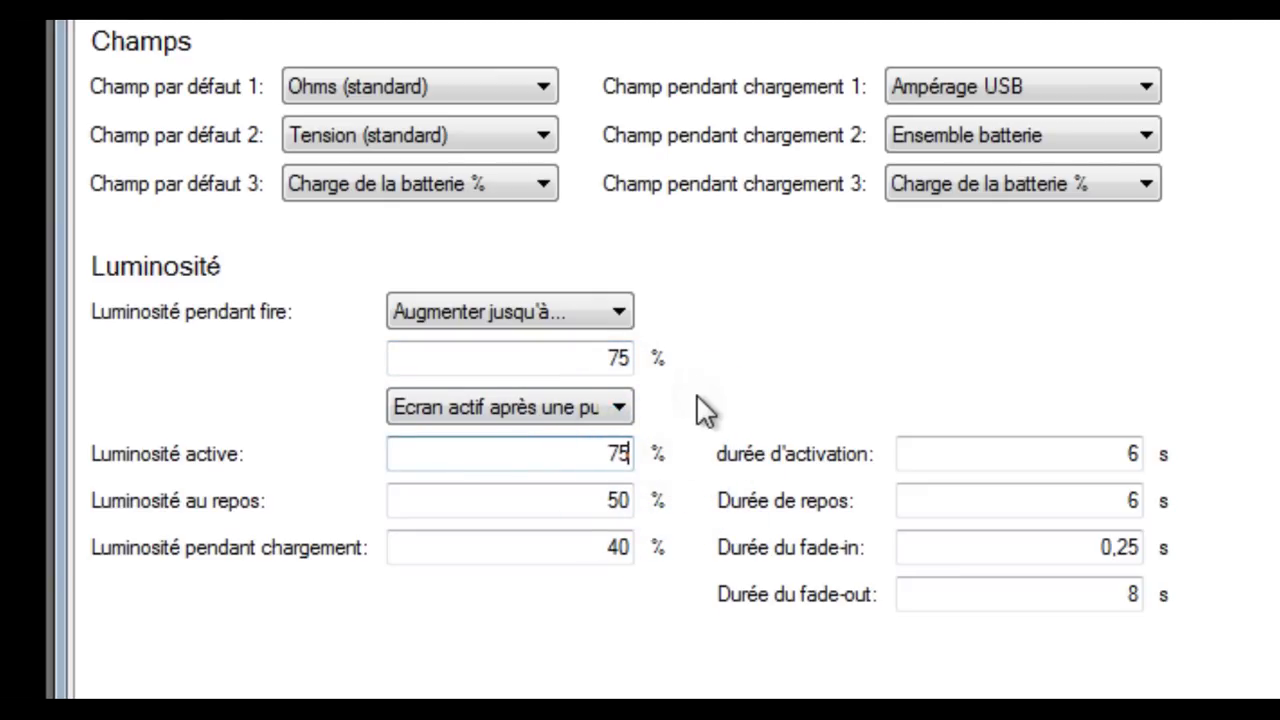
Send the updated parameters to the connected DNA 200 chipset
click(806, 332)
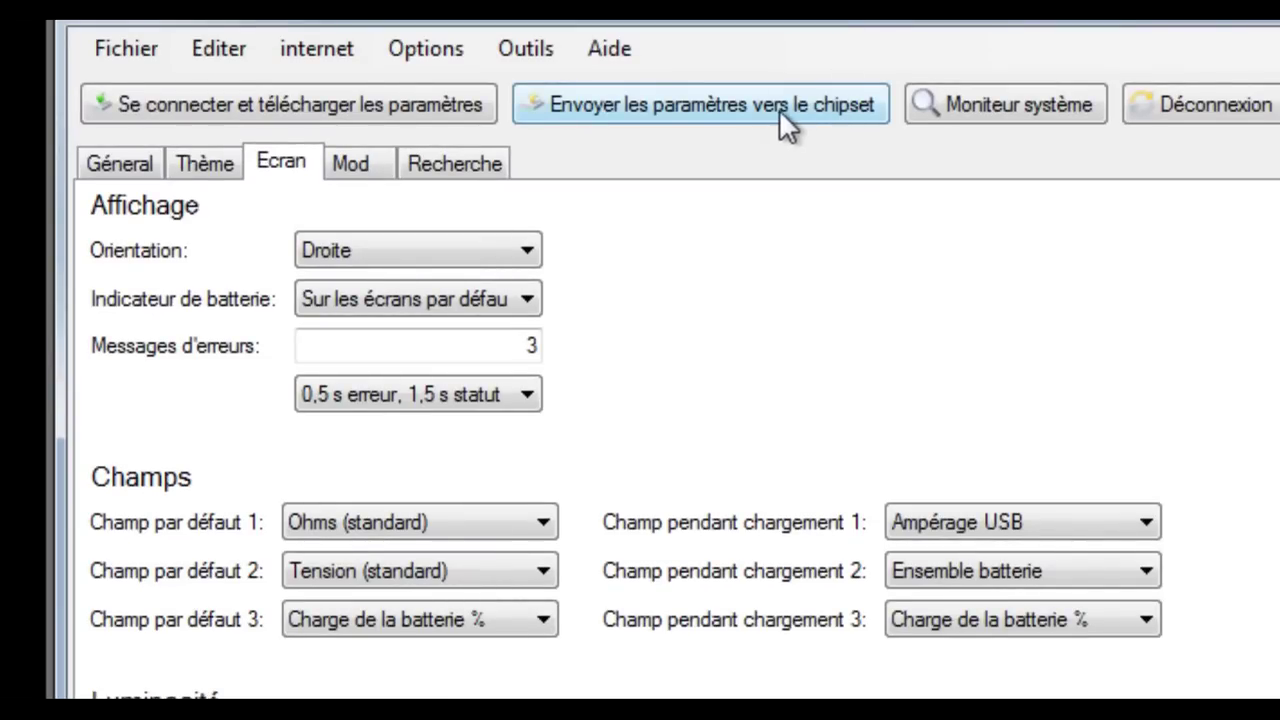
click(770, 95)
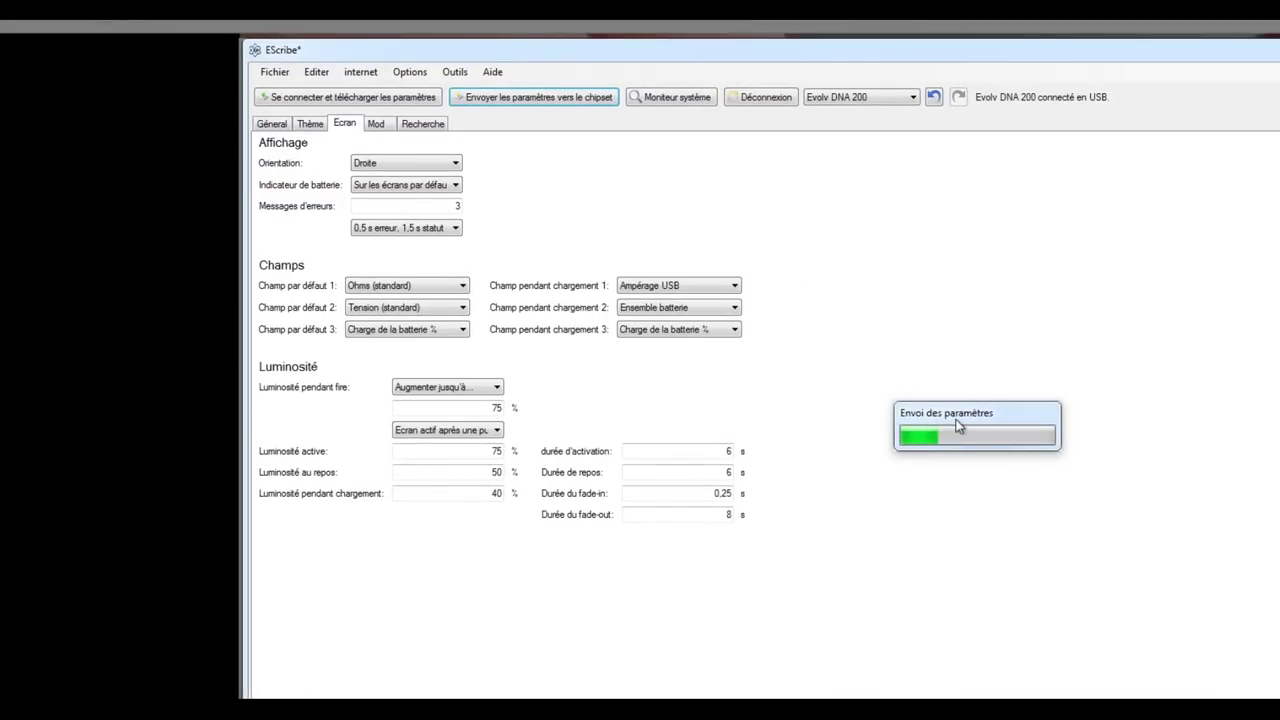
drag(954, 414, 594, 381)
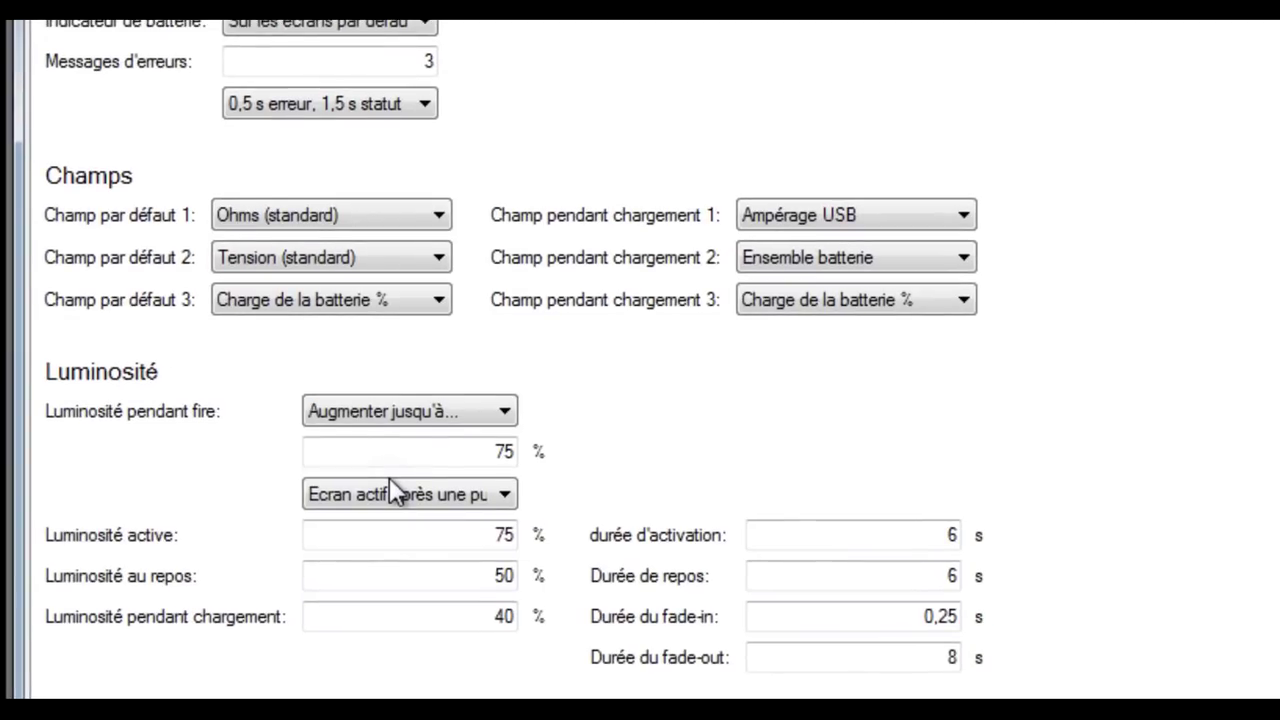
Examine the options available for the screen brightness while firing (Luminosité pendant fire), keeping Augmenter jusqu'à
click(388, 413)
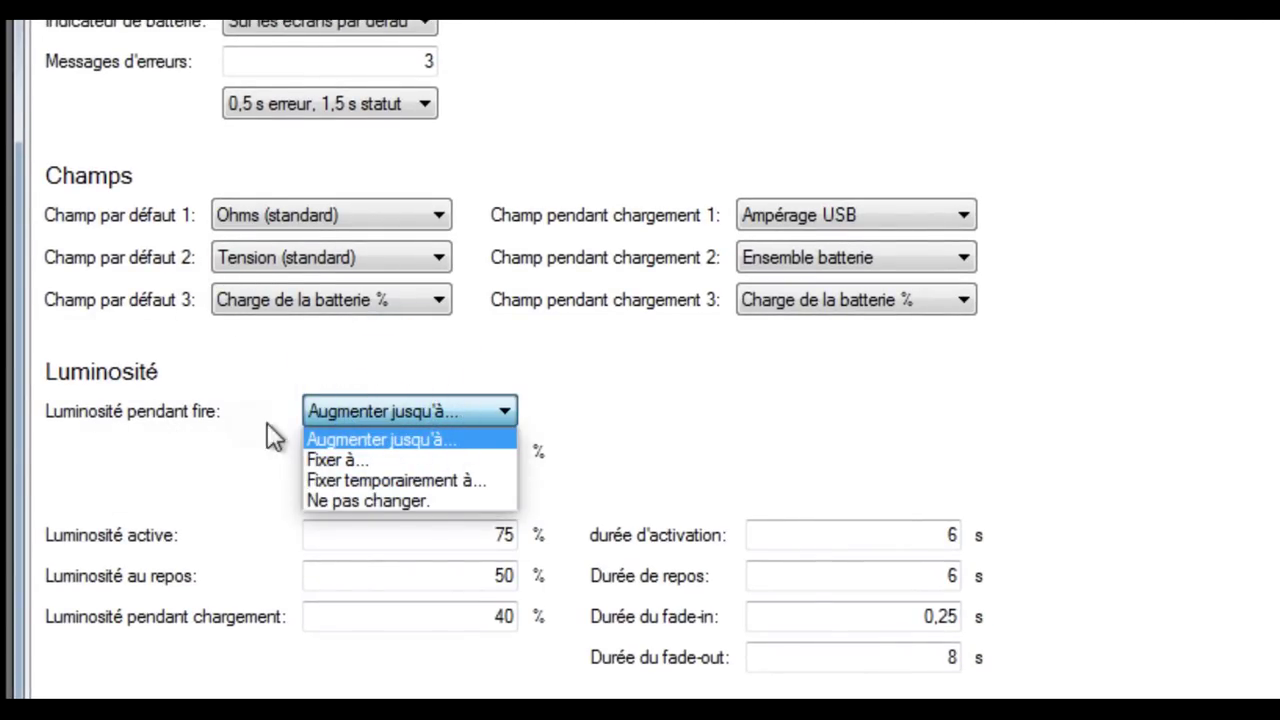
click(467, 444)
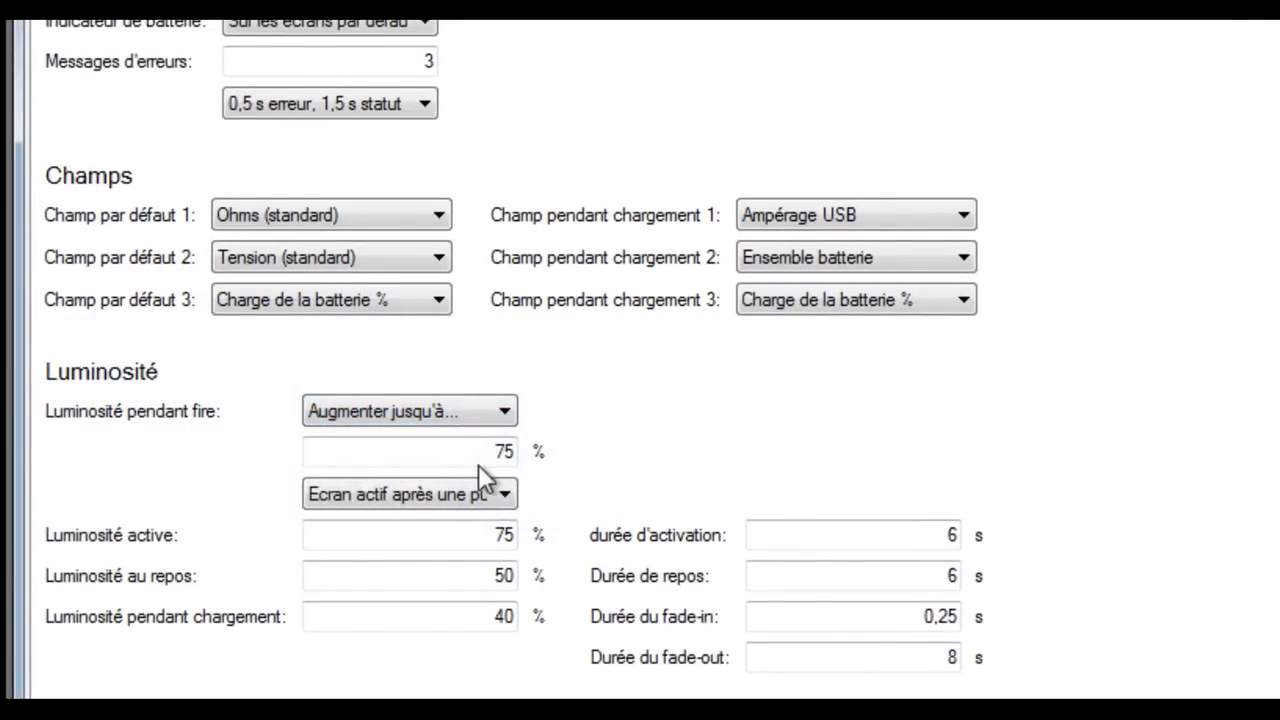
click(508, 413)
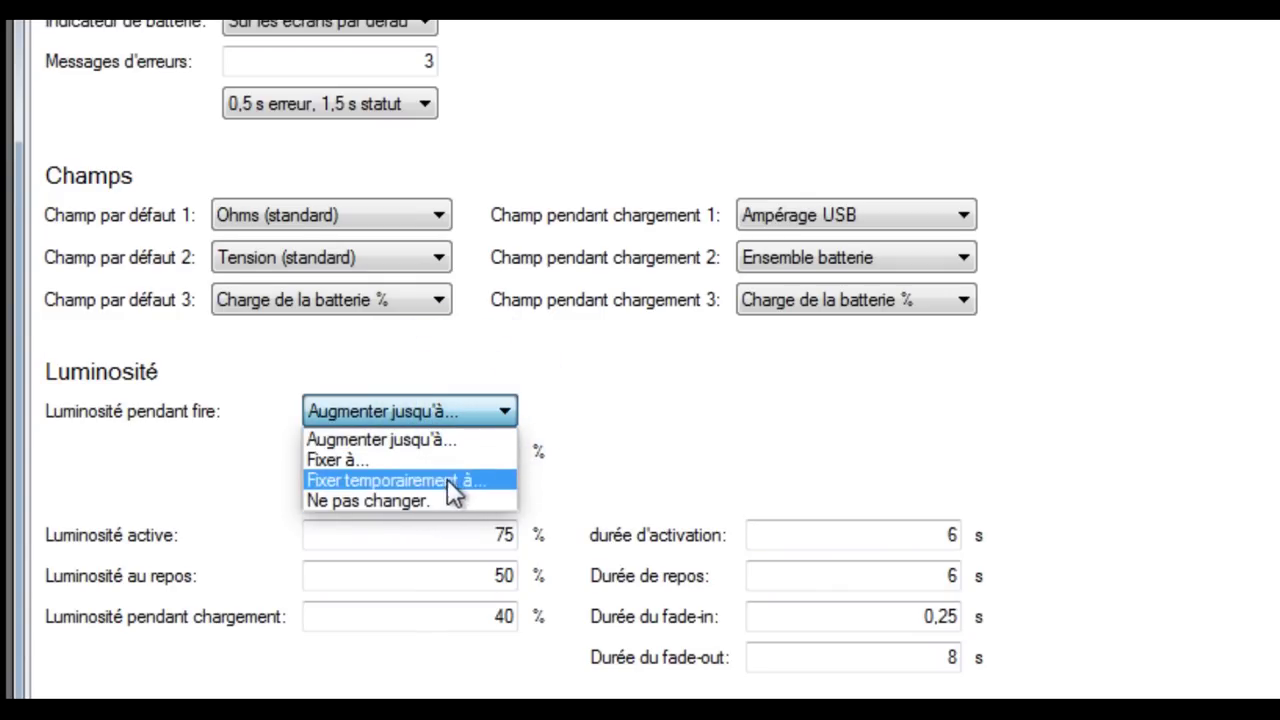
click(603, 372)
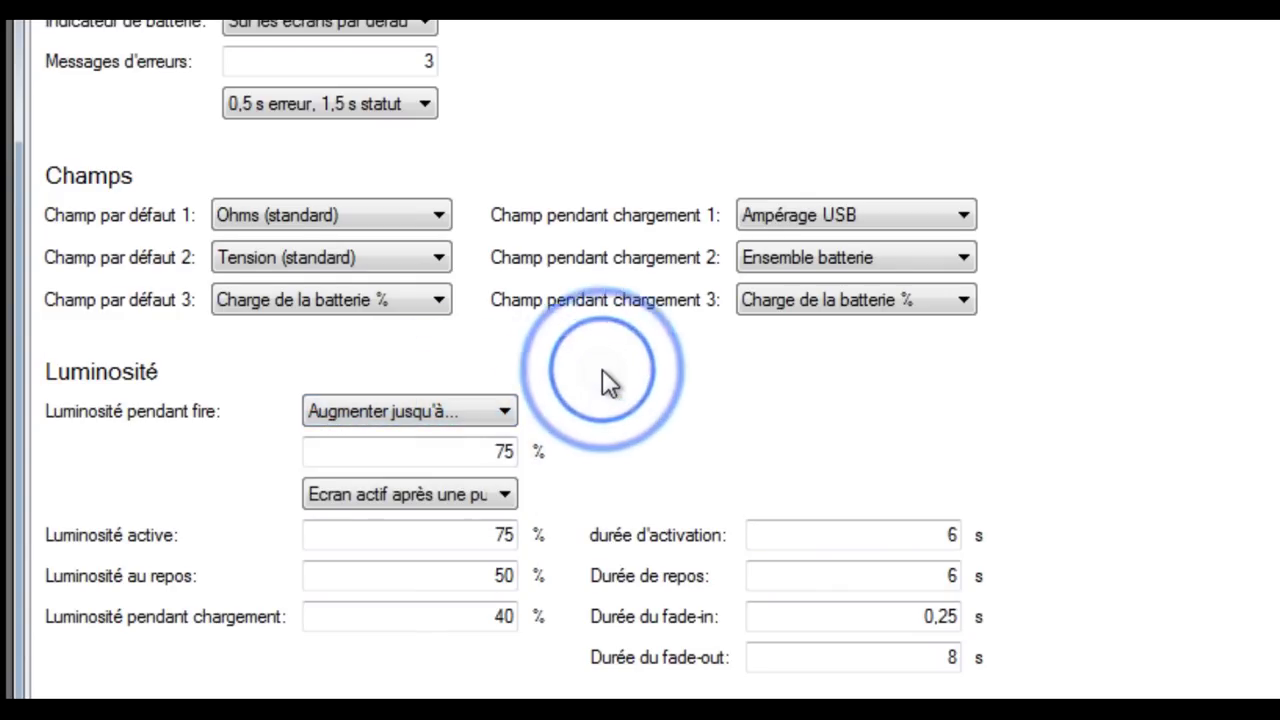
click(478, 414)
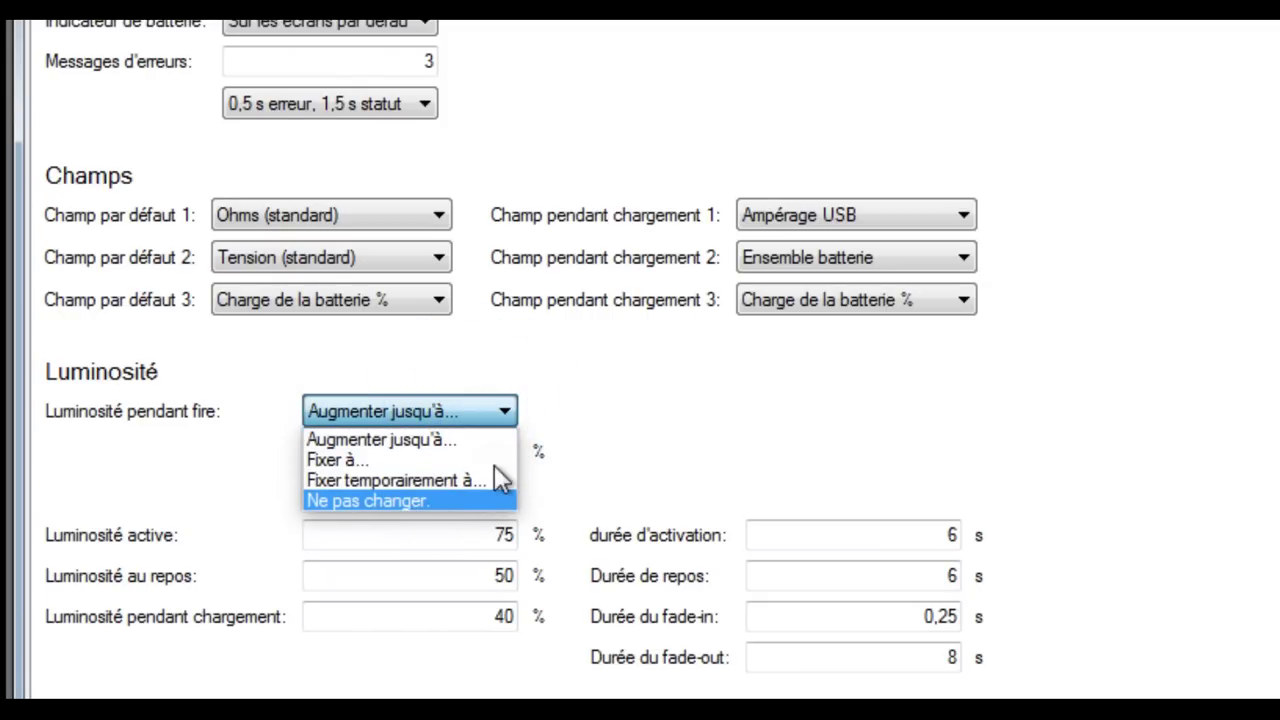
click(622, 426)
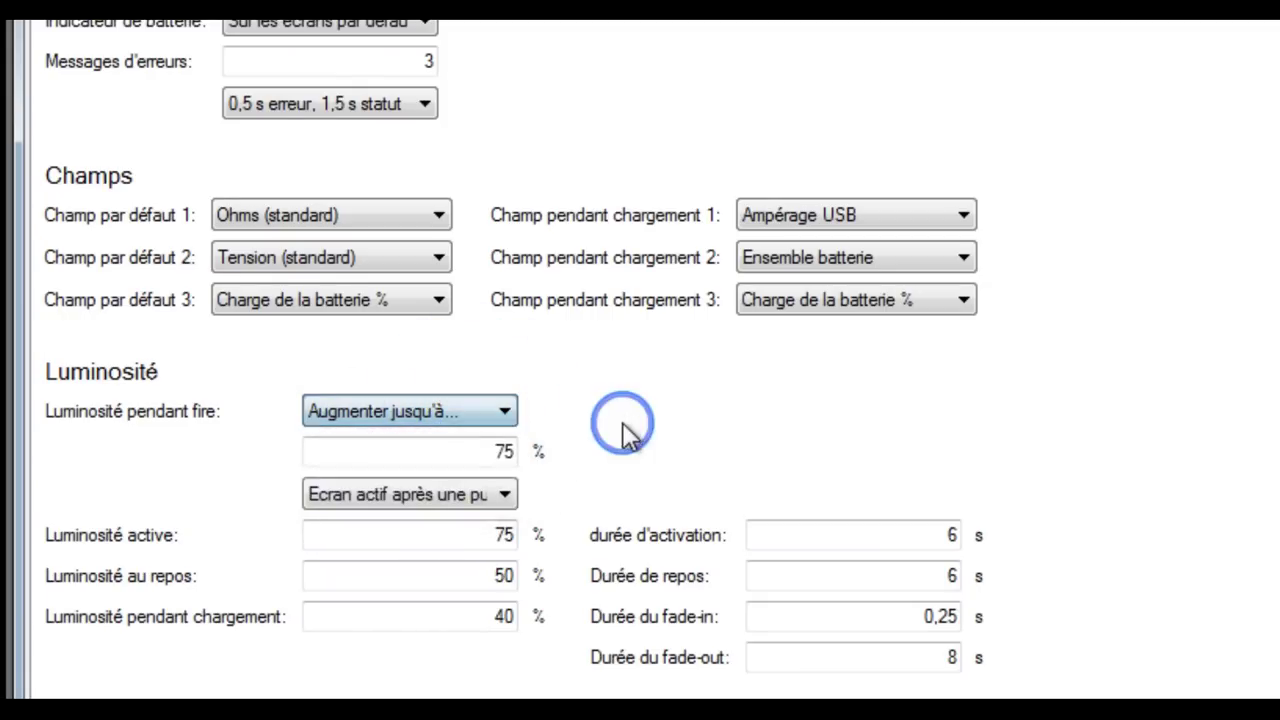
click(497, 415)
click(540, 462)
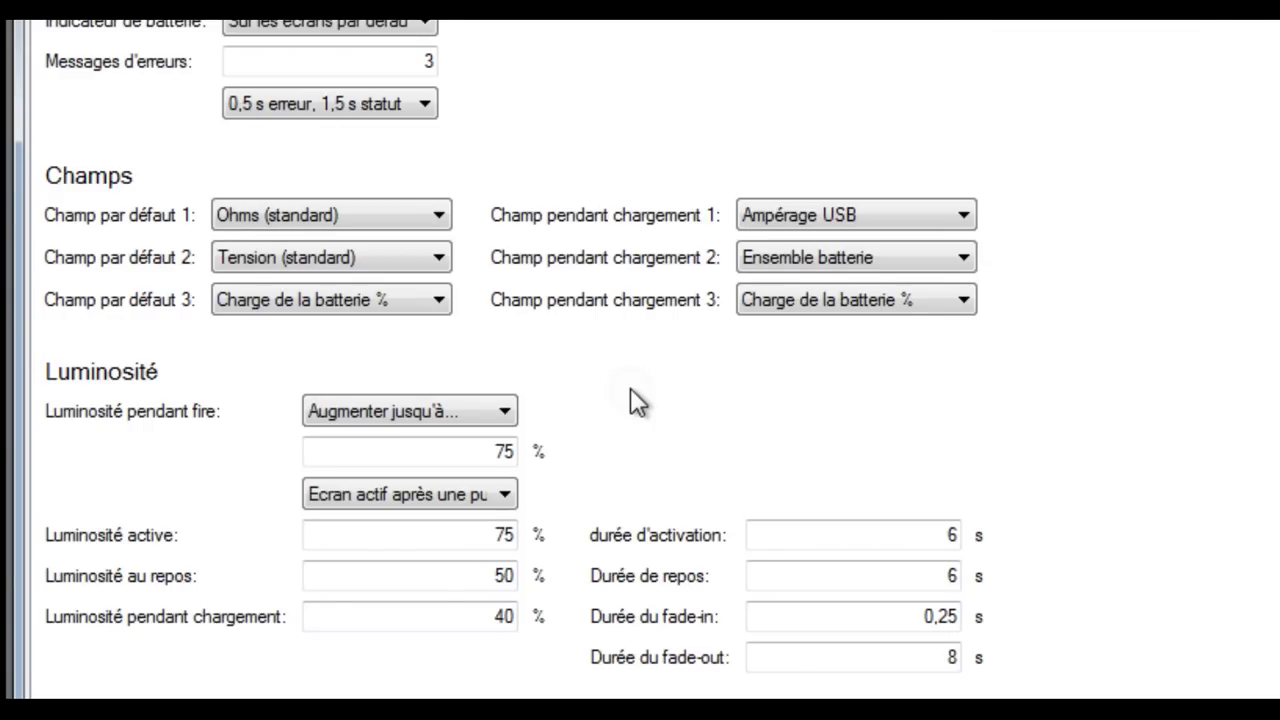
Examine the options that govern whether the screen is active or inactive after a puff
click(495, 497)
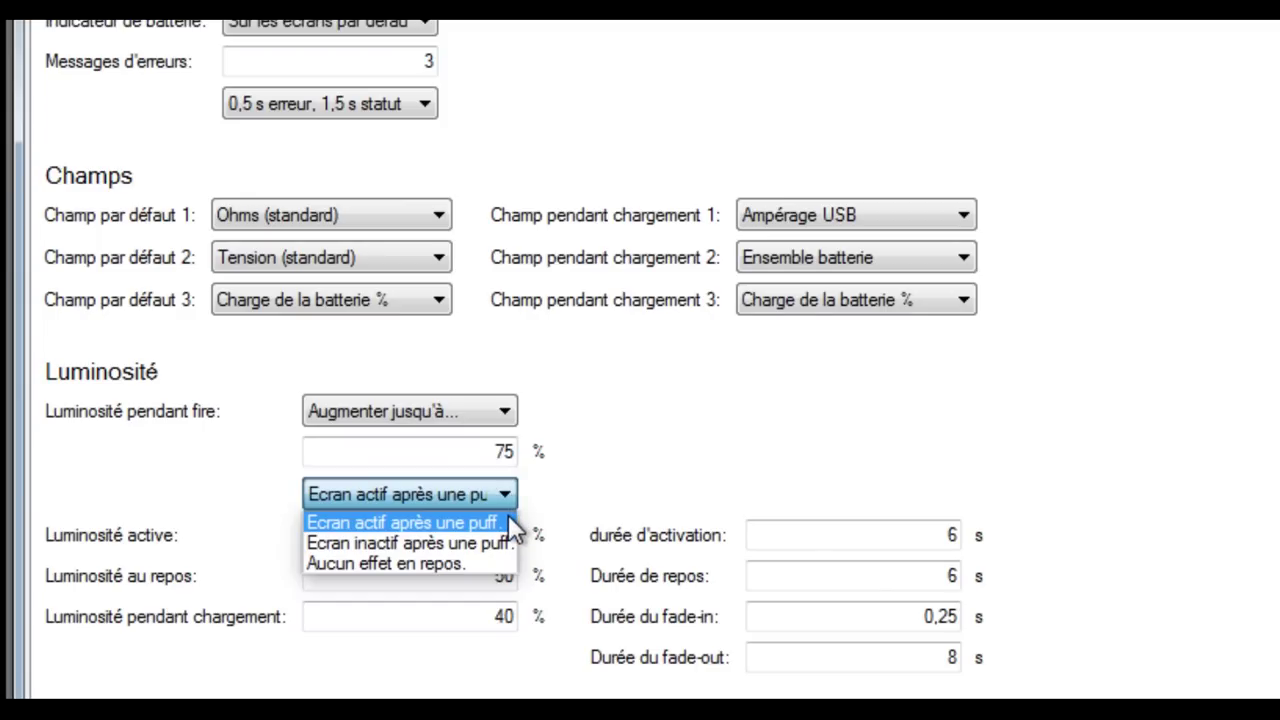
click(580, 471)
click(460, 495)
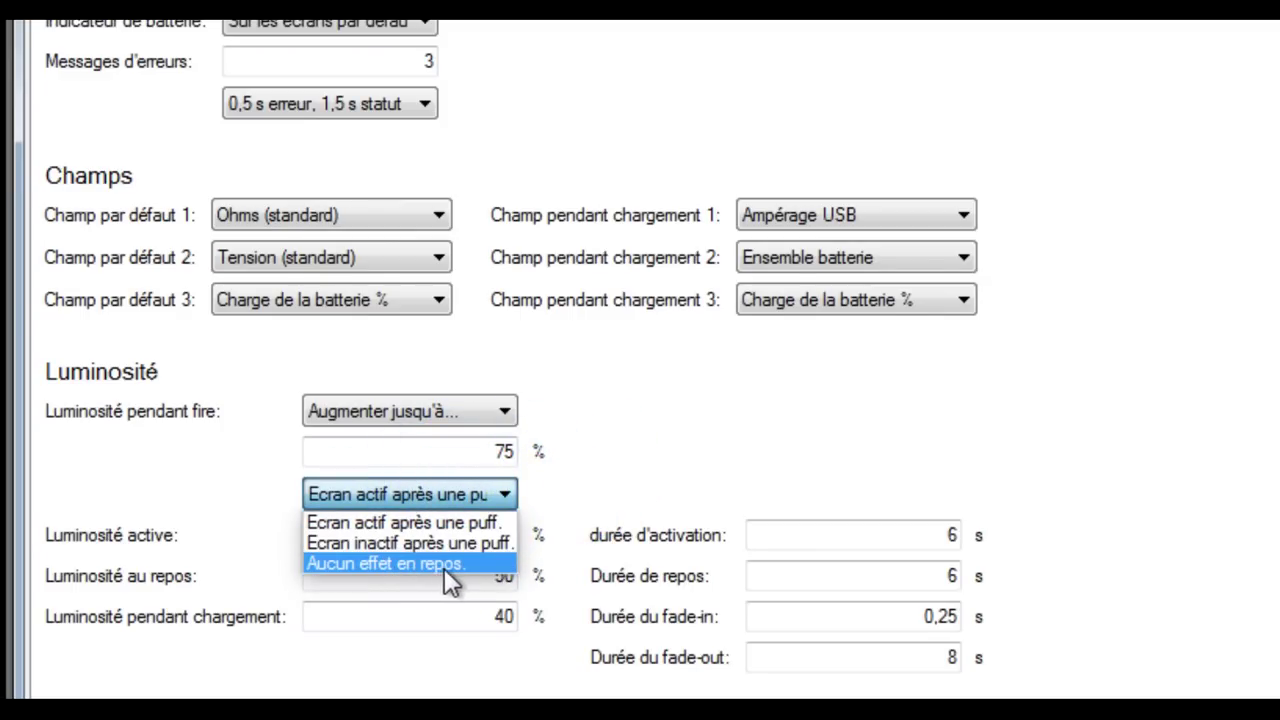
click(624, 471)
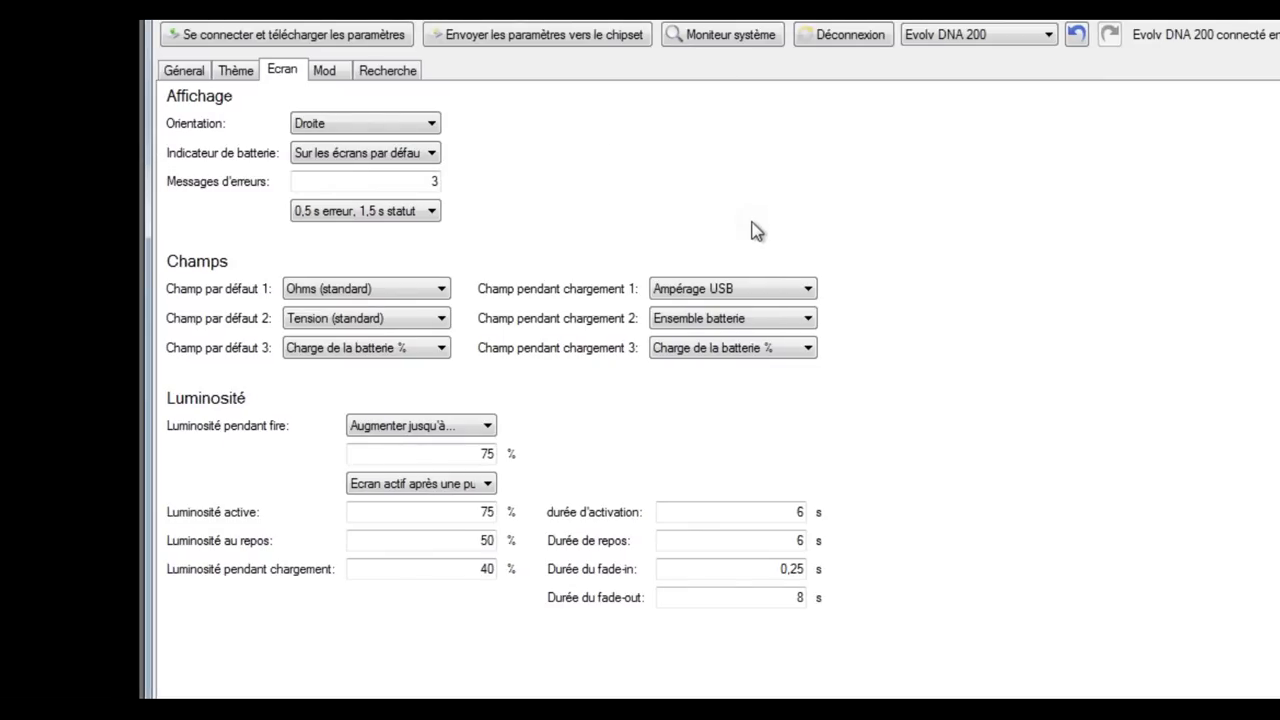
Open the Mod settings and examine the battery type and cell count options, keeping 3-cellules
click(324, 72)
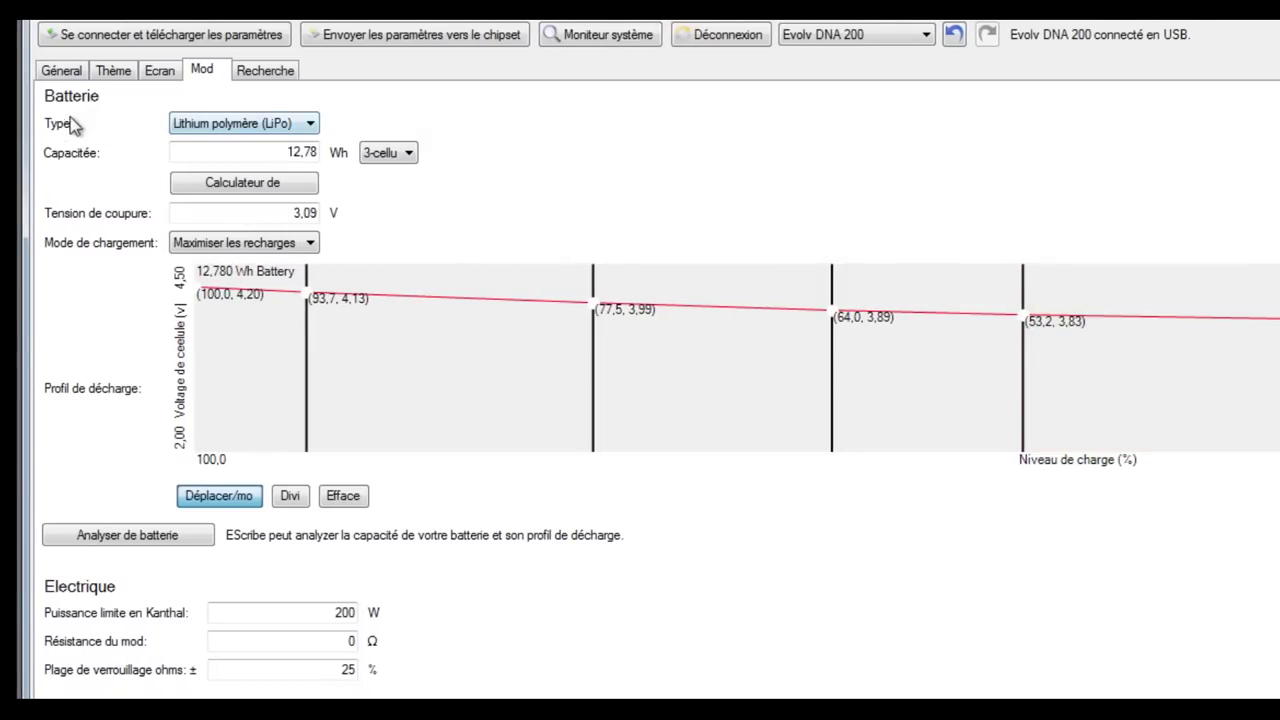
click(277, 123)
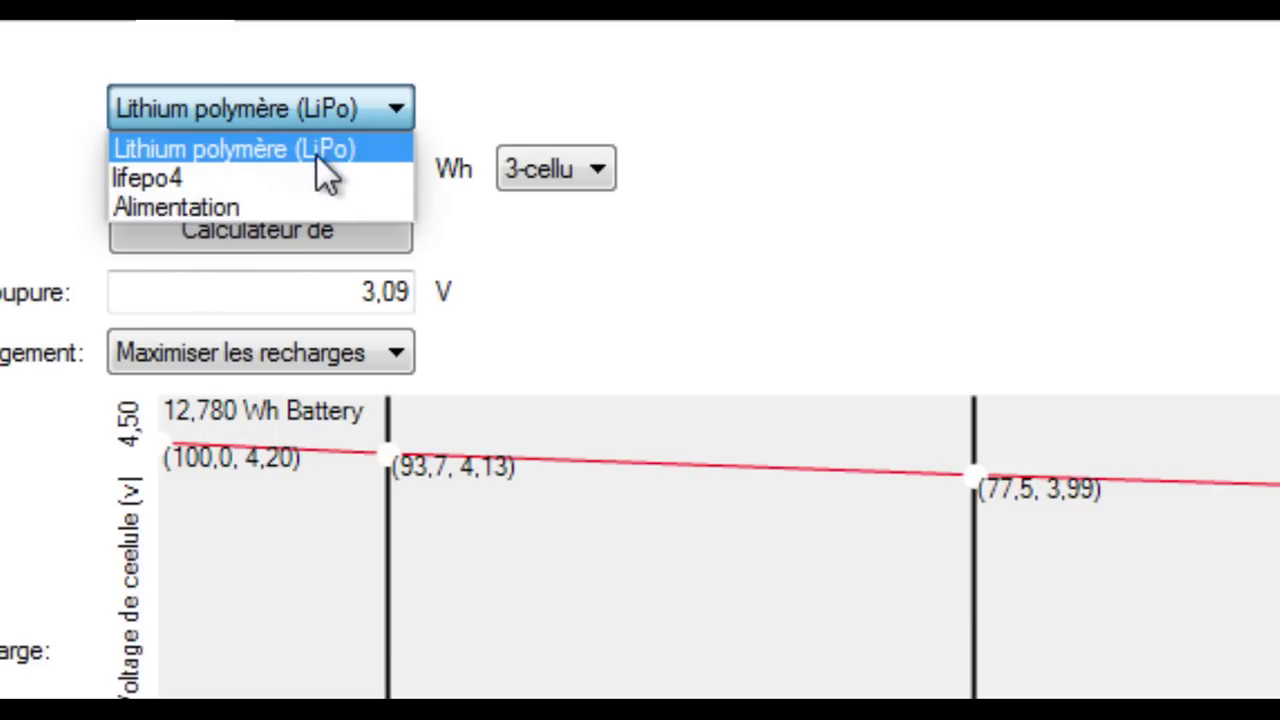
click(684, 103)
click(545, 170)
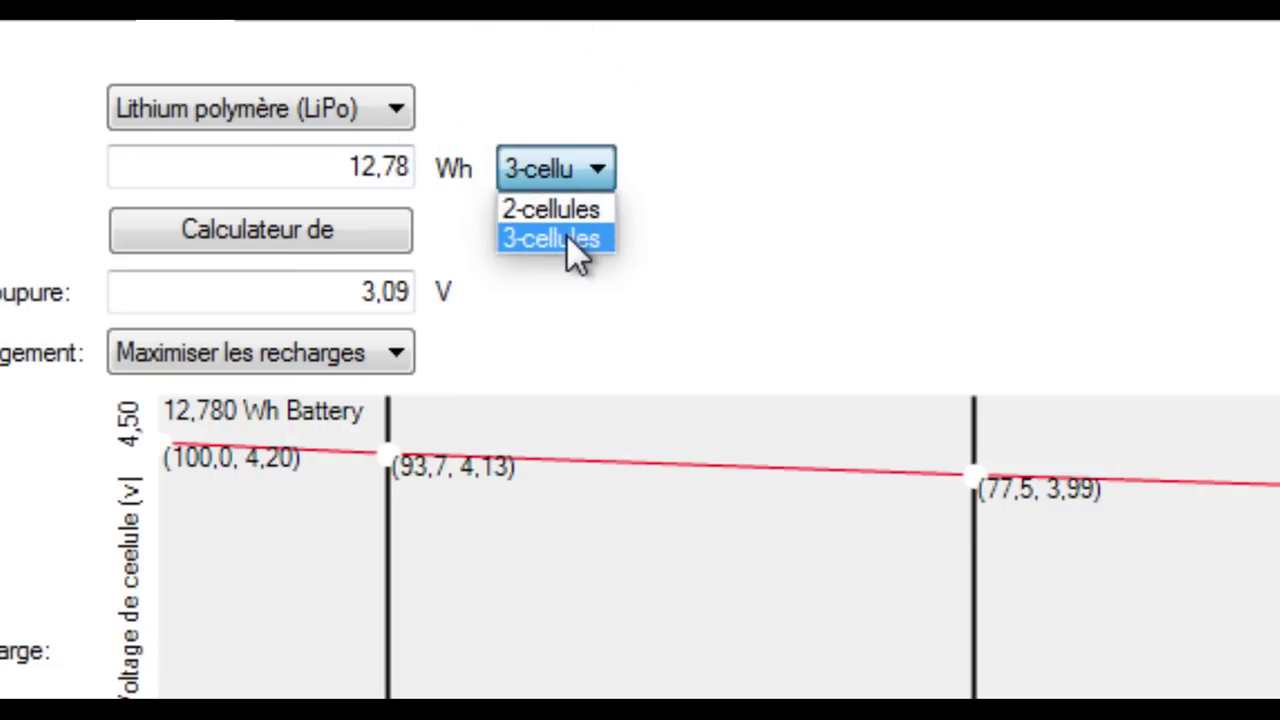
click(568, 239)
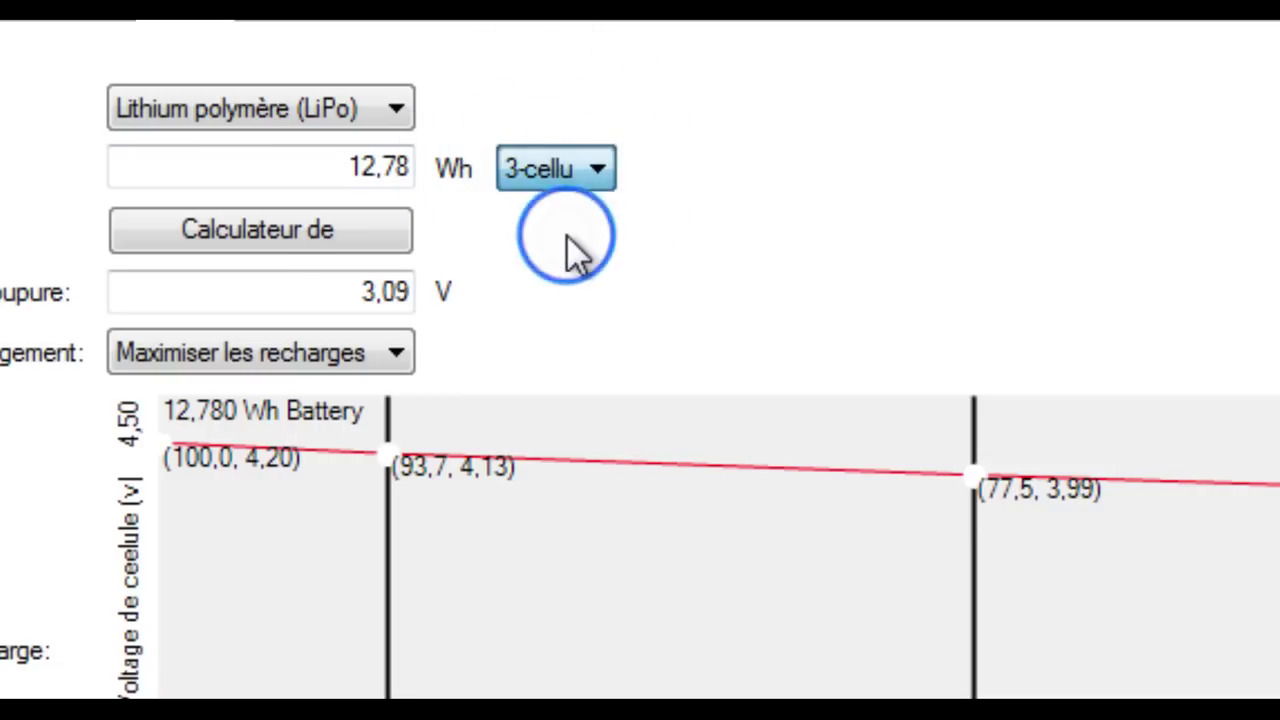
Point out the battery capacity value (Capacité) in Wh
double_click(364, 166)
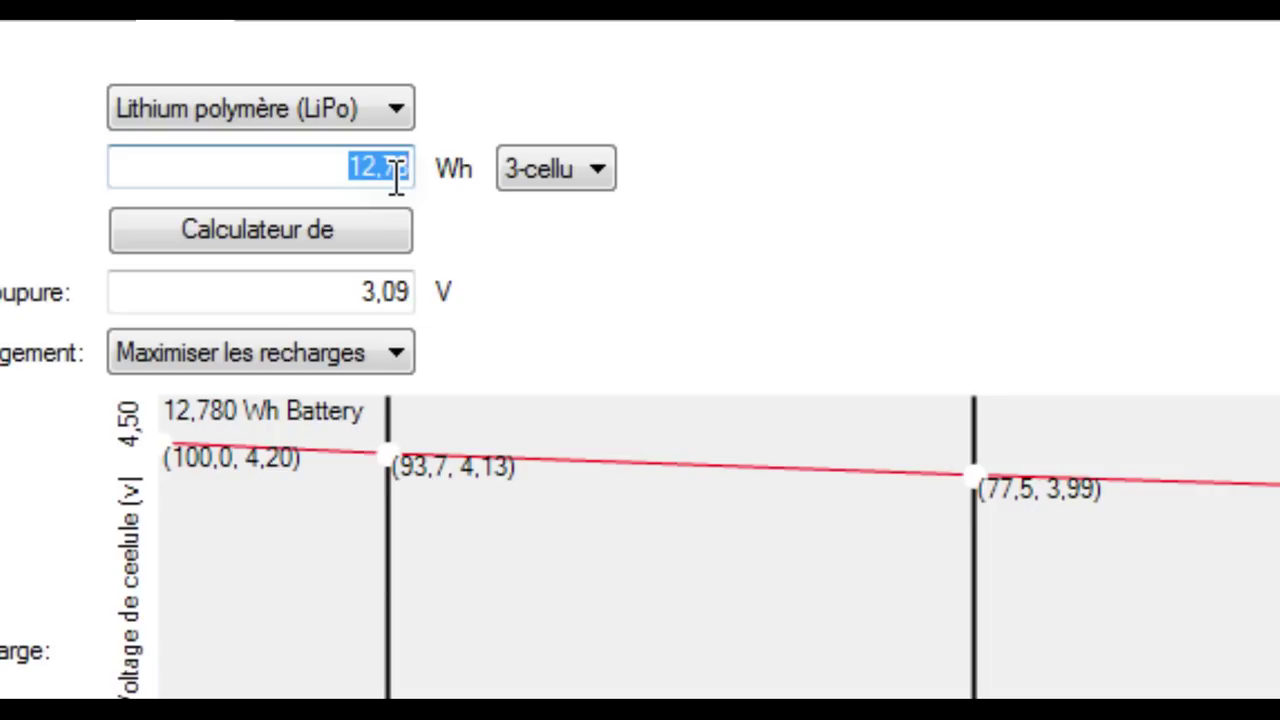
click(384, 170)
double_click(384, 170)
click(386, 175)
double_click(372, 173)
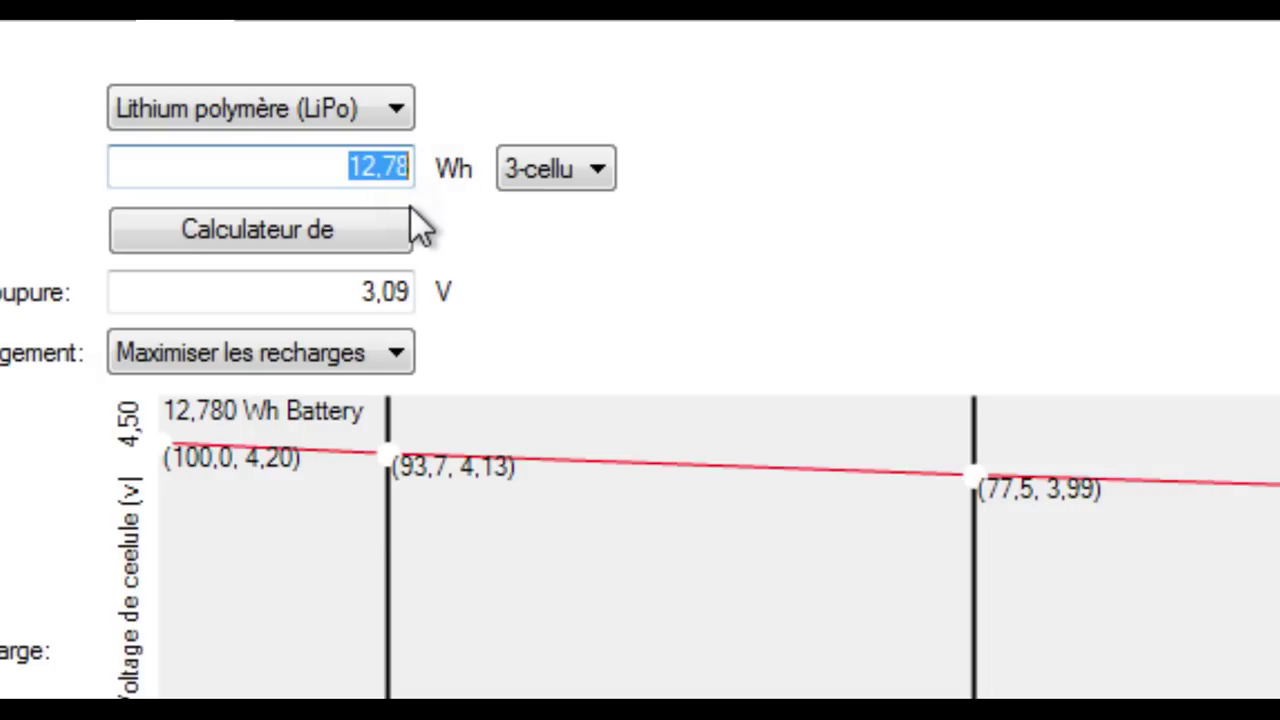
Calculate the battery's watt-hour capacity from a known total voltage of 11,1 V and a cell capacity of 1200 mAh, and apply the result
click(264, 228)
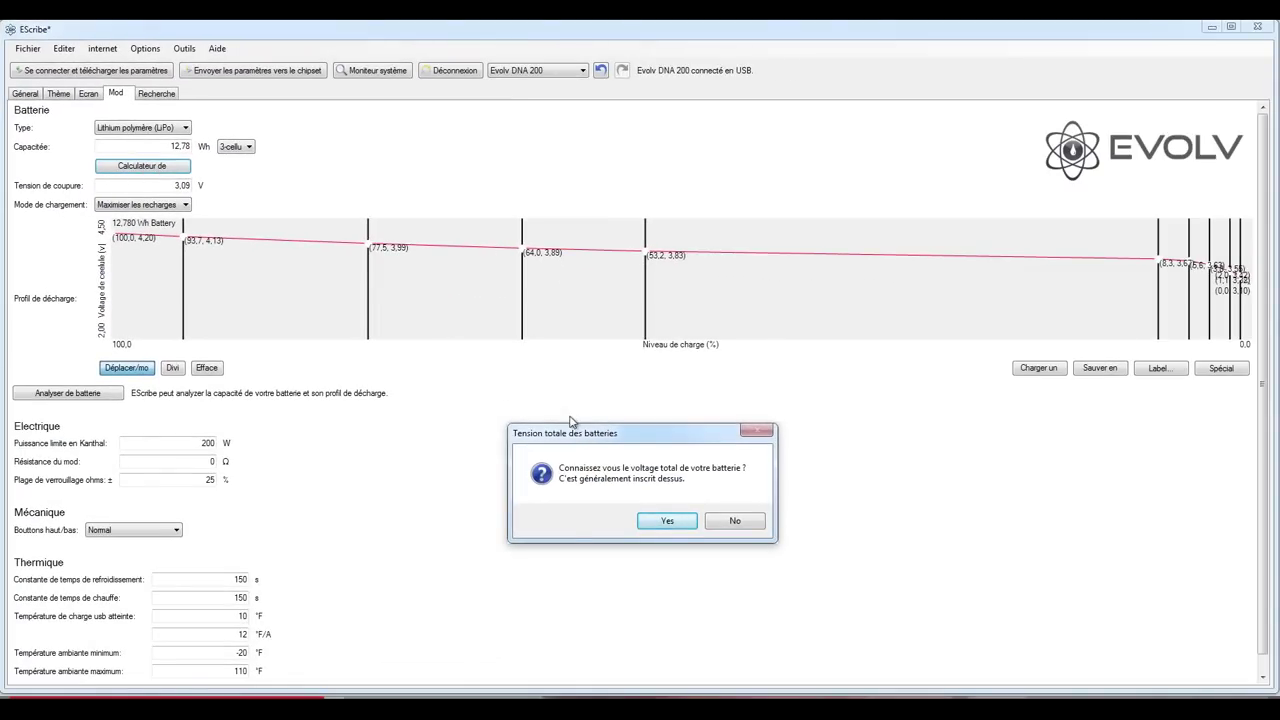
drag(587, 440, 279, 198)
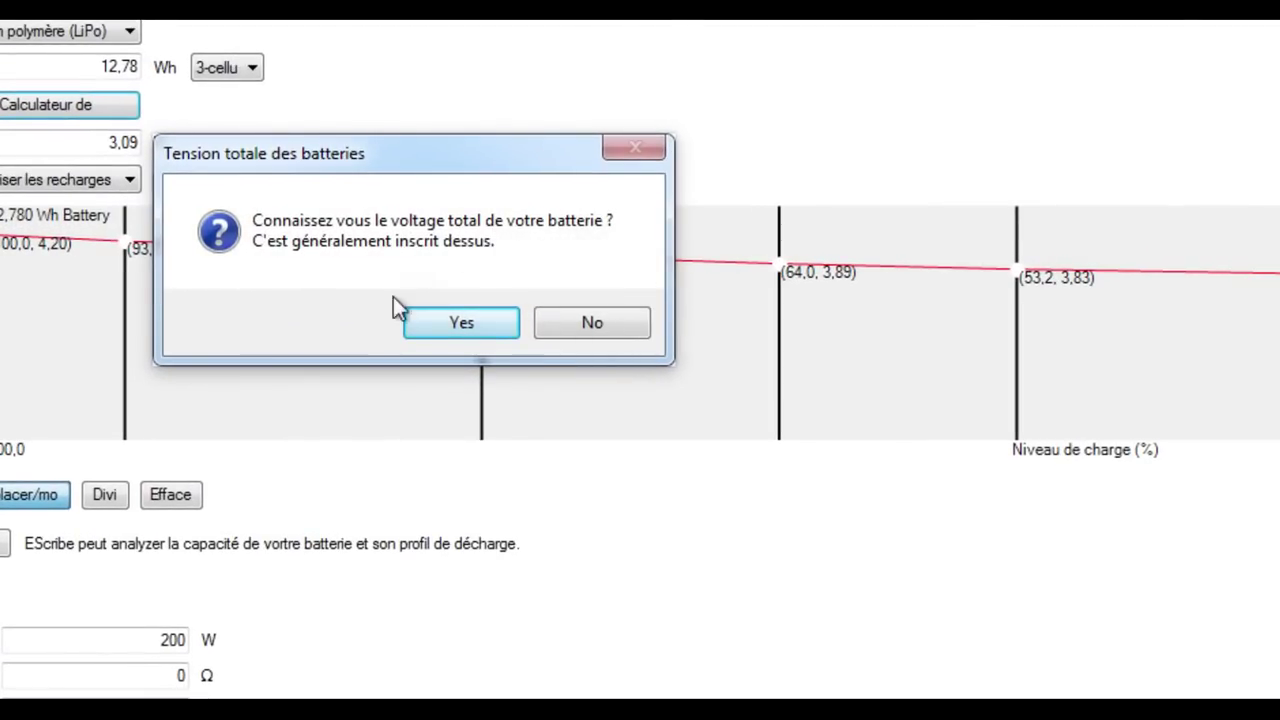
click(483, 321)
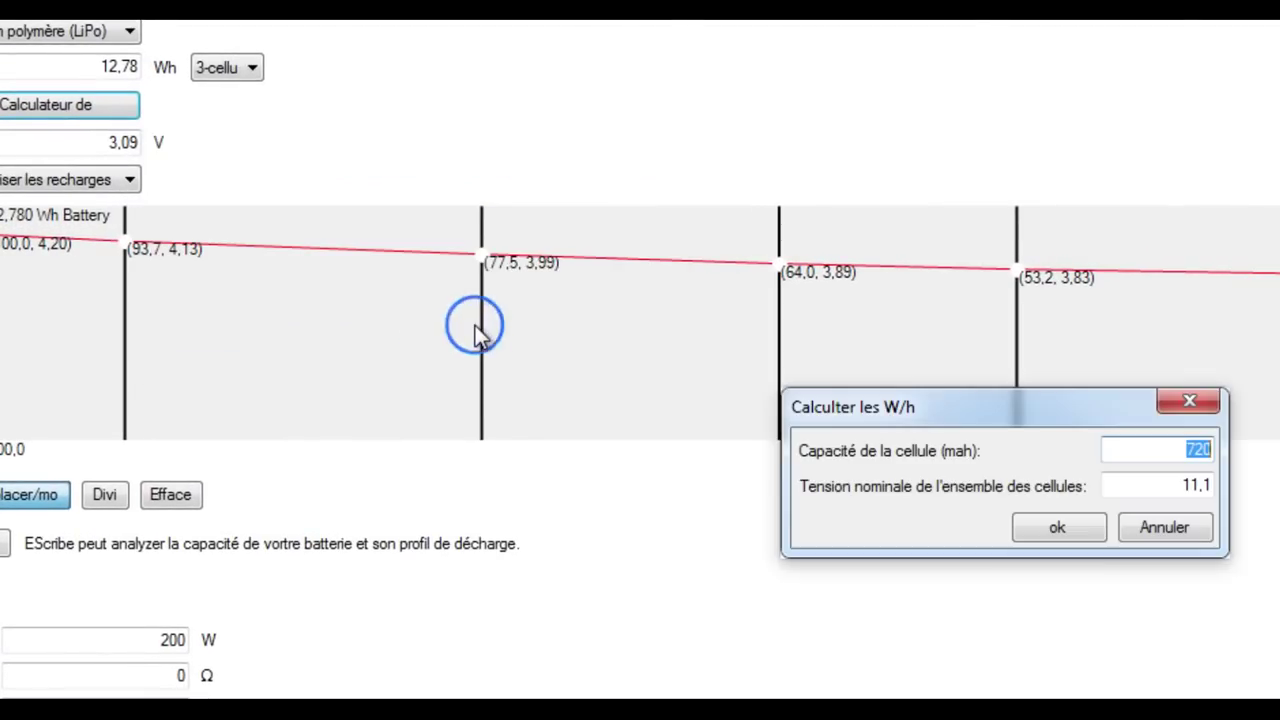
drag(973, 406, 590, 369)
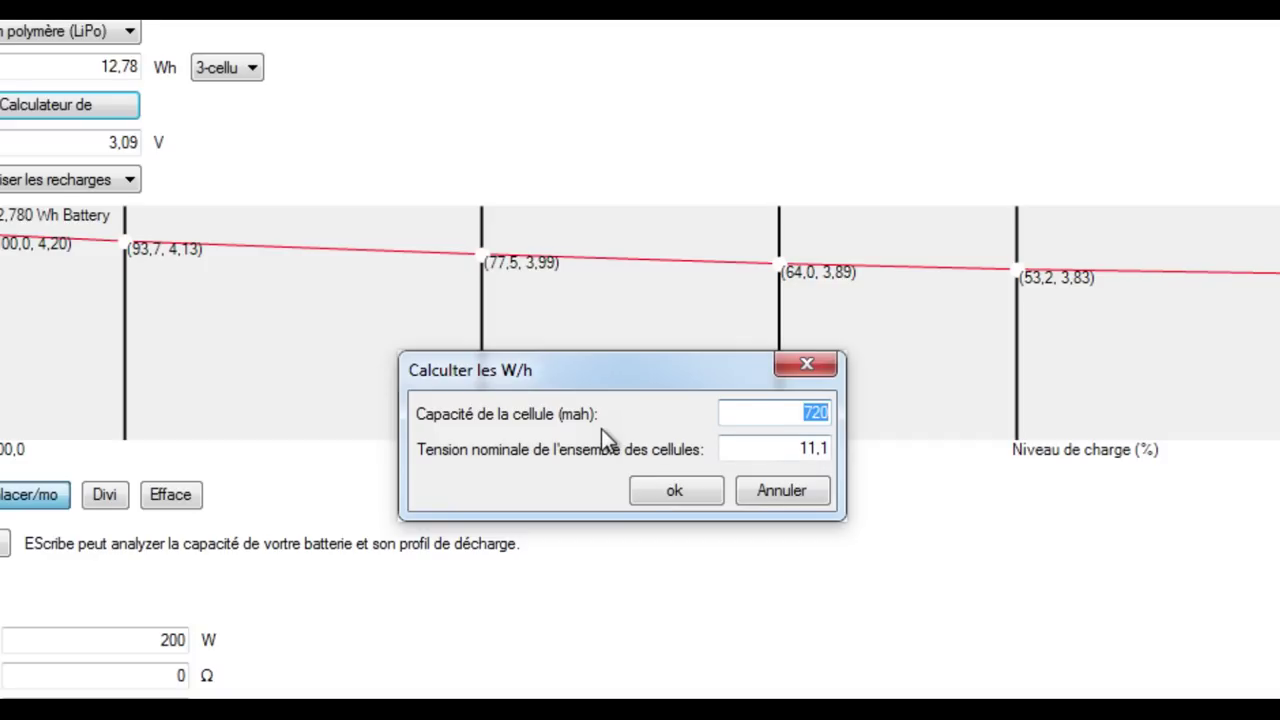
double_click(789, 414)
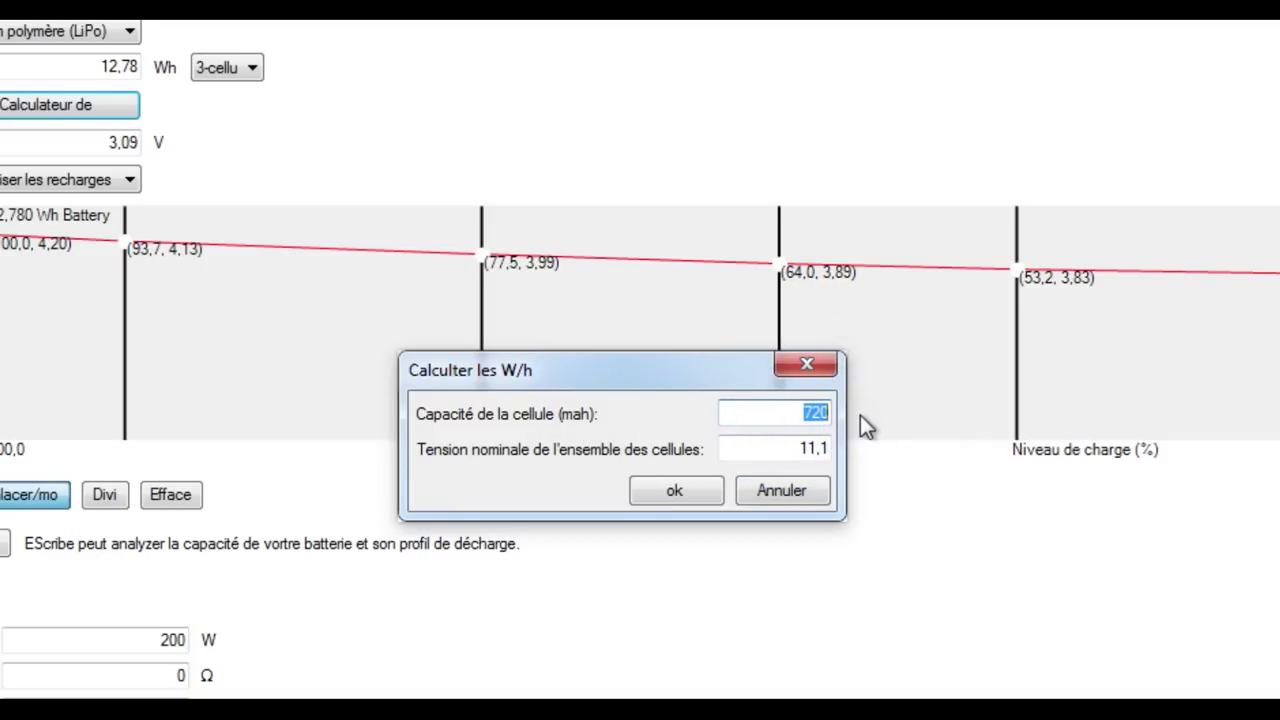
text(1200)
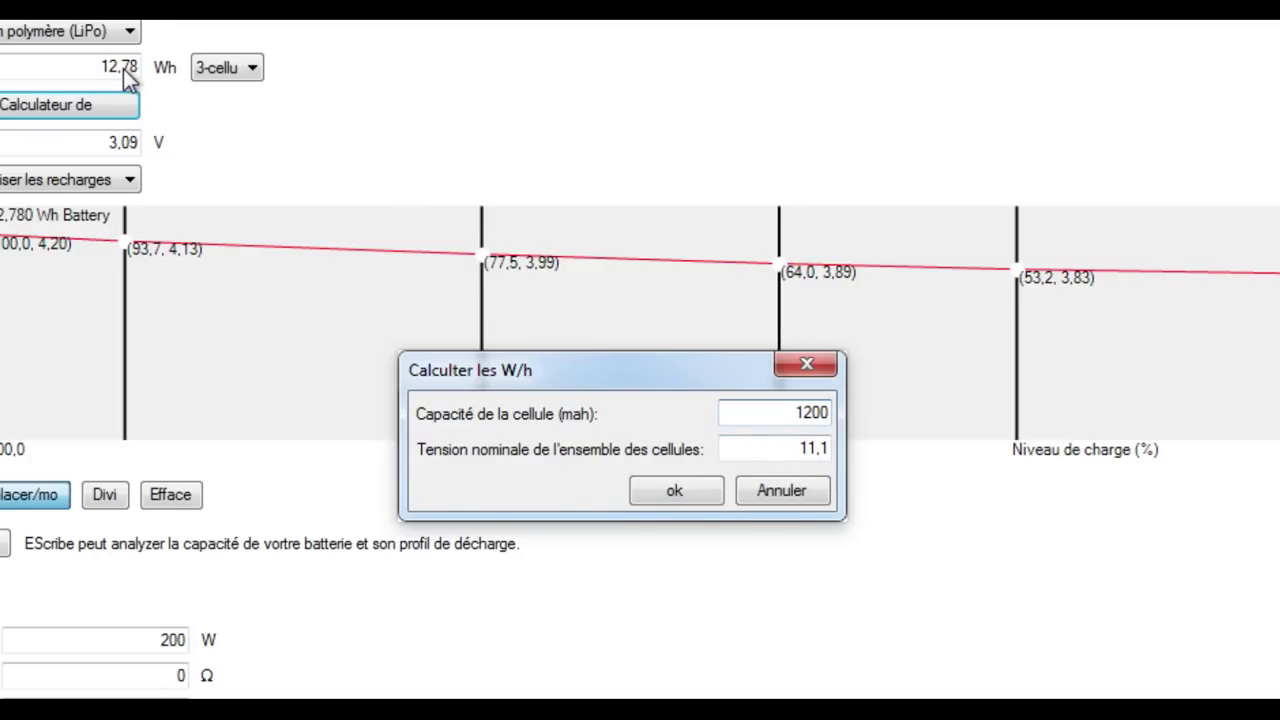
click(674, 491)
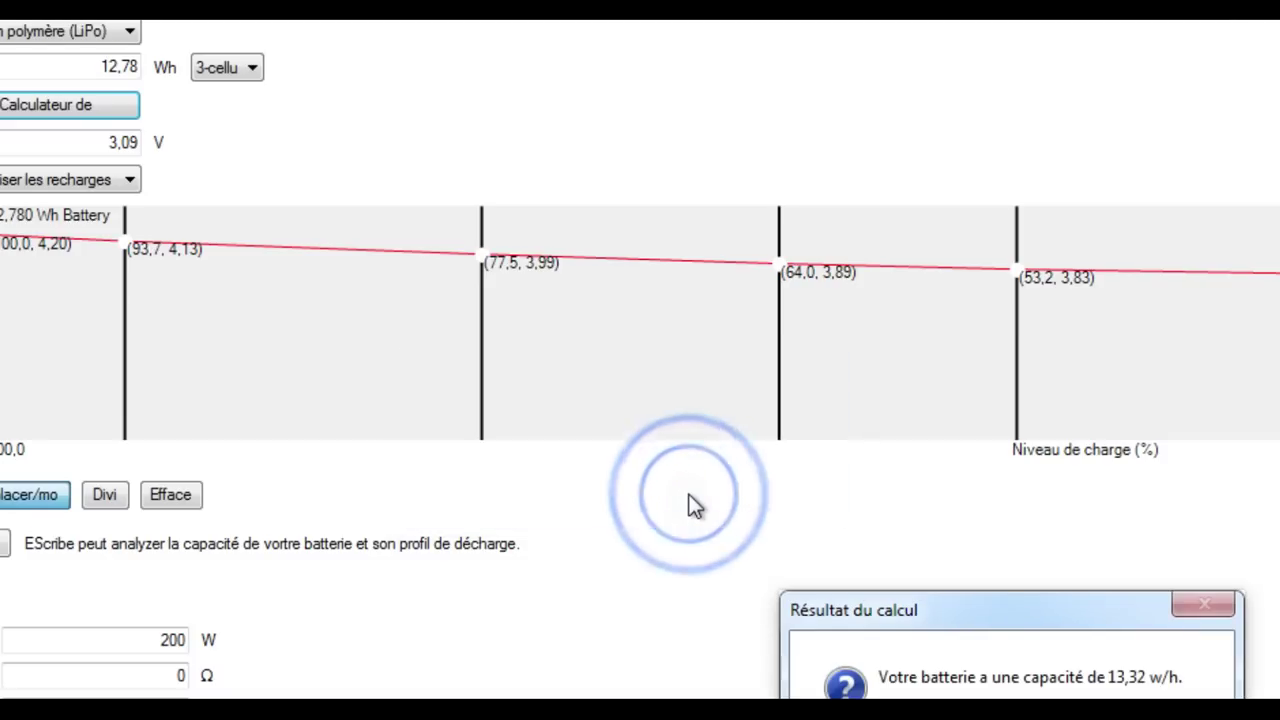
drag(940, 617, 465, 322)
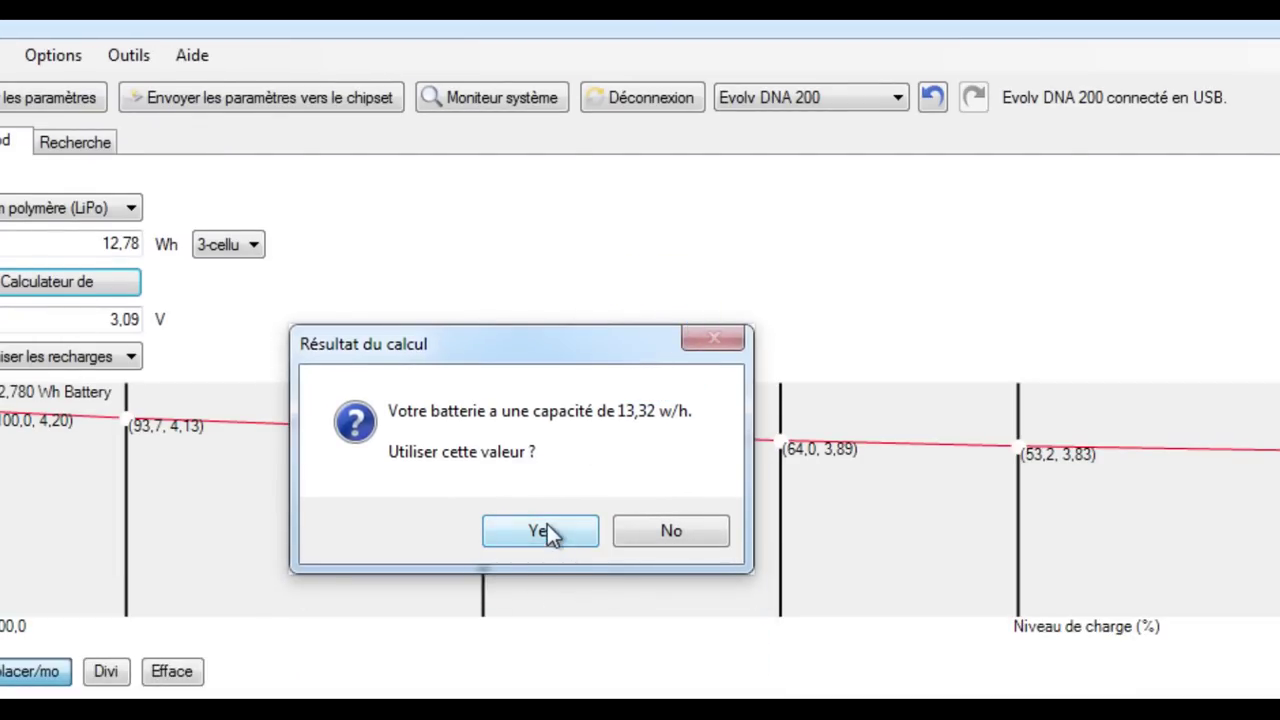
click(541, 533)
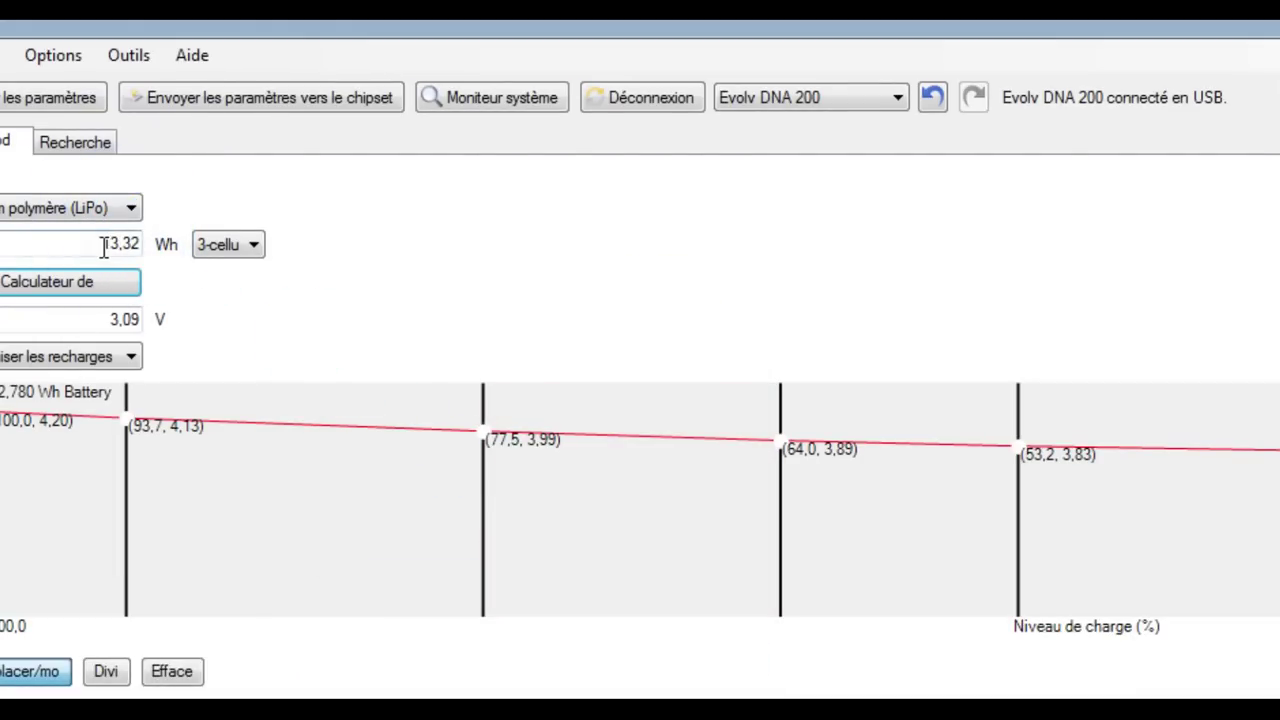
double_click(144, 246)
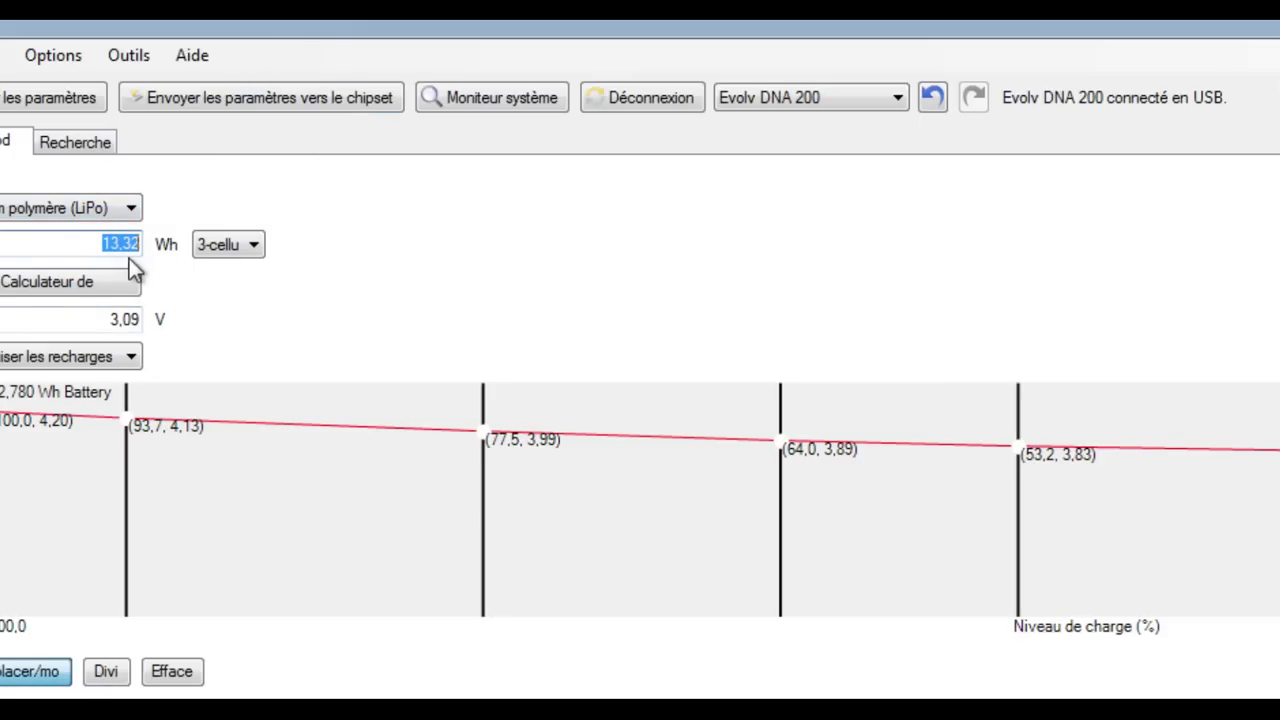
drag(88, 35, 266, 40)
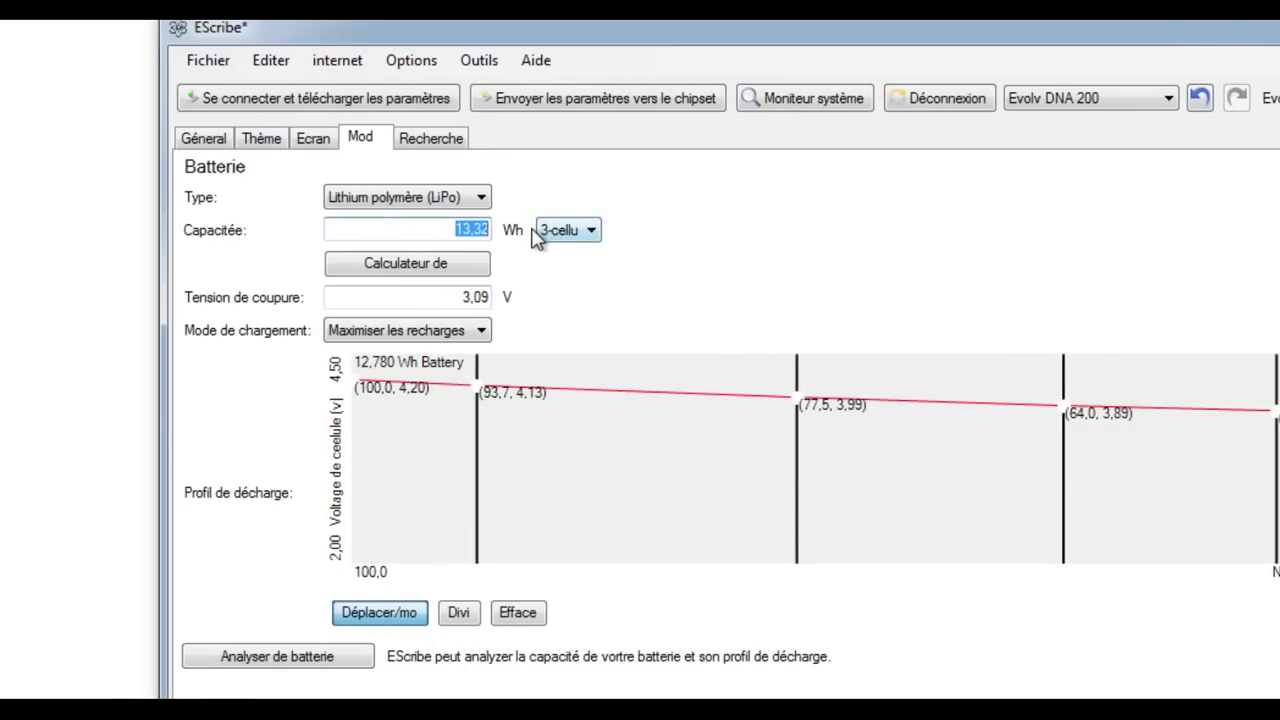
Return the battery capacity to 12,78 Wh and download the parameters from the connected chipset again
click(475, 231)
double_click(475, 231)
text(12,78)
click(345, 100)
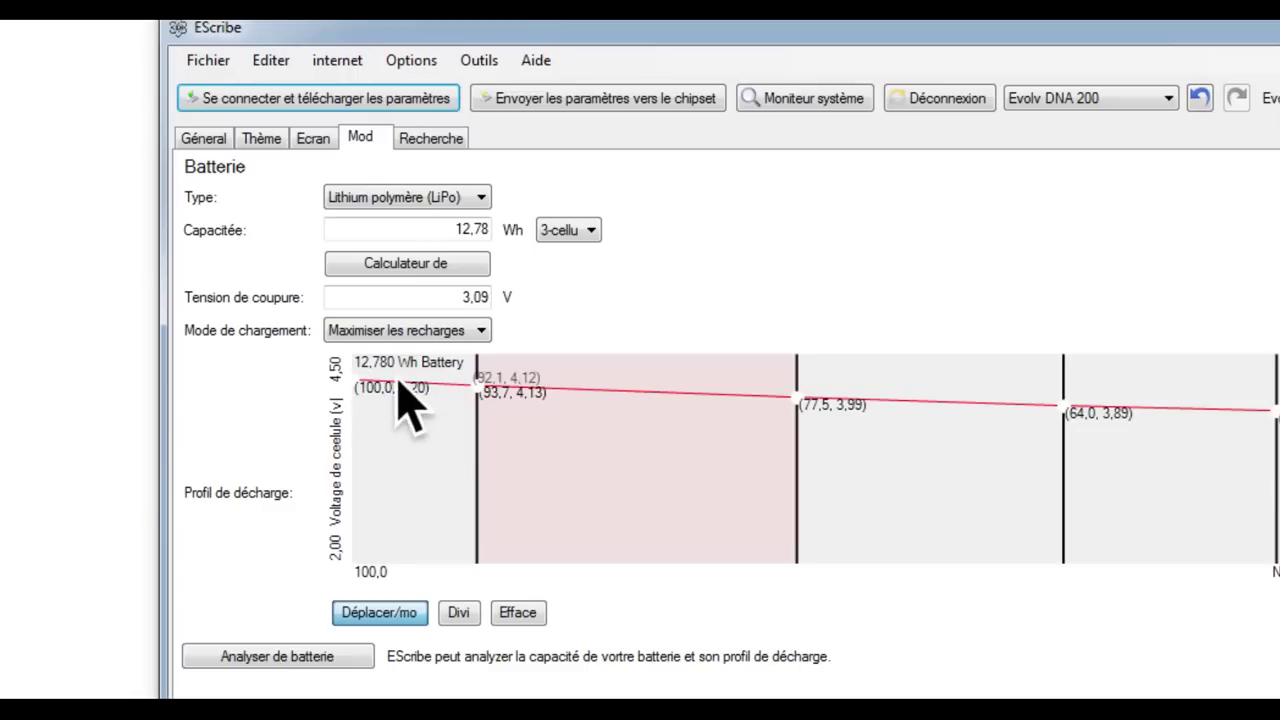
Examine the battery's cutoff voltage field (Tension de coupure) and the available charging modes (Mode de chargement)
click(474, 298)
double_click(474, 298)
key(BackSpace)
text(3,09)
click(490, 296)
double_click(507, 300)
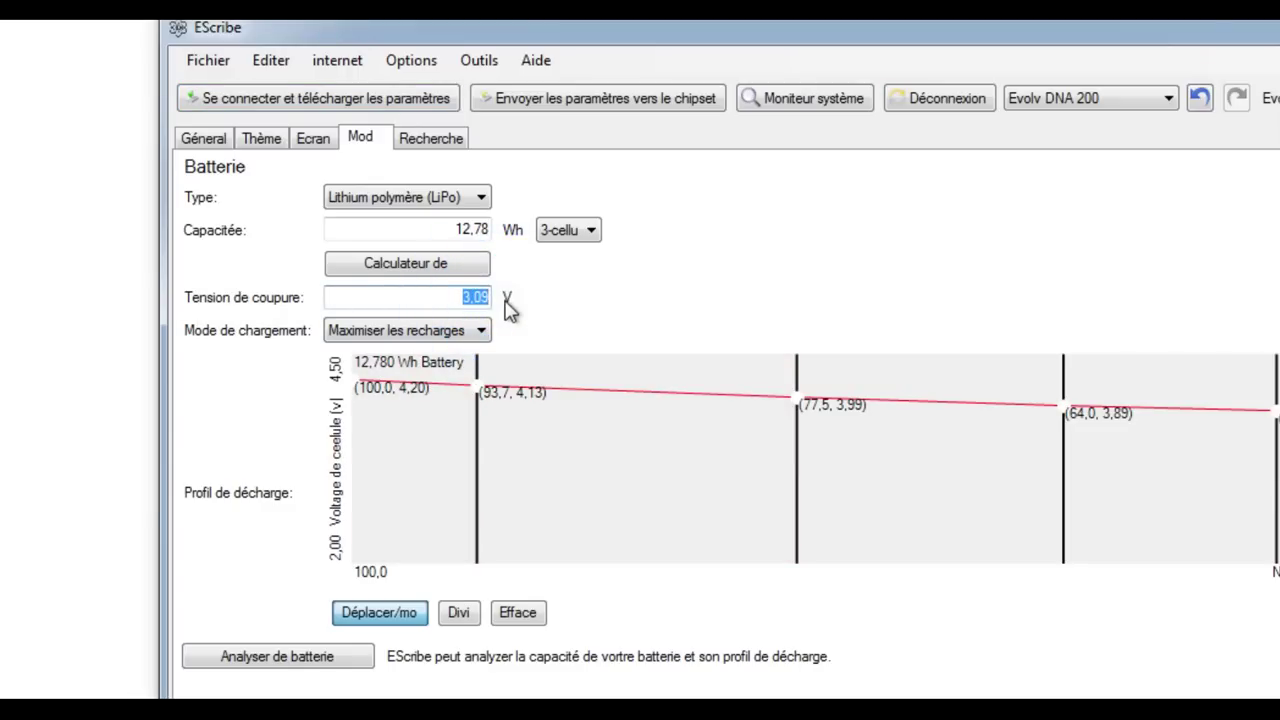
click(476, 298)
double_click(540, 300)
click(472, 299)
click(472, 298)
click(478, 299)
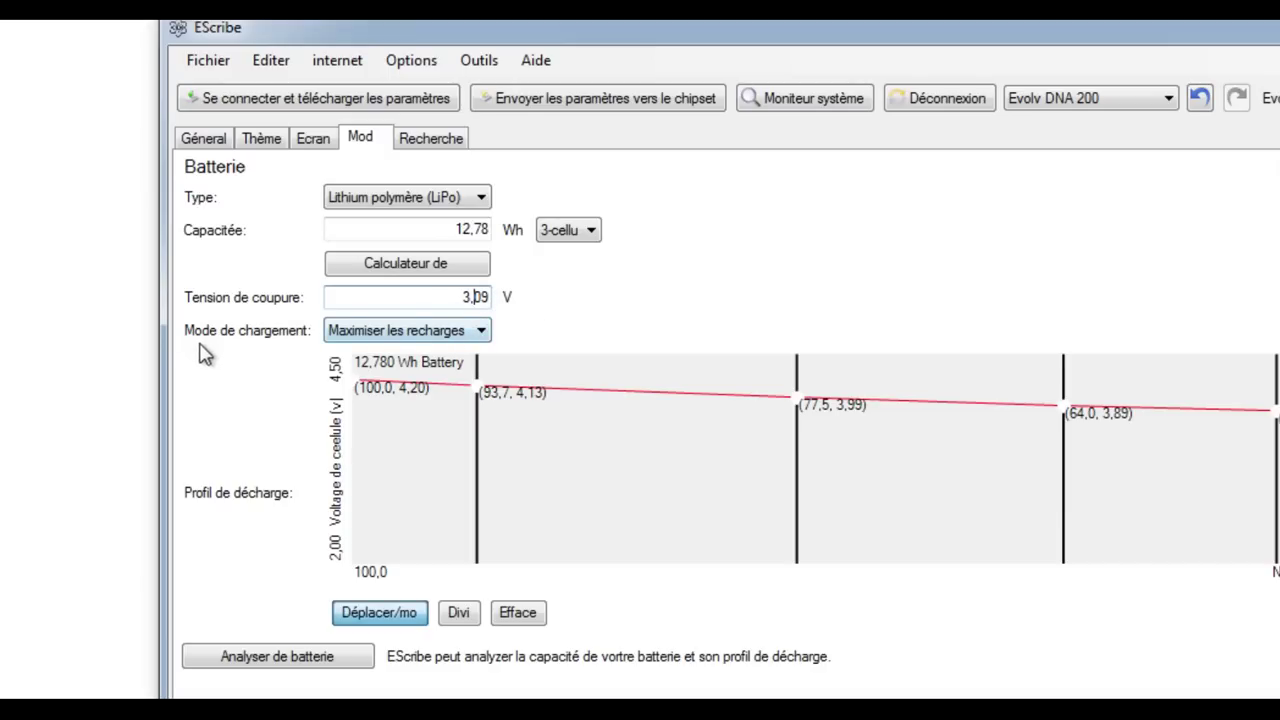
click(428, 331)
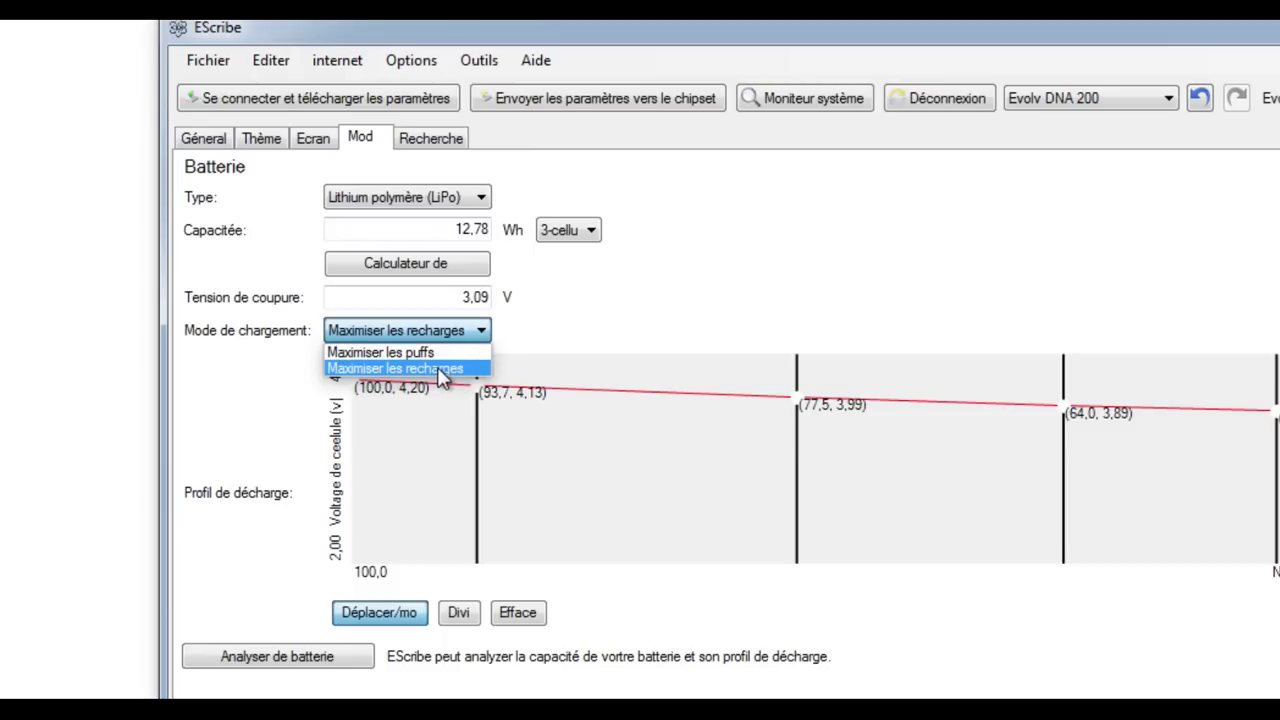
click(586, 366)
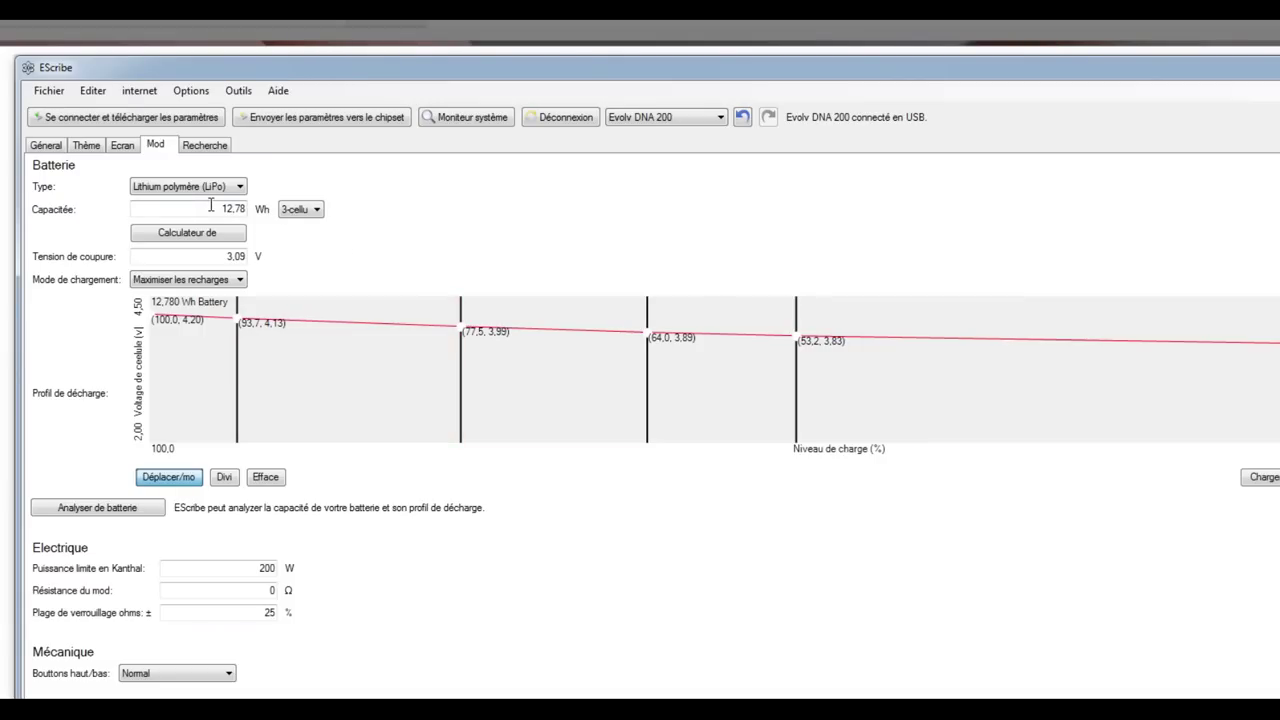
Examine the battery's capacity value and the points of its discharge profile curve (Profil de décharge)
click(210, 205)
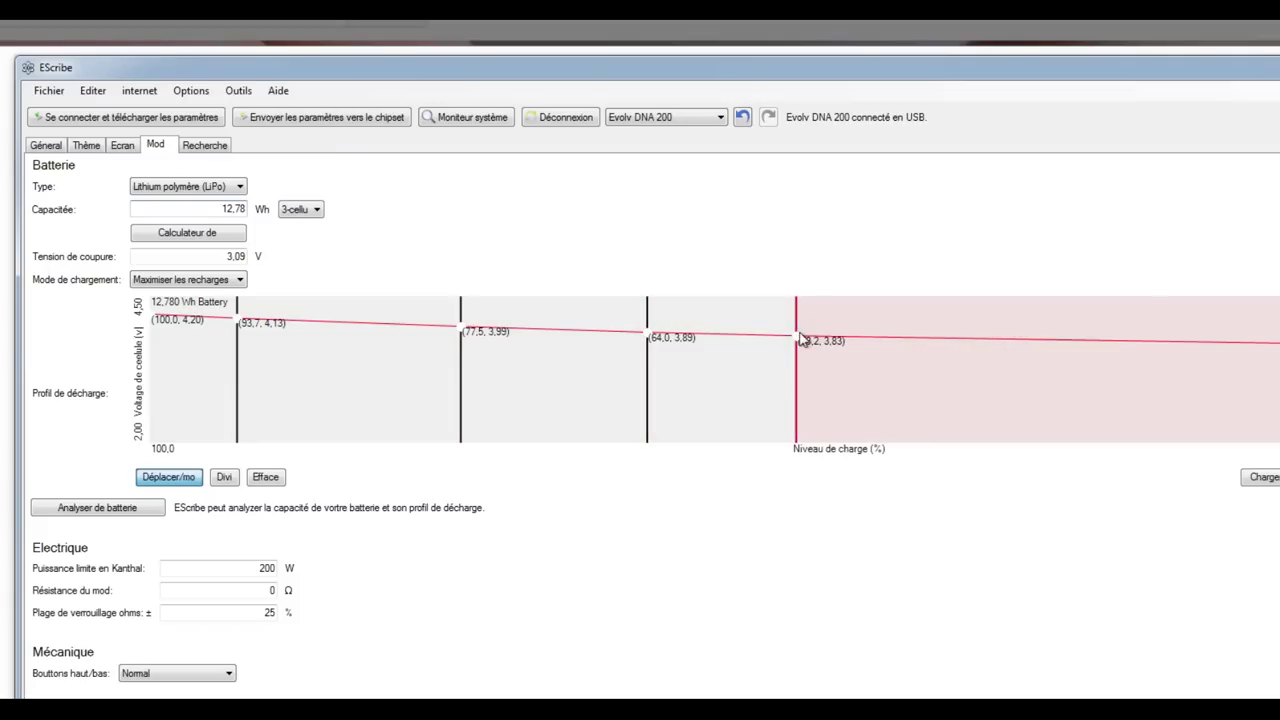
double_click(1137, 74)
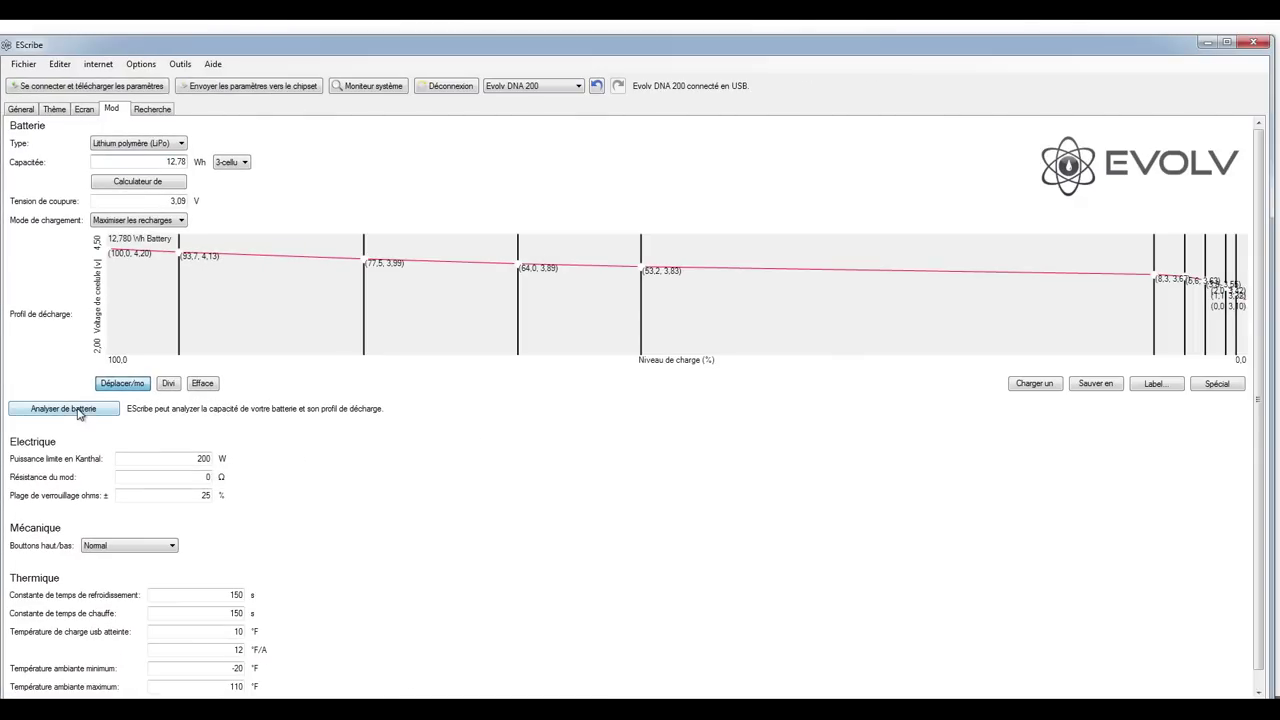
Start the battery analysis (Analyser de batterie), review its instructions and test power prompt, and cancel before running the test
click(80, 413)
drag(538, 405, 308, 296)
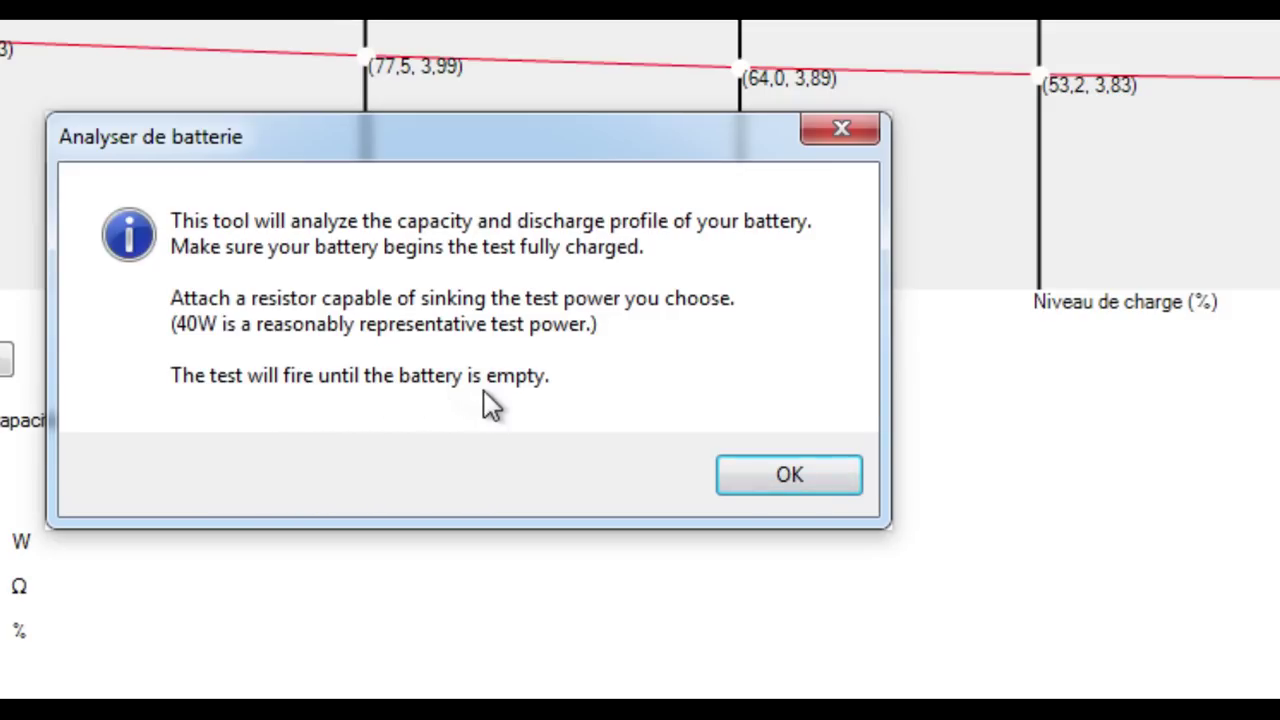
click(766, 474)
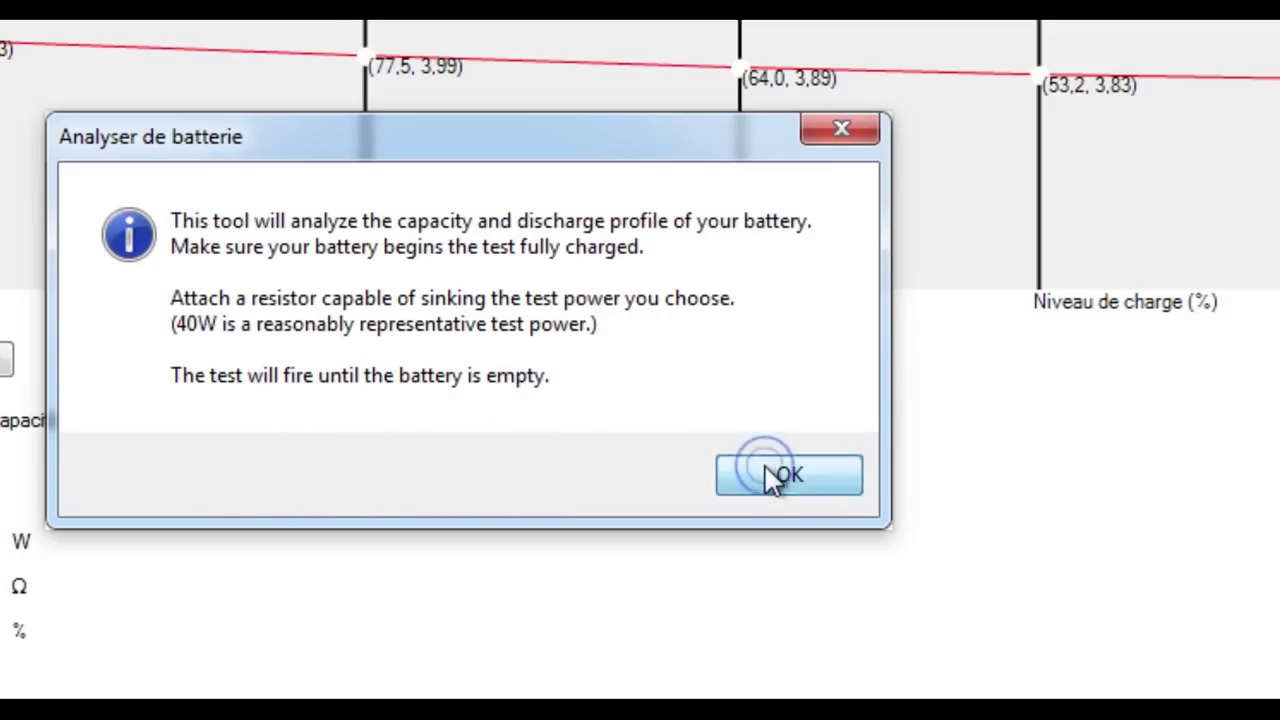
drag(1003, 278, 417, 272)
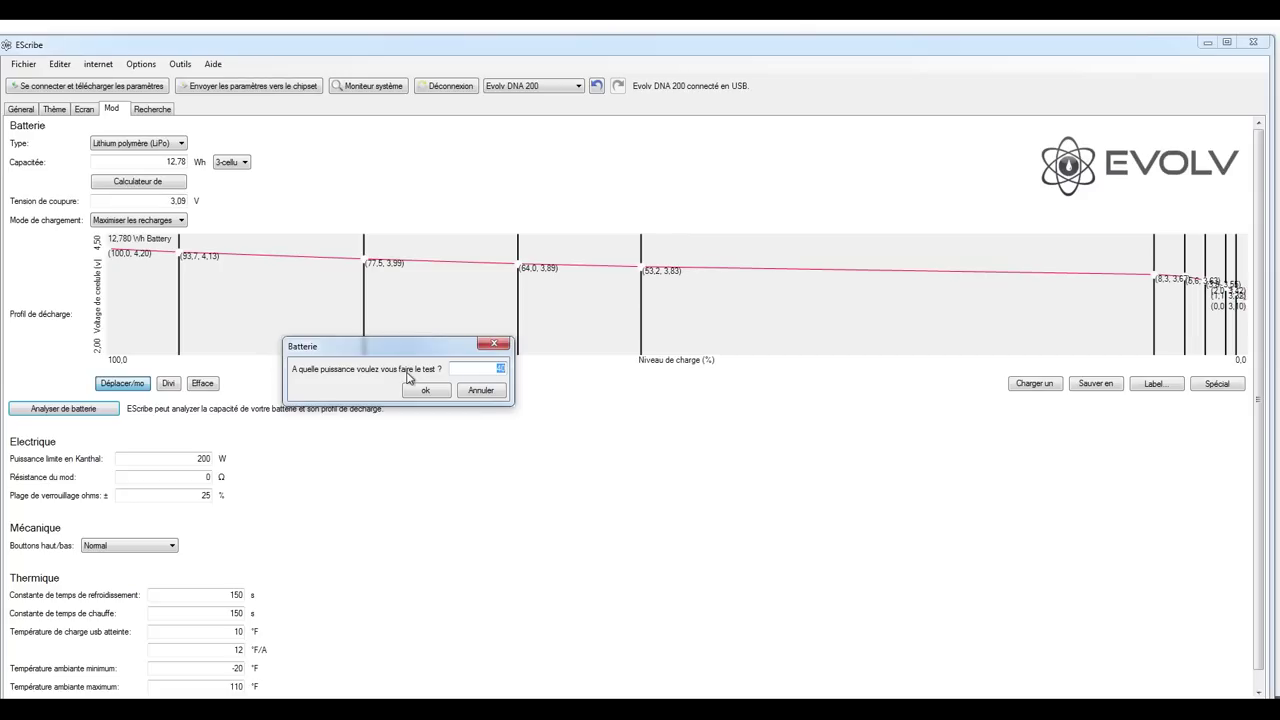
click(495, 395)
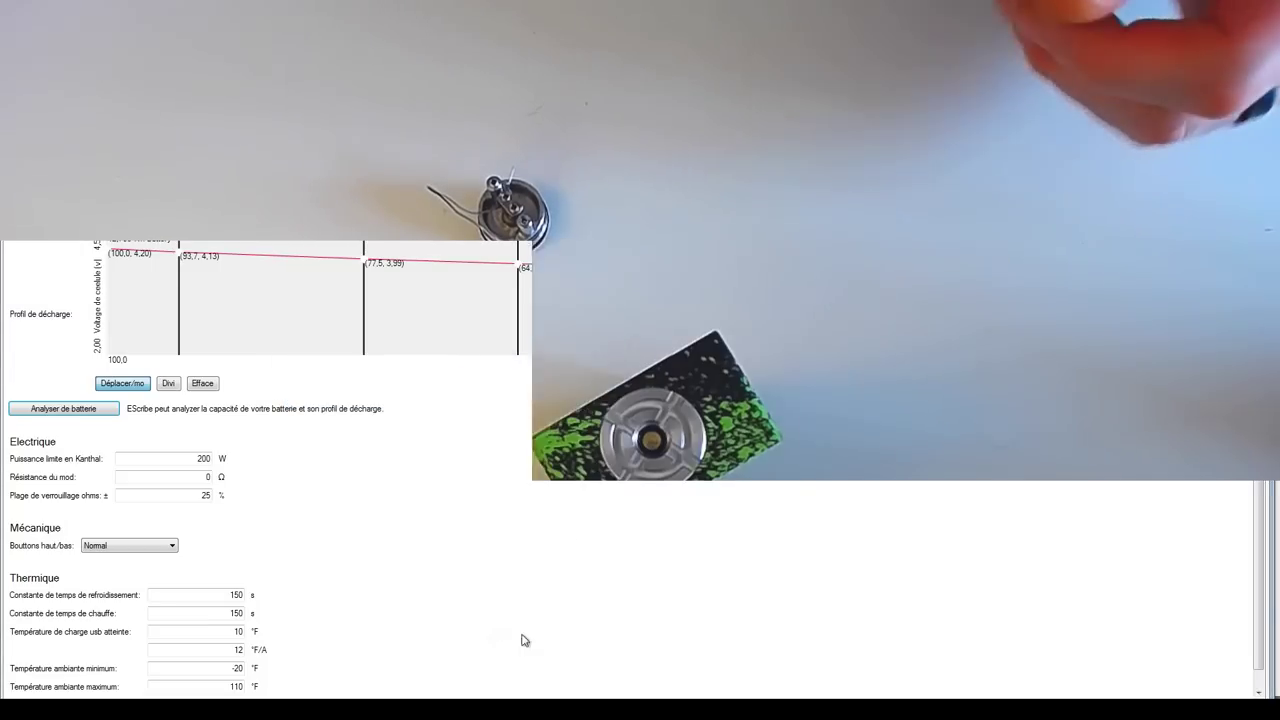